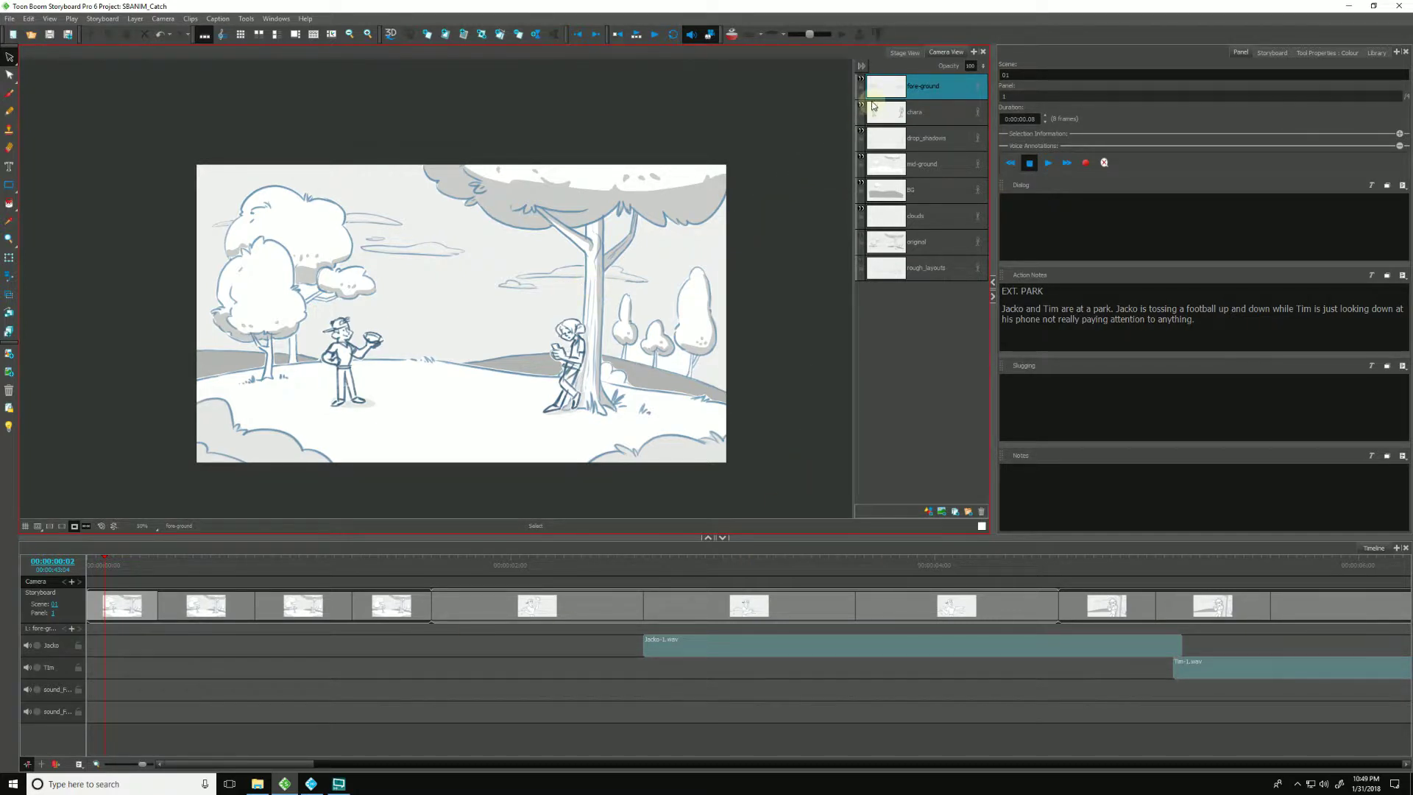
# Compare the full Stage View with the framed Camera View of the opening park panel
pyautogui.click(901, 53)
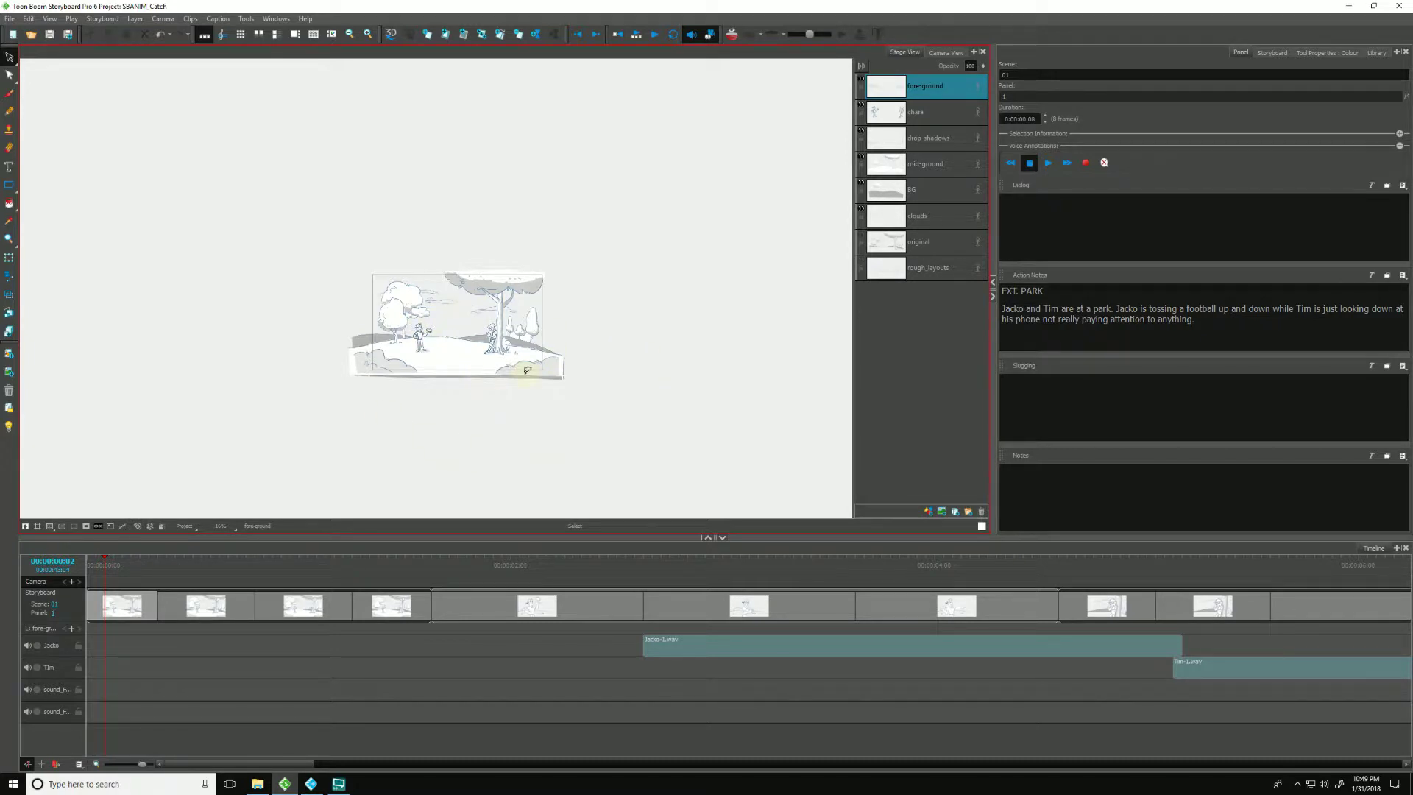
pyautogui.click(946, 52)
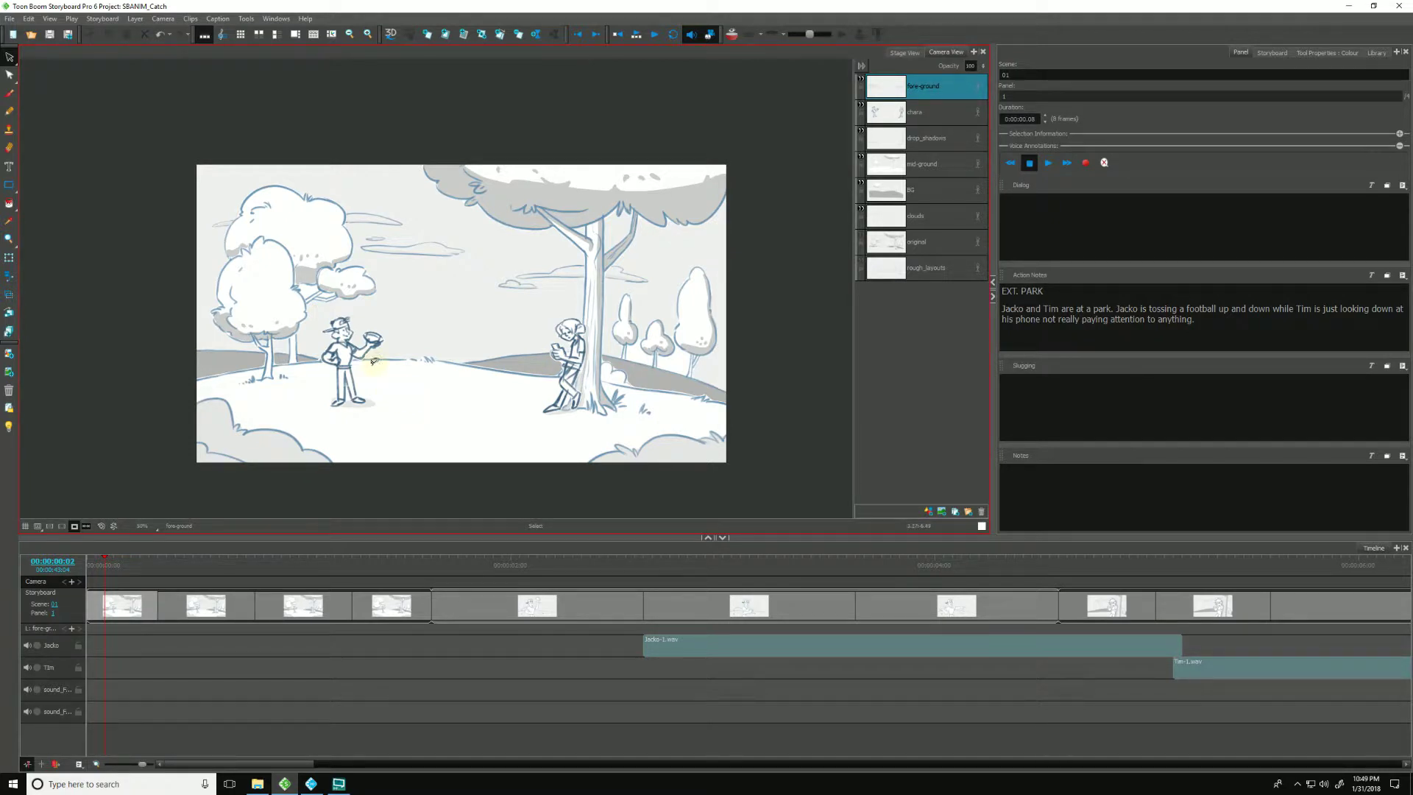
pyautogui.click(10, 276)
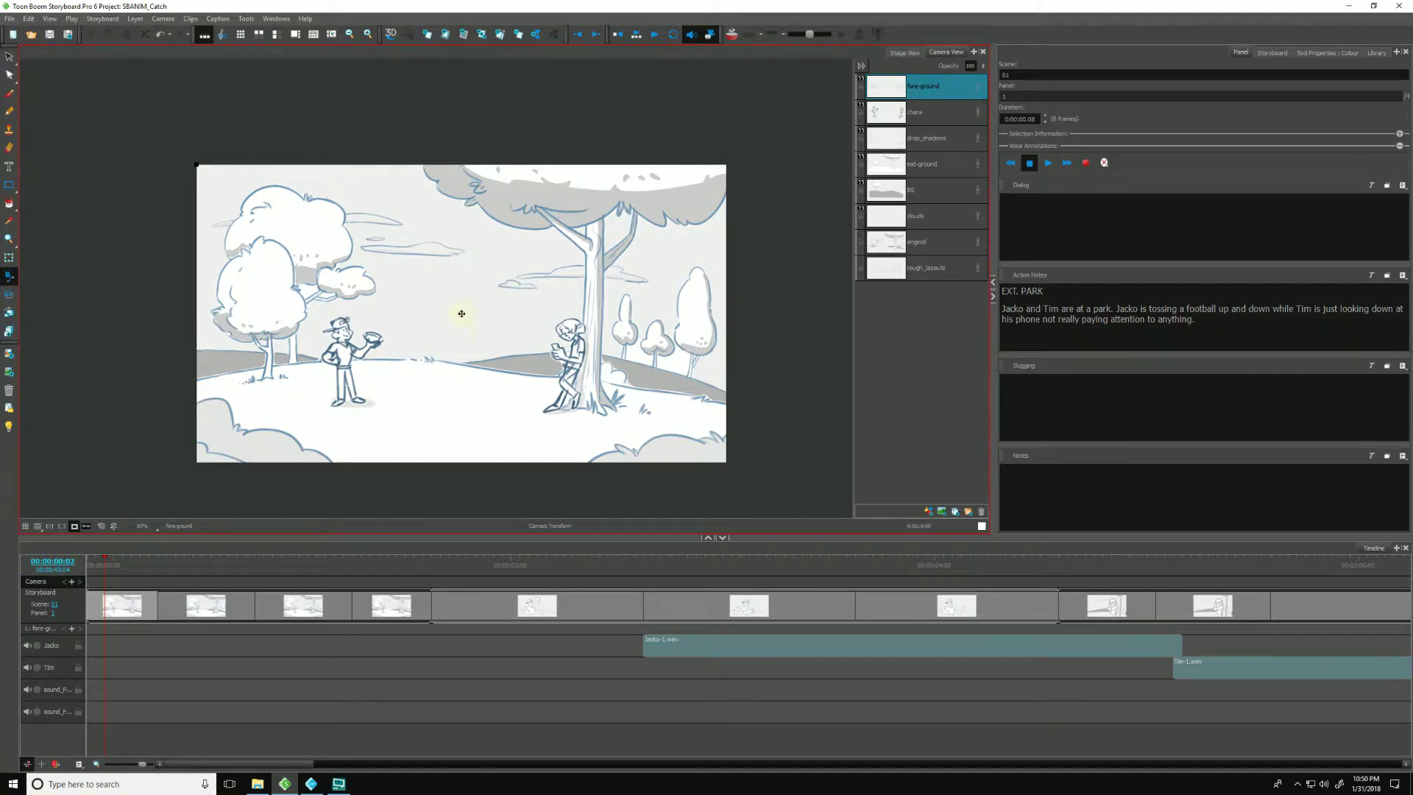
pyautogui.moveTo(460, 314); pyautogui.dragTo(412, 343)
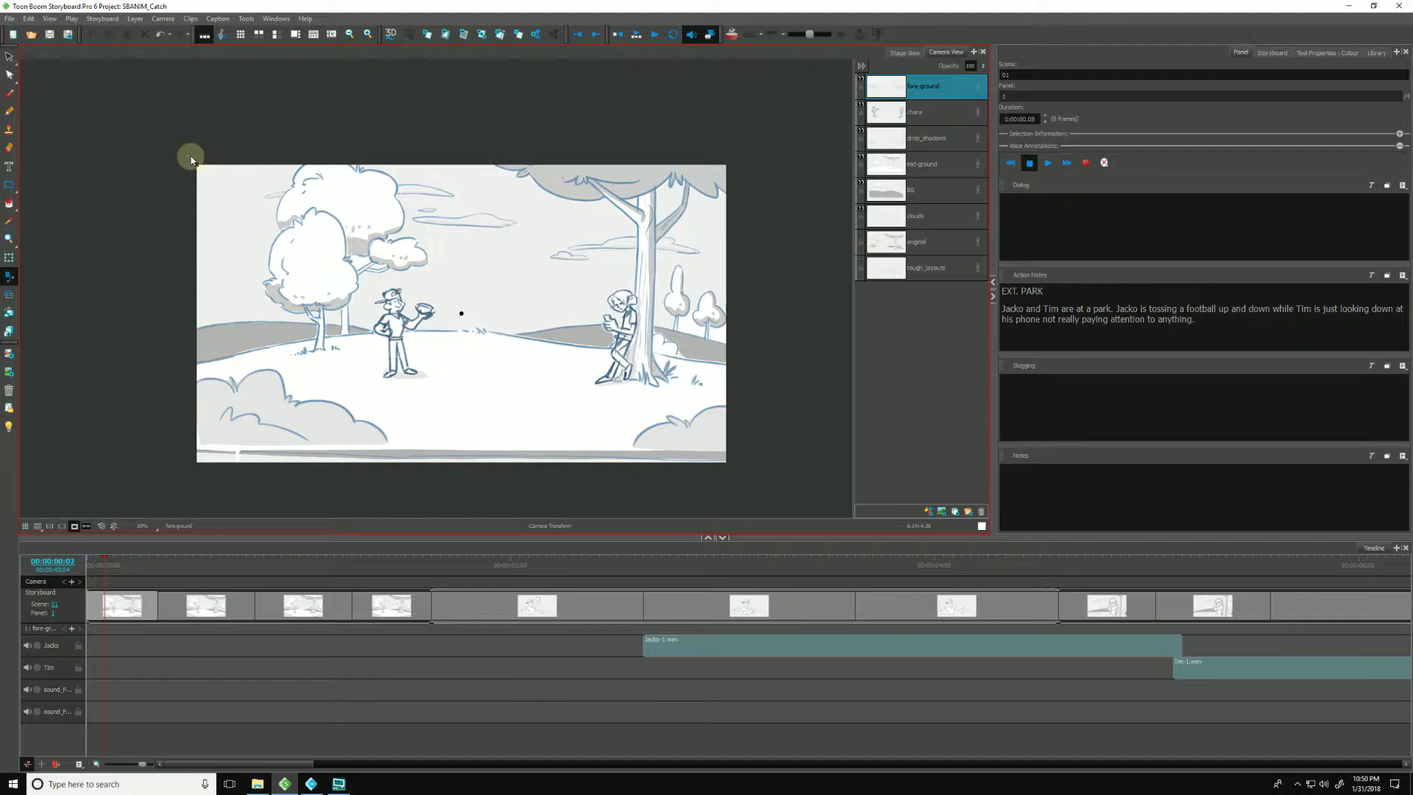
pyautogui.moveTo(197, 165); pyautogui.dragTo(162, 104)
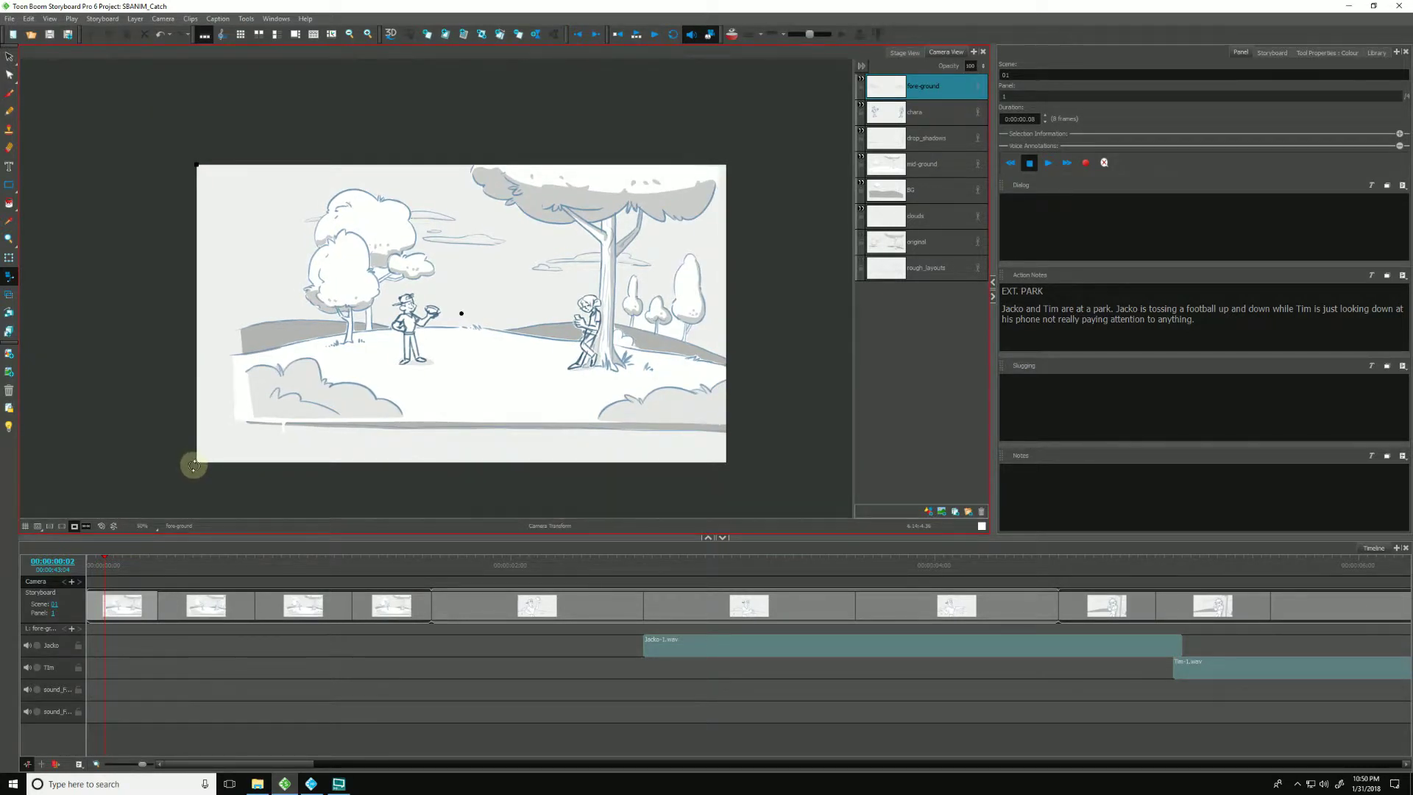
pyautogui.moveTo(193, 465); pyautogui.dragTo(202, 276)
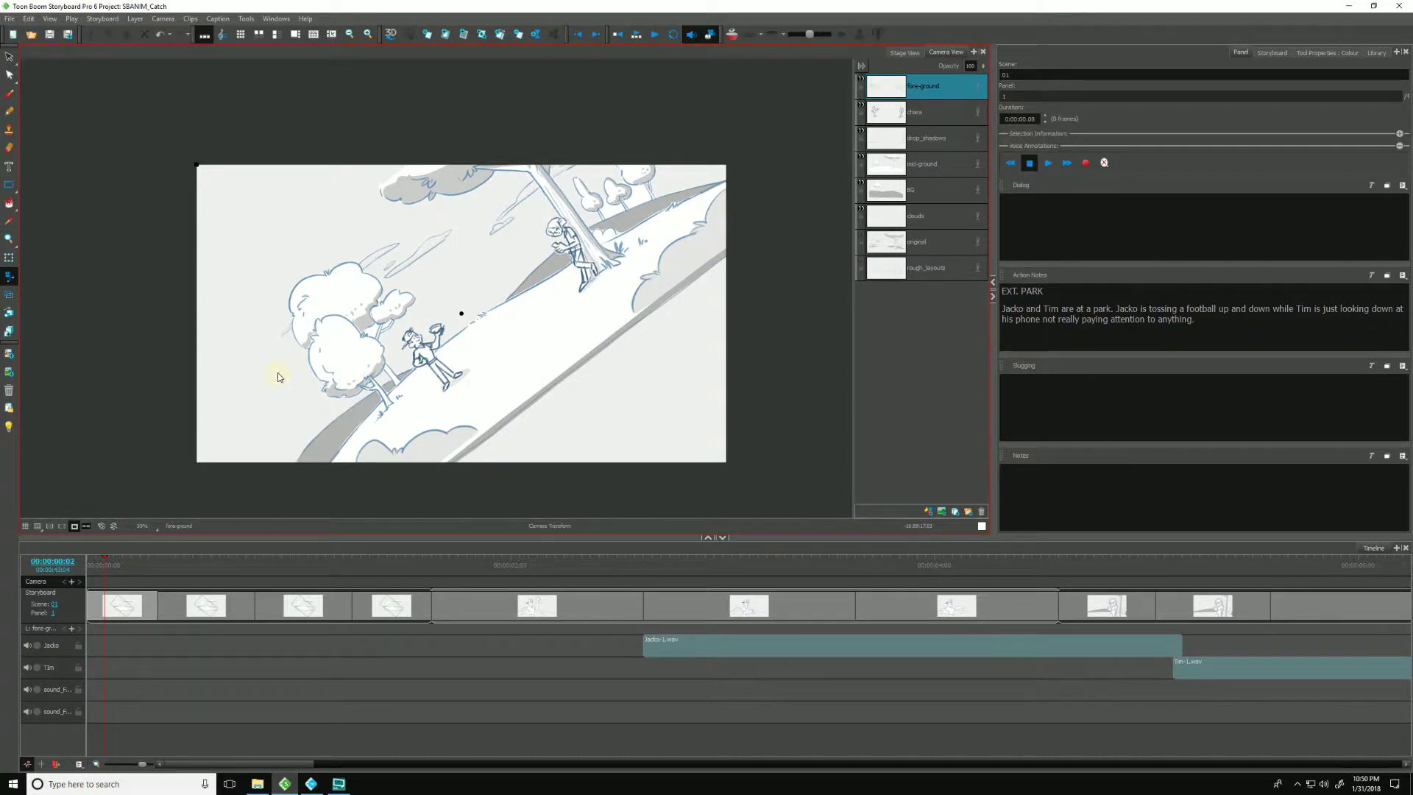
pyautogui.click(162, 20)
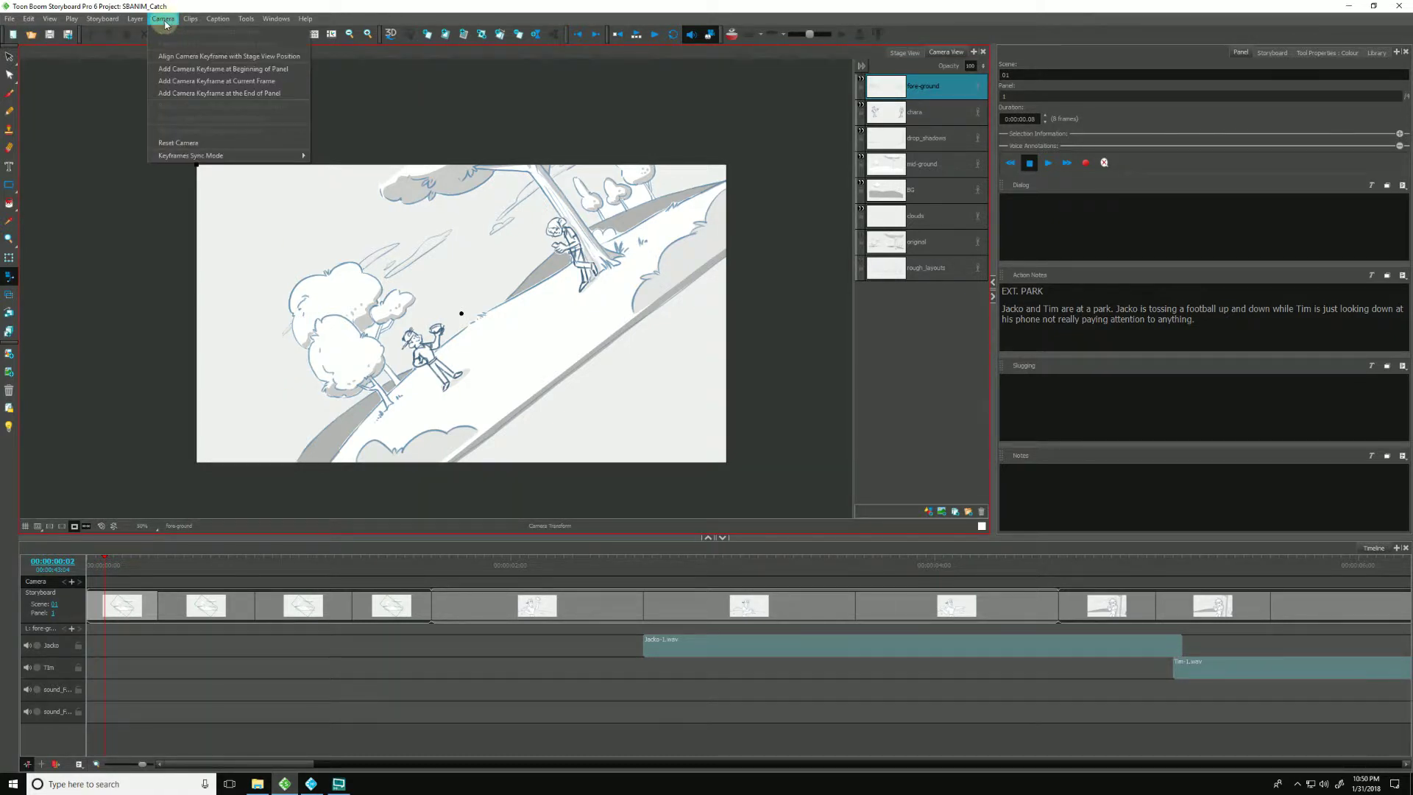
pyautogui.click(169, 145)
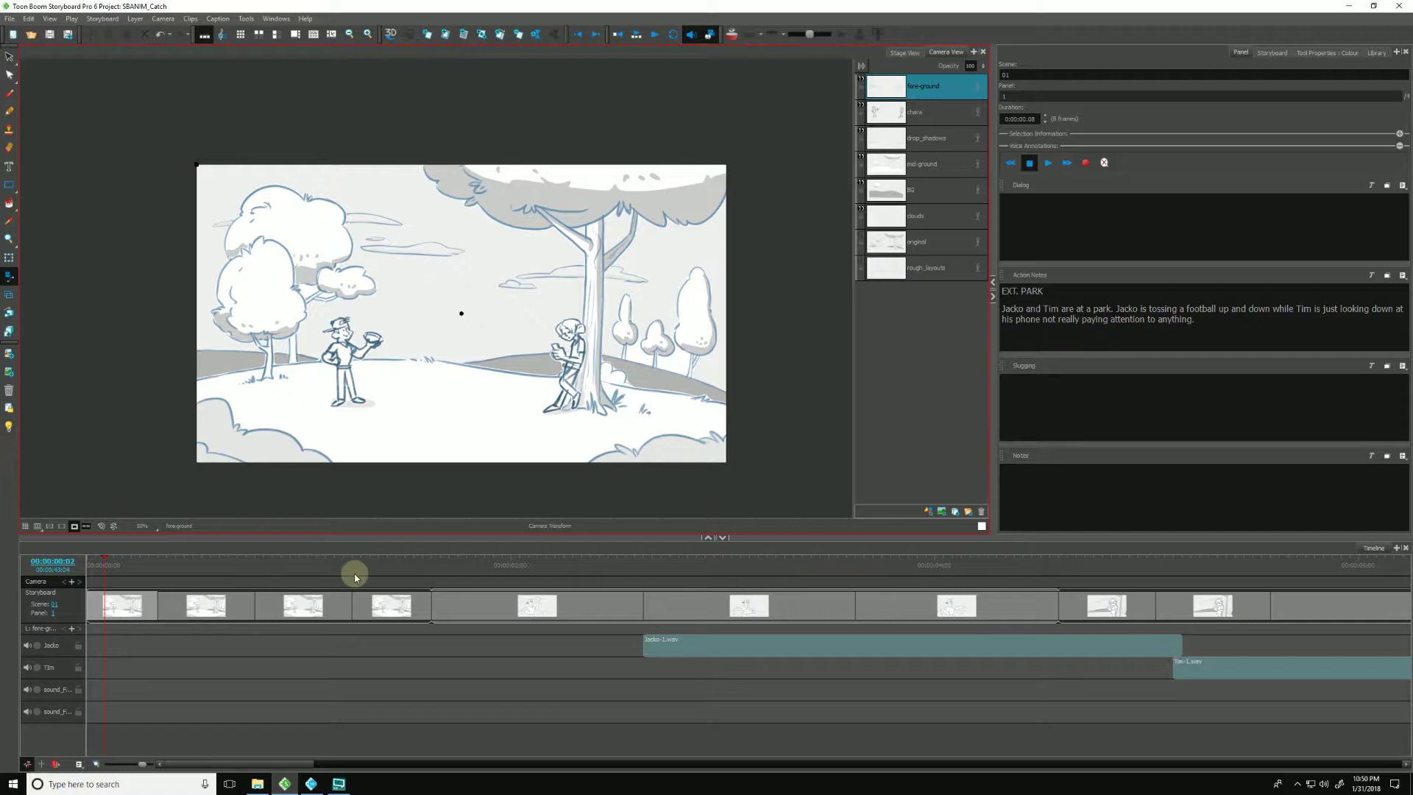
# Scrub through the panels and park the playhead at frame 5
pyautogui.click(112, 566)
pyautogui.moveTo(112, 566); pyautogui.dragTo(227, 594)
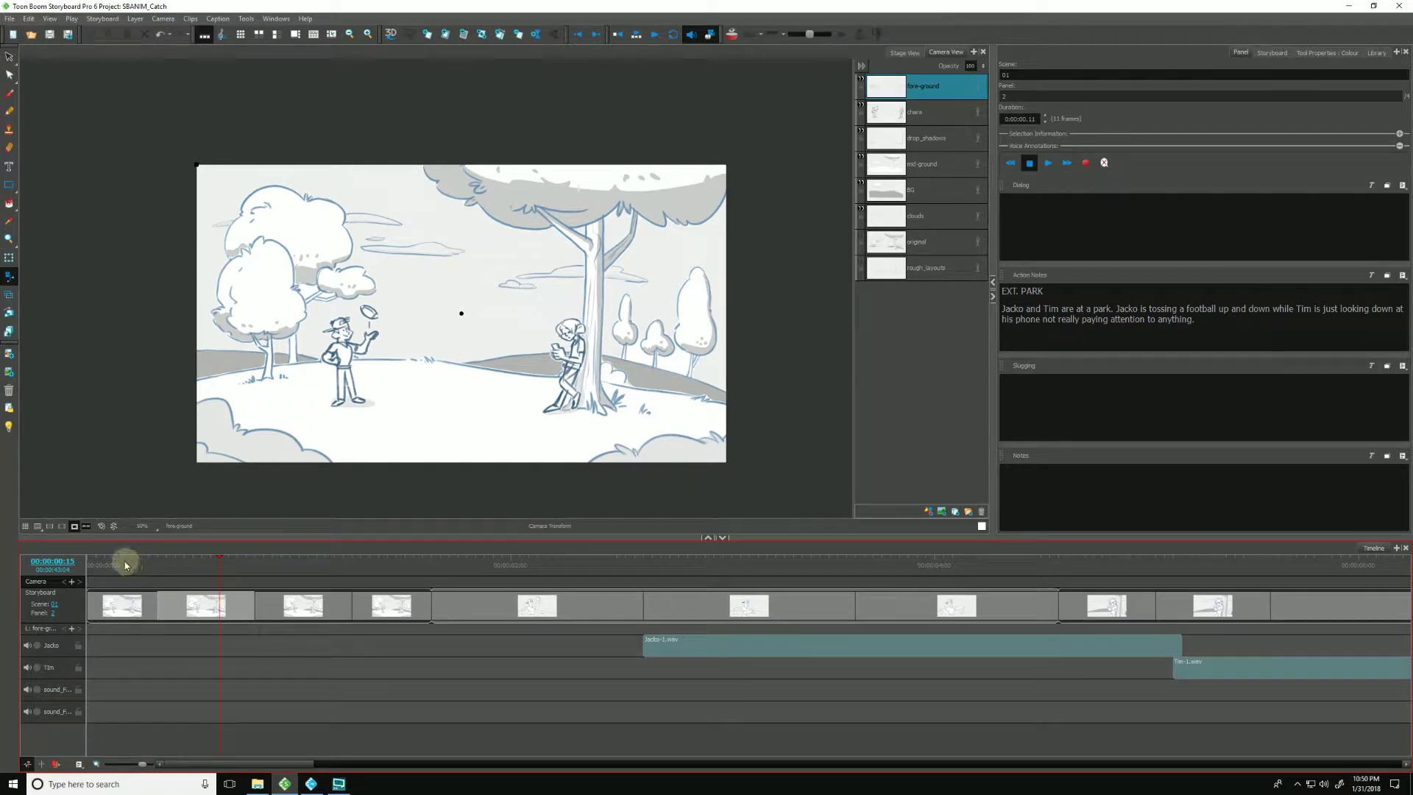
pyautogui.moveTo(125, 565); pyautogui.dragTo(101, 570)
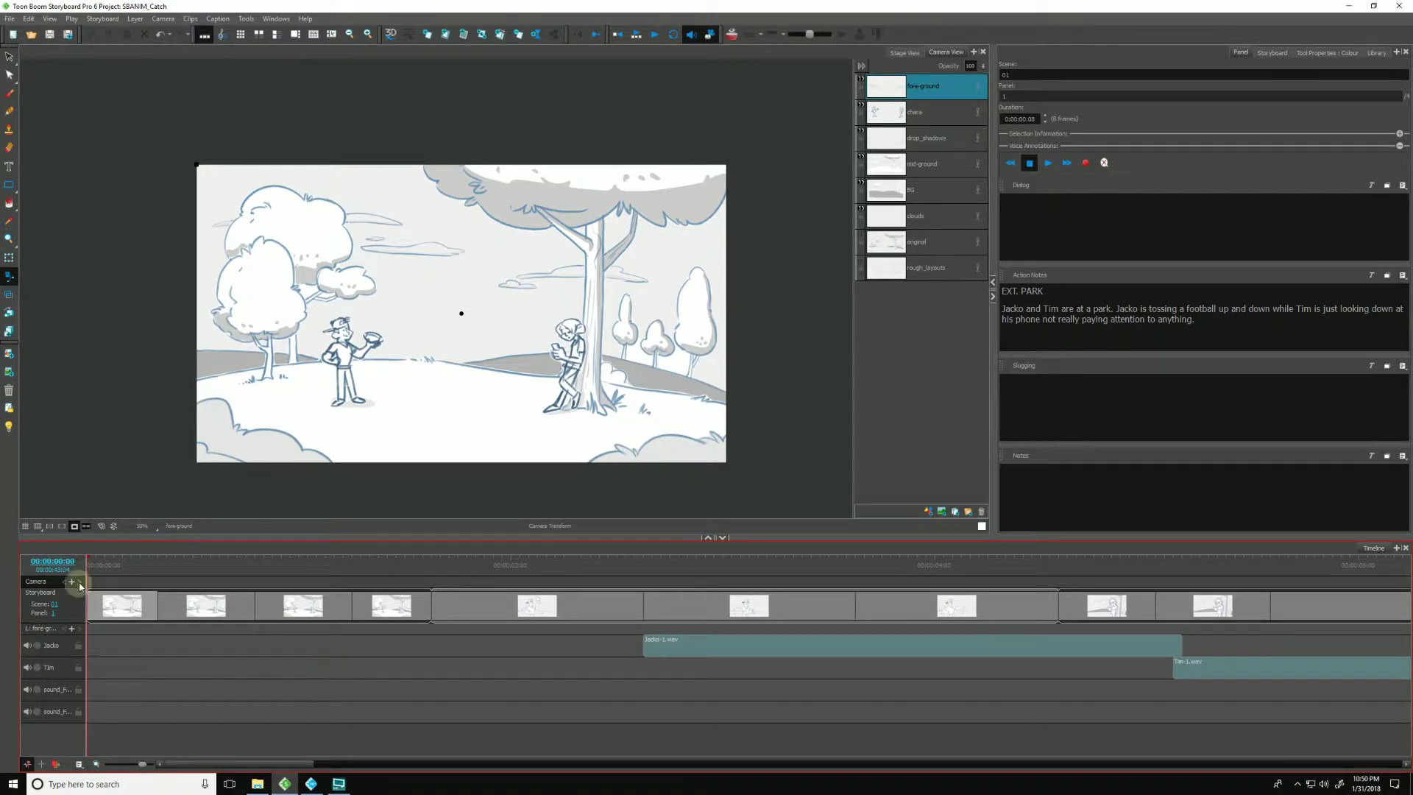
pyautogui.click(111, 570)
pyautogui.moveTo(110, 571); pyautogui.dragTo(131, 565)
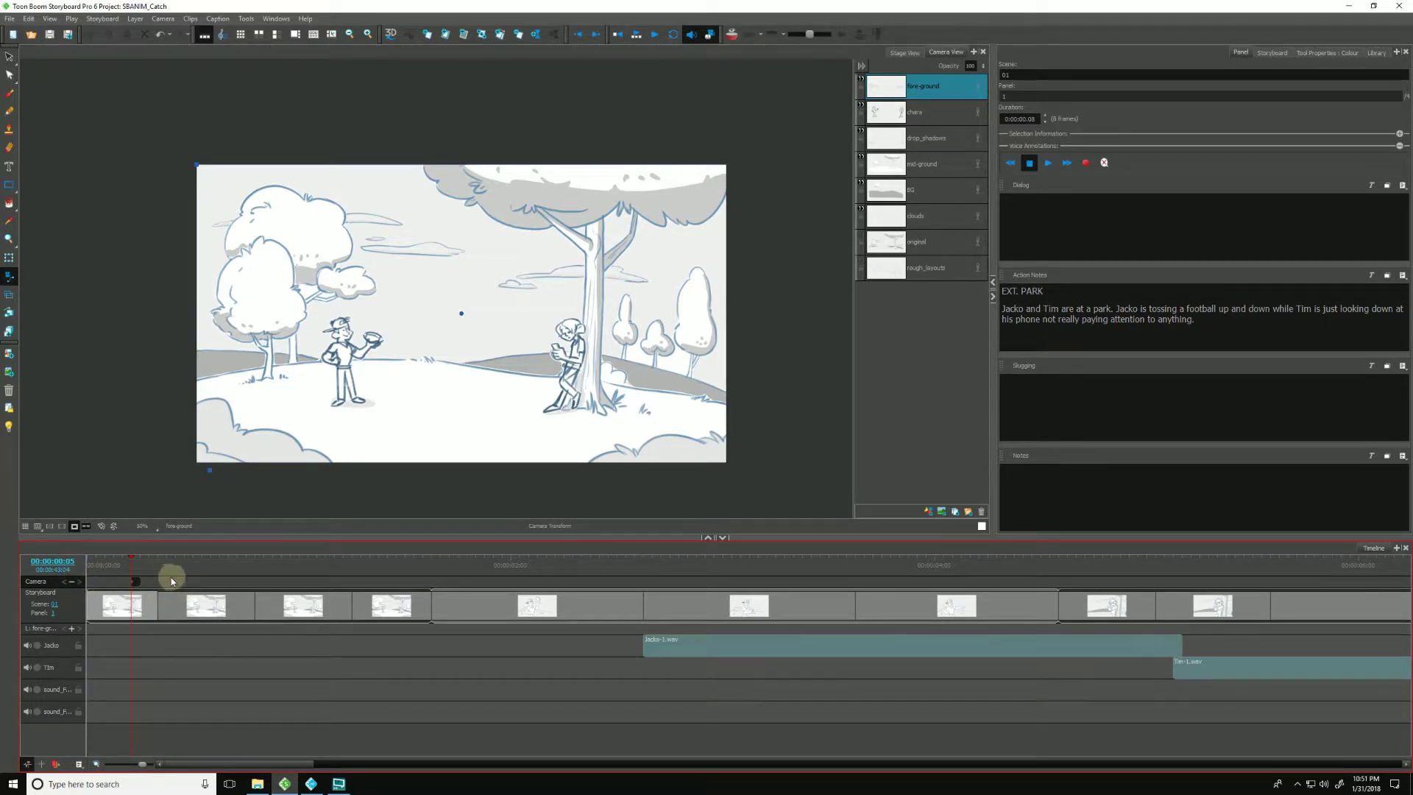
# Add camera keyframes at the panel's beginning, frame 5 and end, then undo them
pyautogui.hotkey('ctrl', 'z')
pyautogui.rightClick(148, 583)
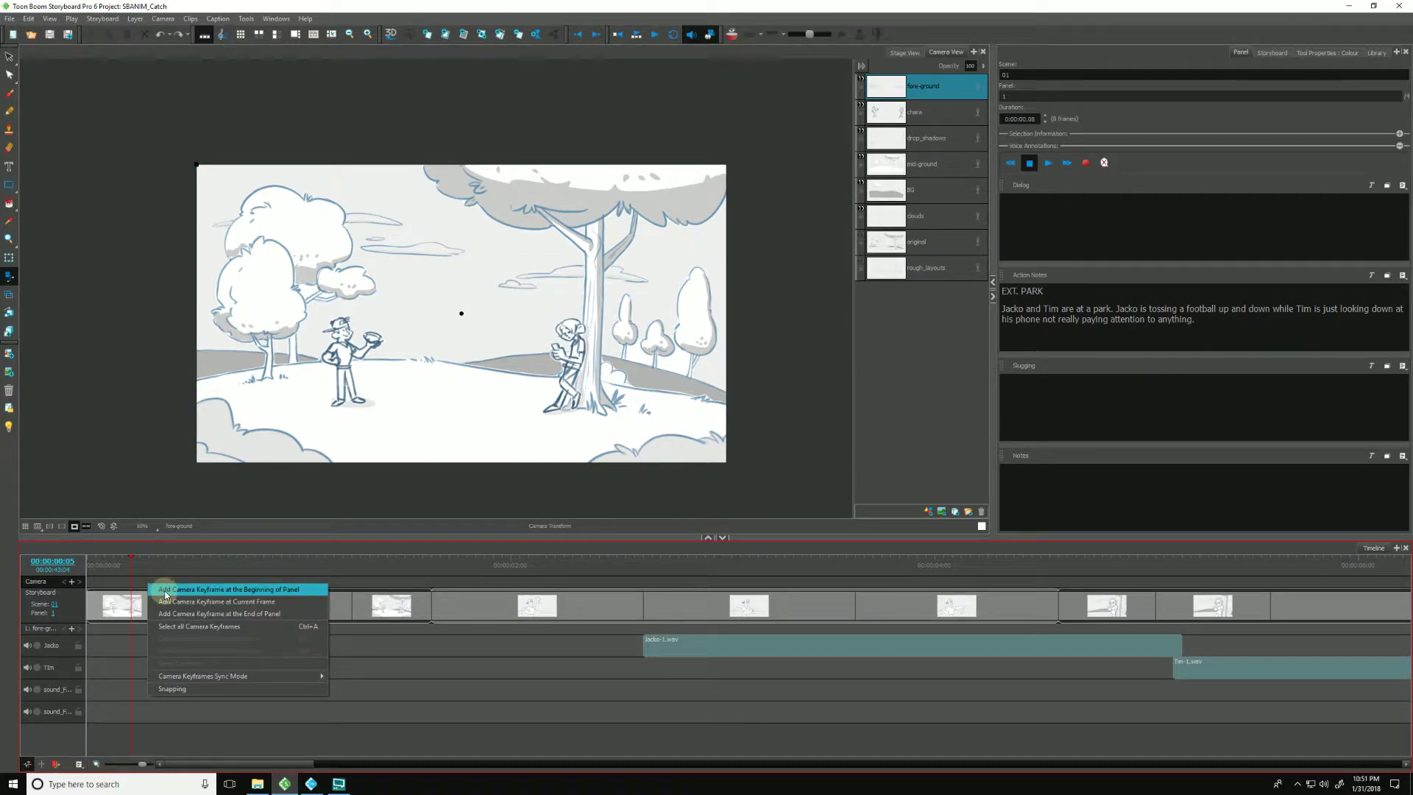
pyautogui.click(166, 591)
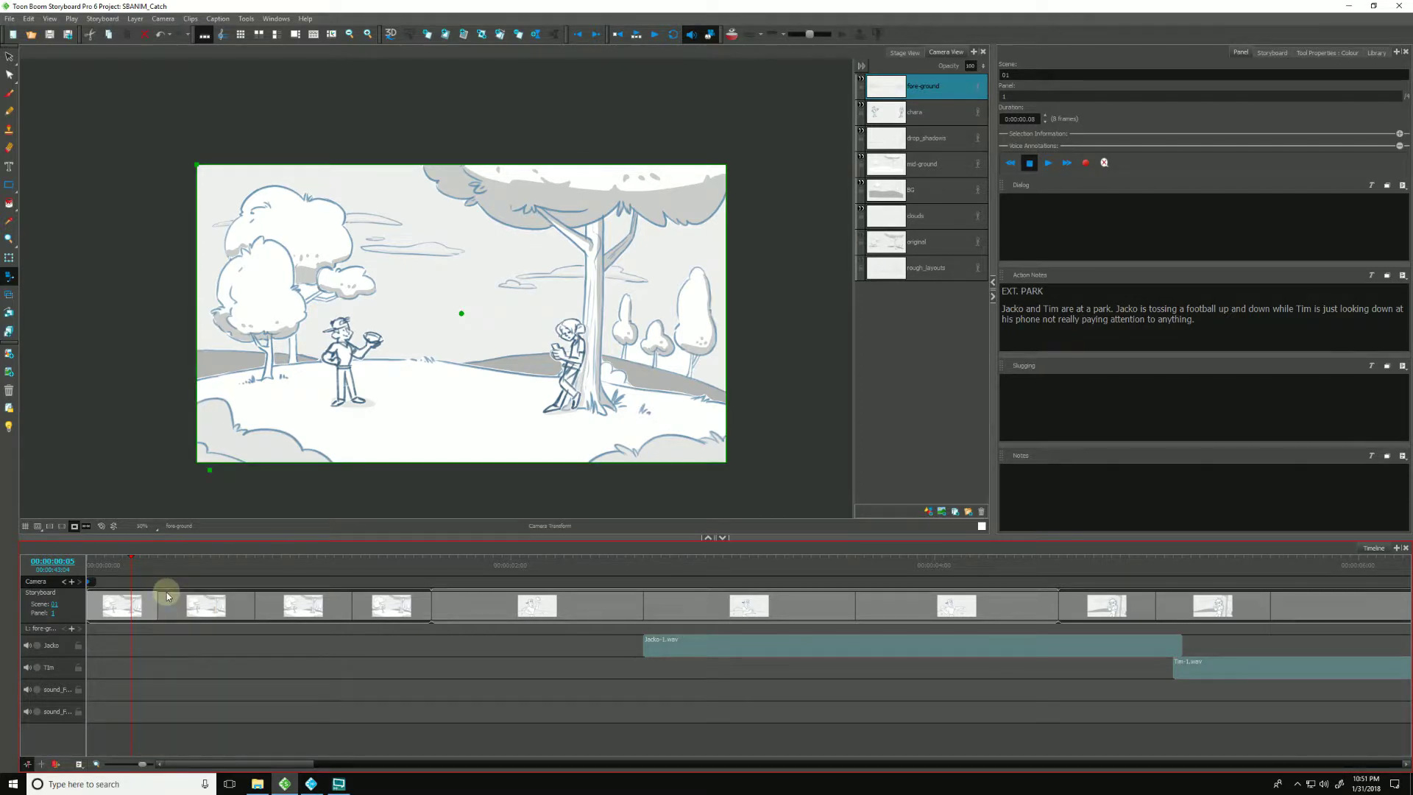
pyautogui.rightClick(149, 585)
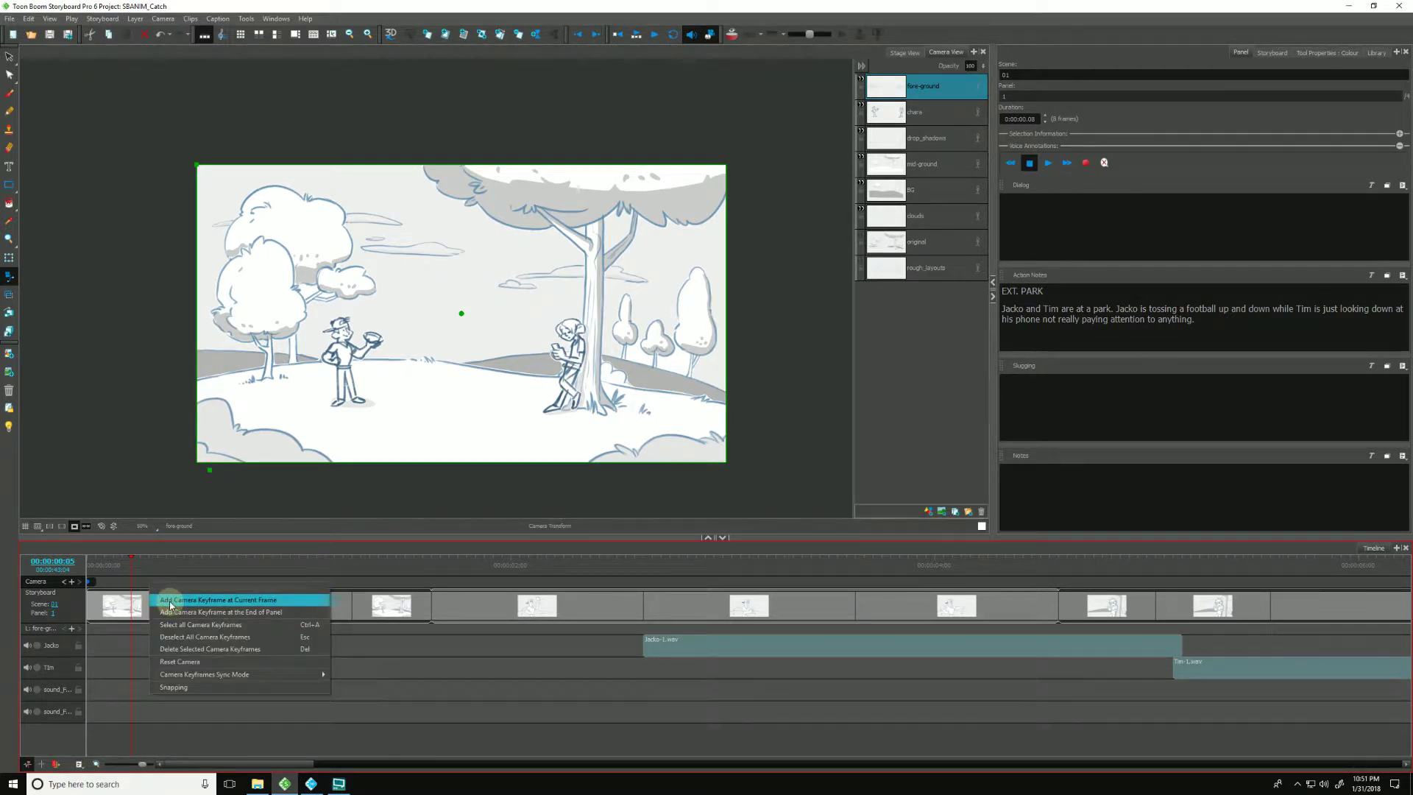
pyautogui.click(170, 600)
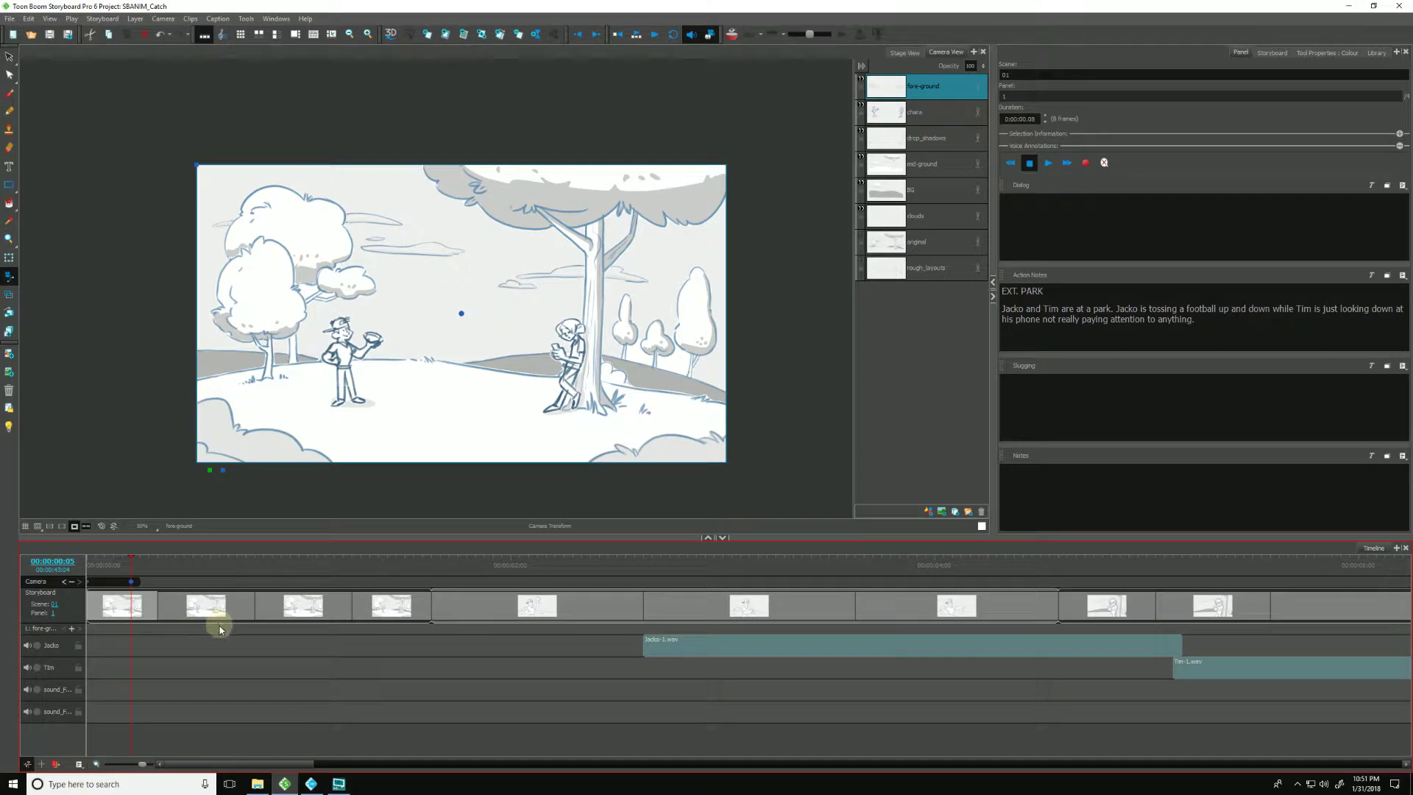
pyautogui.rightClick(161, 586)
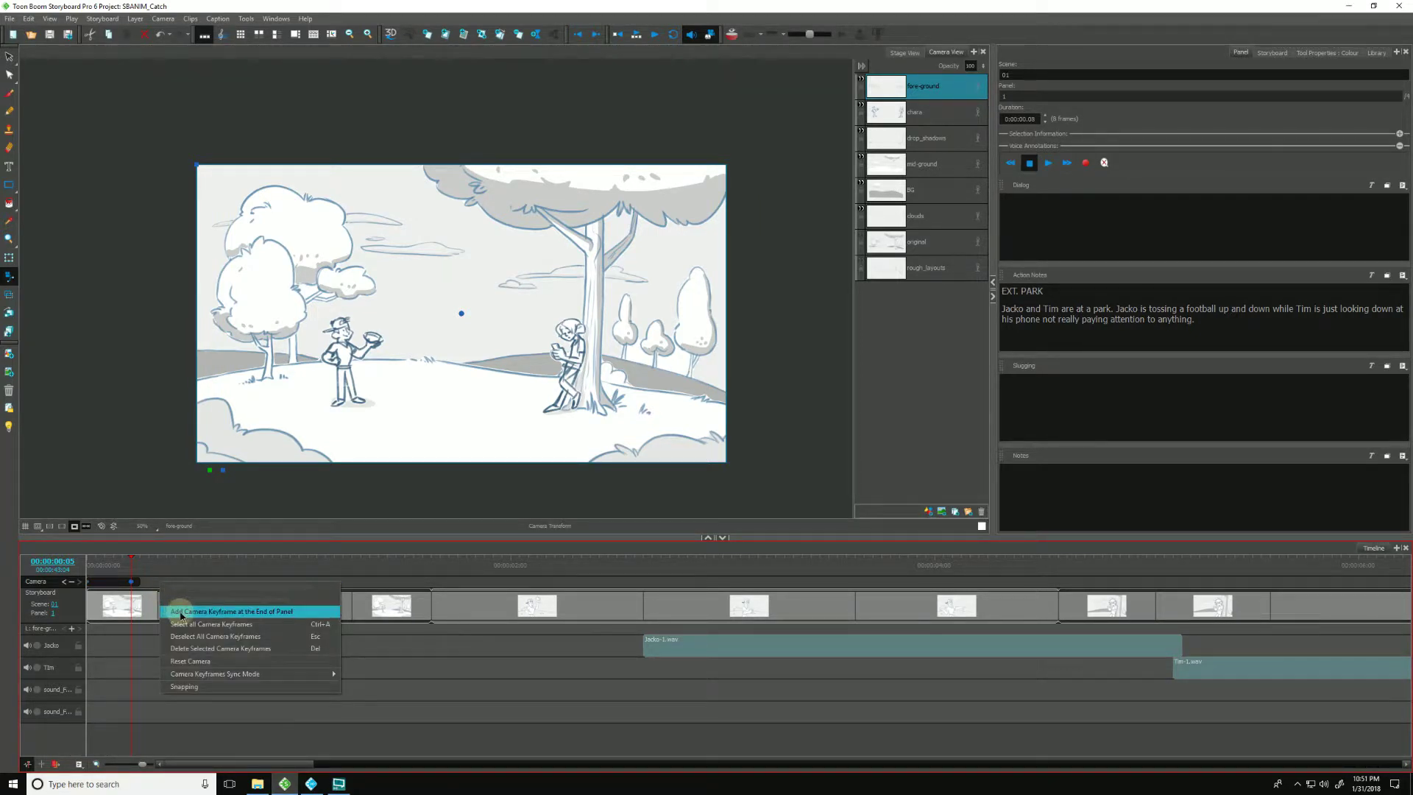
pyautogui.click(180, 613)
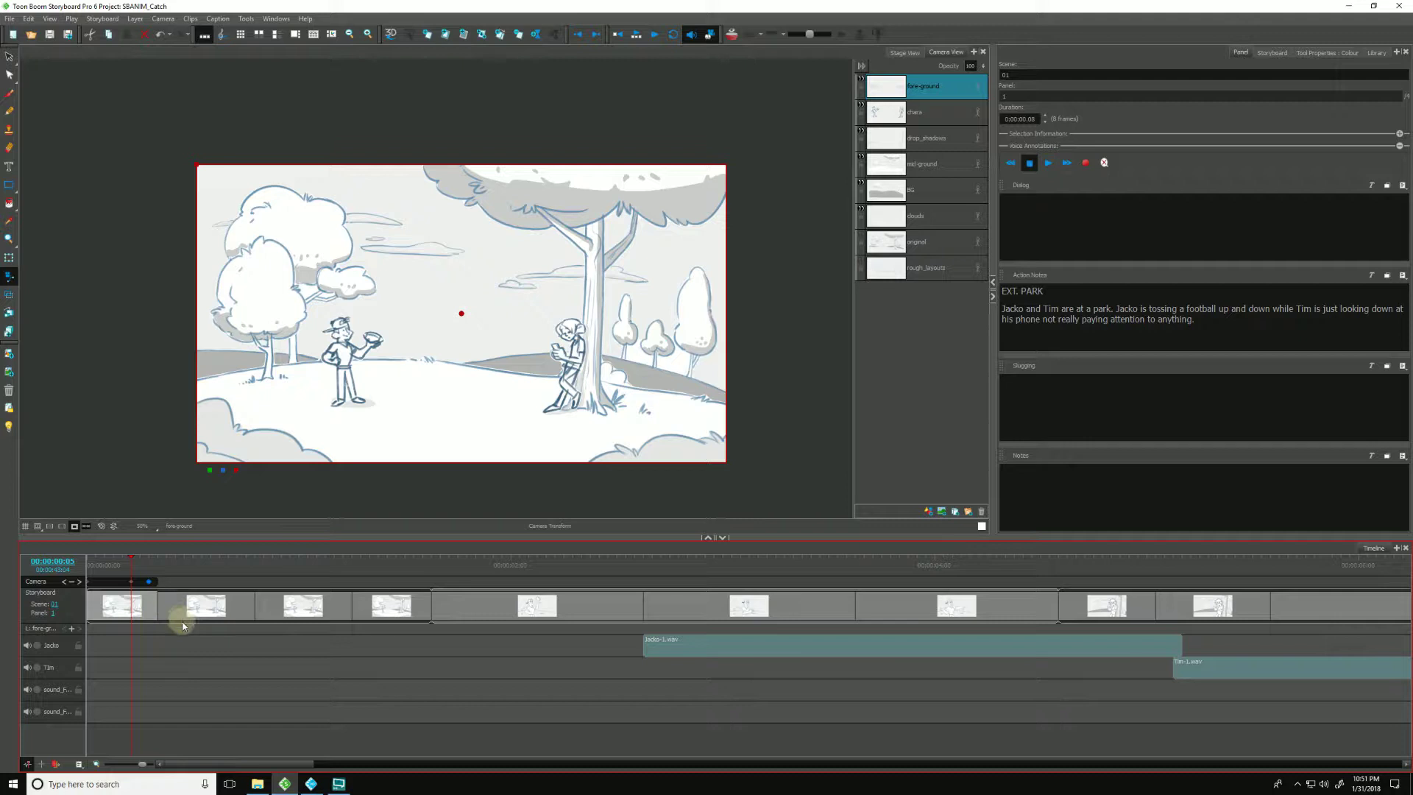
pyautogui.hotkey('ctrl', 'z')
pyautogui.hotkey('ctrl', 'z')
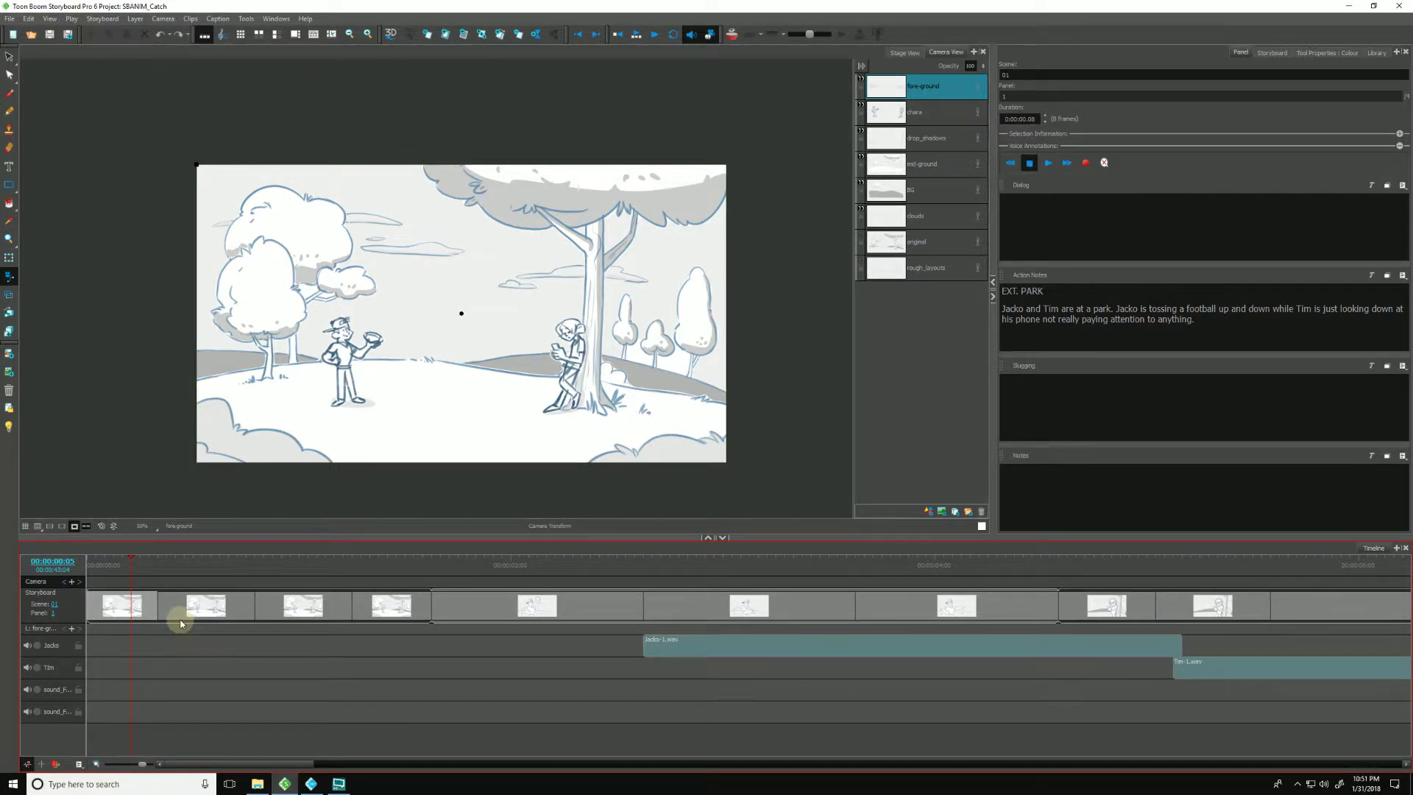
# Add camera keyframes at frame 0 and at a frame in a later panel
pyautogui.moveTo(100, 564); pyautogui.dragTo(88, 563)
pyautogui.click(72, 582)
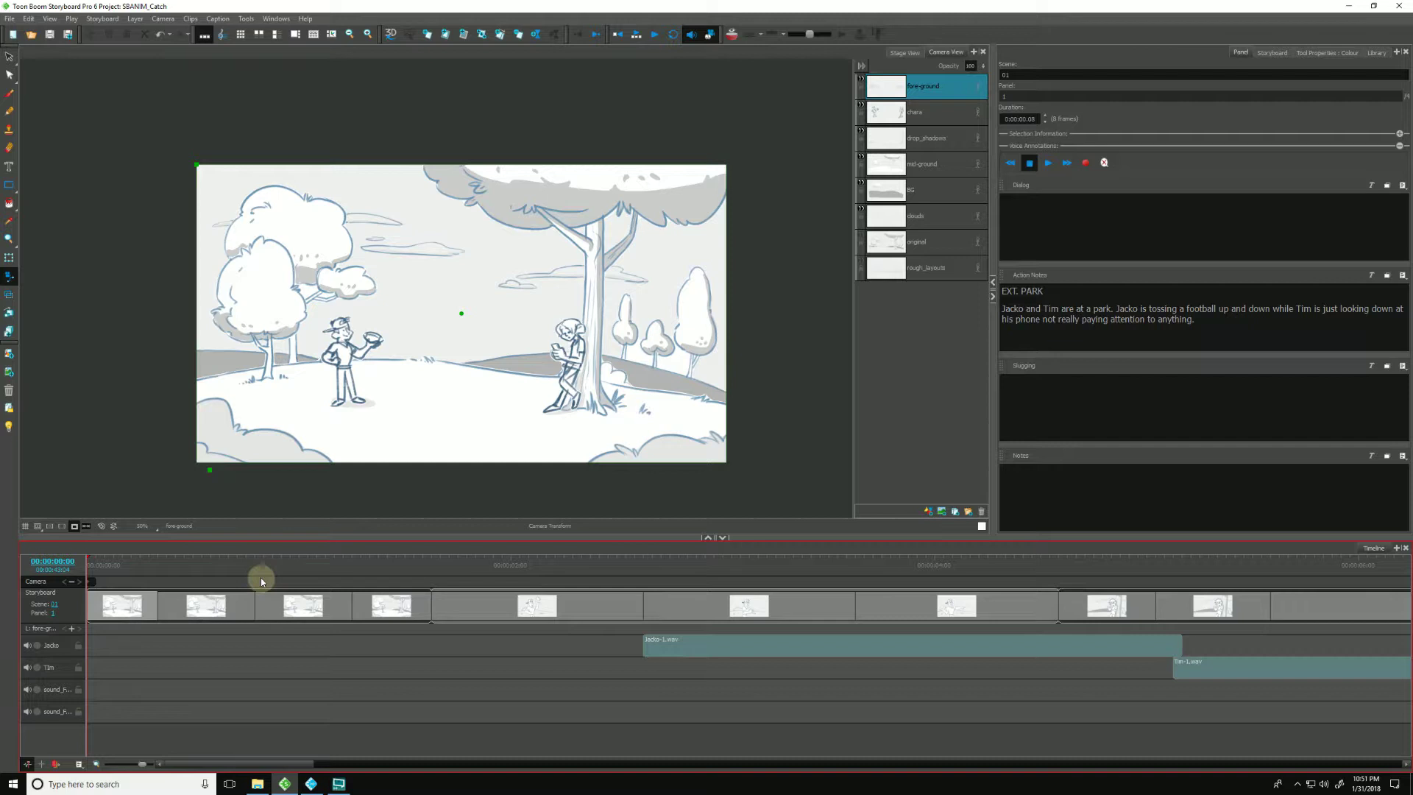
pyautogui.moveTo(404, 567); pyautogui.dragTo(427, 572)
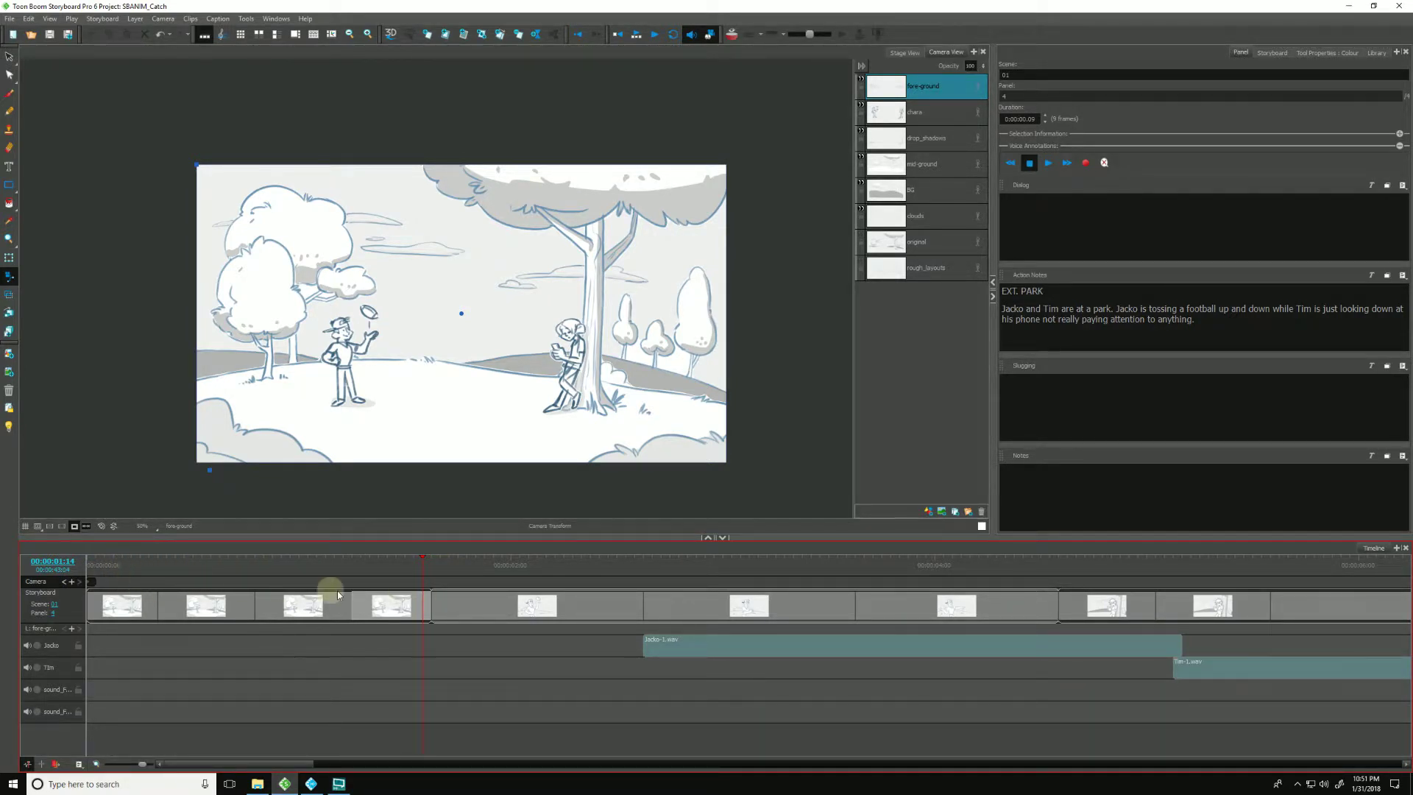
pyautogui.click(73, 583)
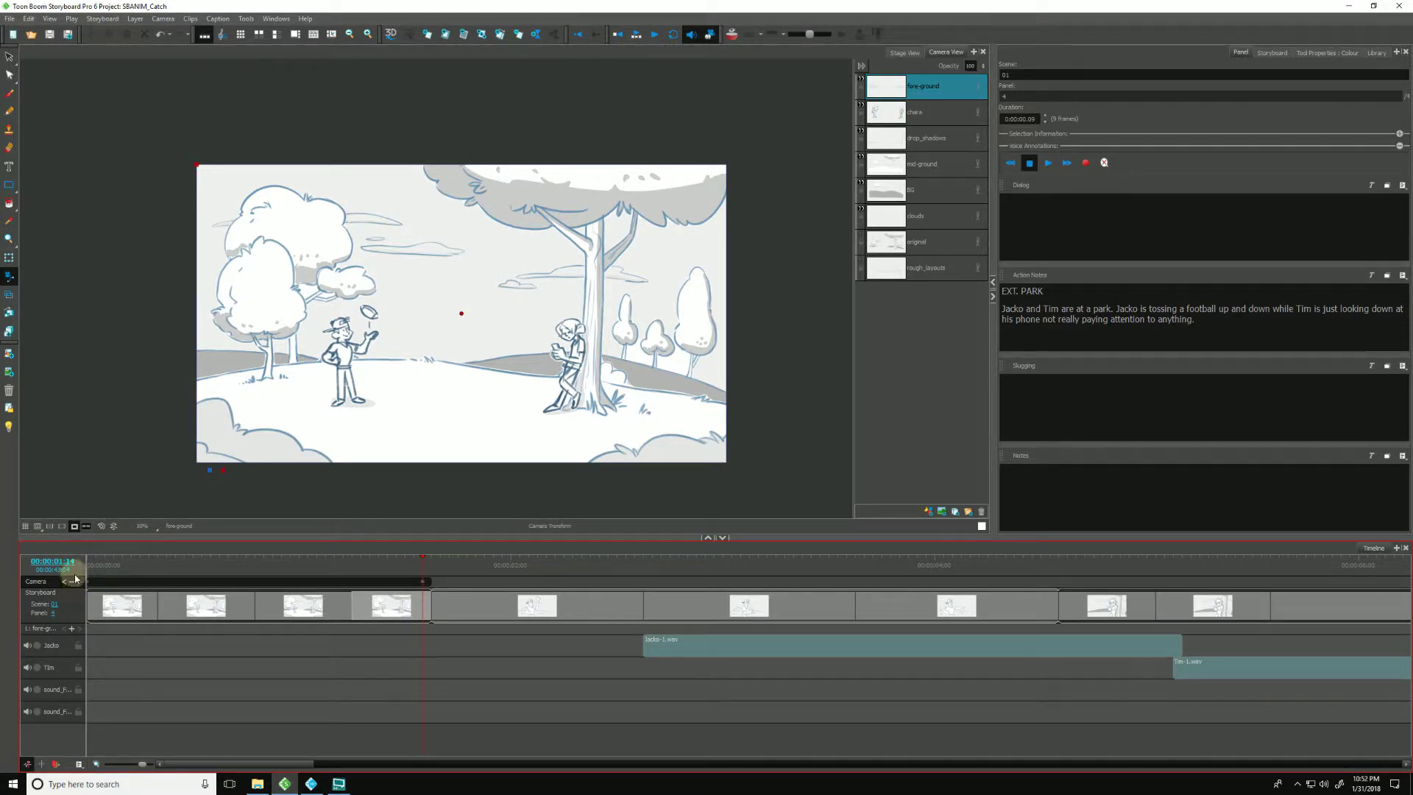
# Step between the camera keyframes and slightly nudge the starting keyframe's framing
pyautogui.click(64, 581)
pyautogui.click(81, 583)
pyautogui.click(64, 582)
pyautogui.click(81, 583)
pyautogui.click(64, 581)
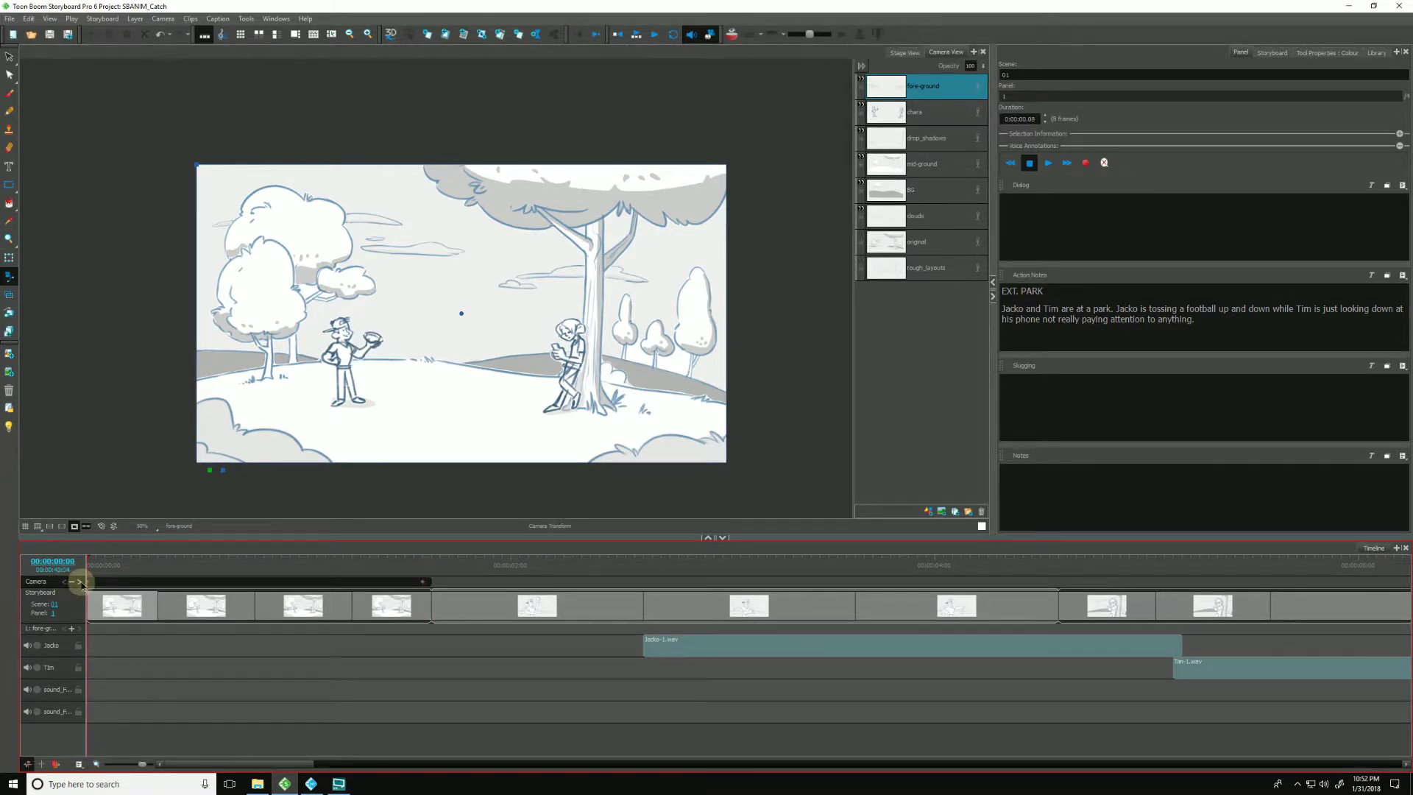
pyautogui.click(81, 583)
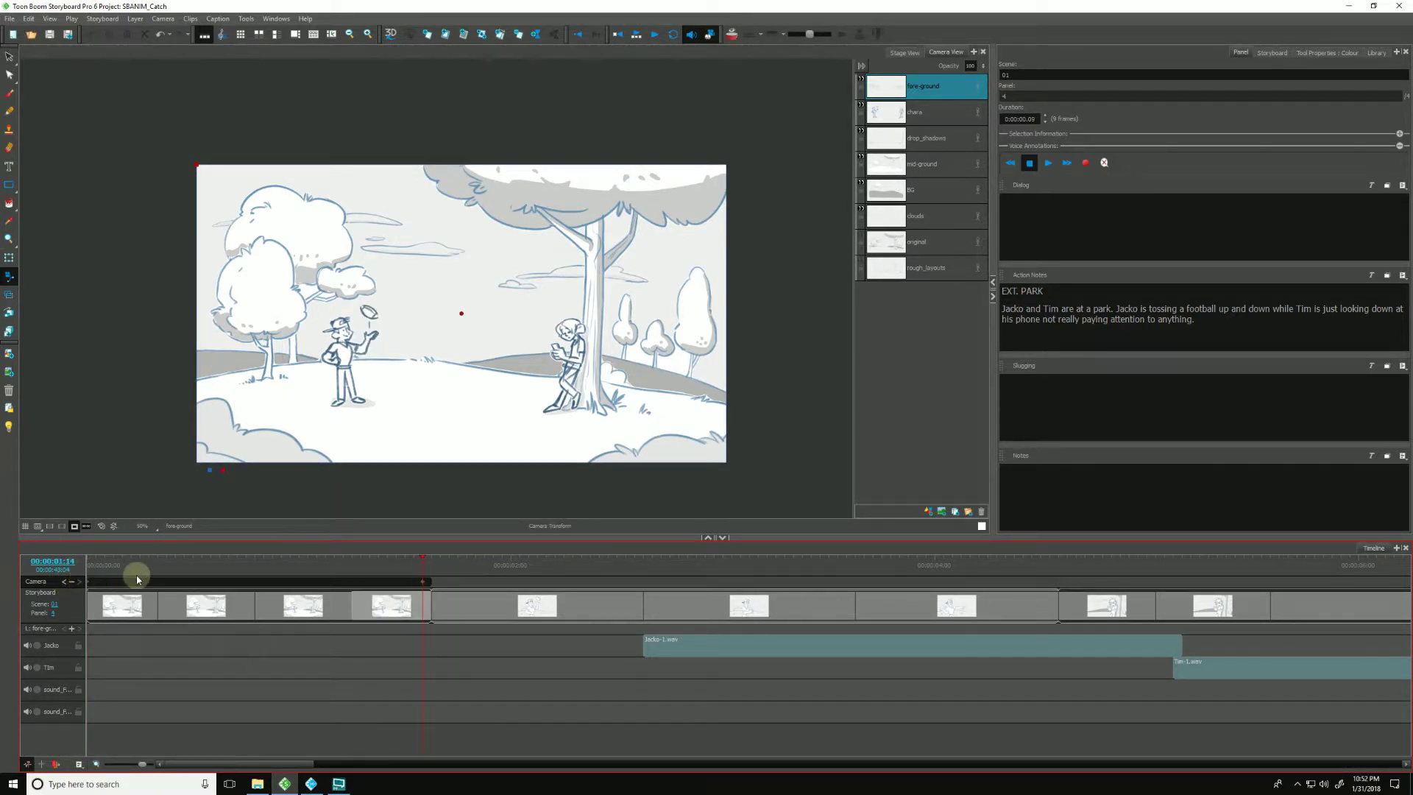
pyautogui.click(89, 582)
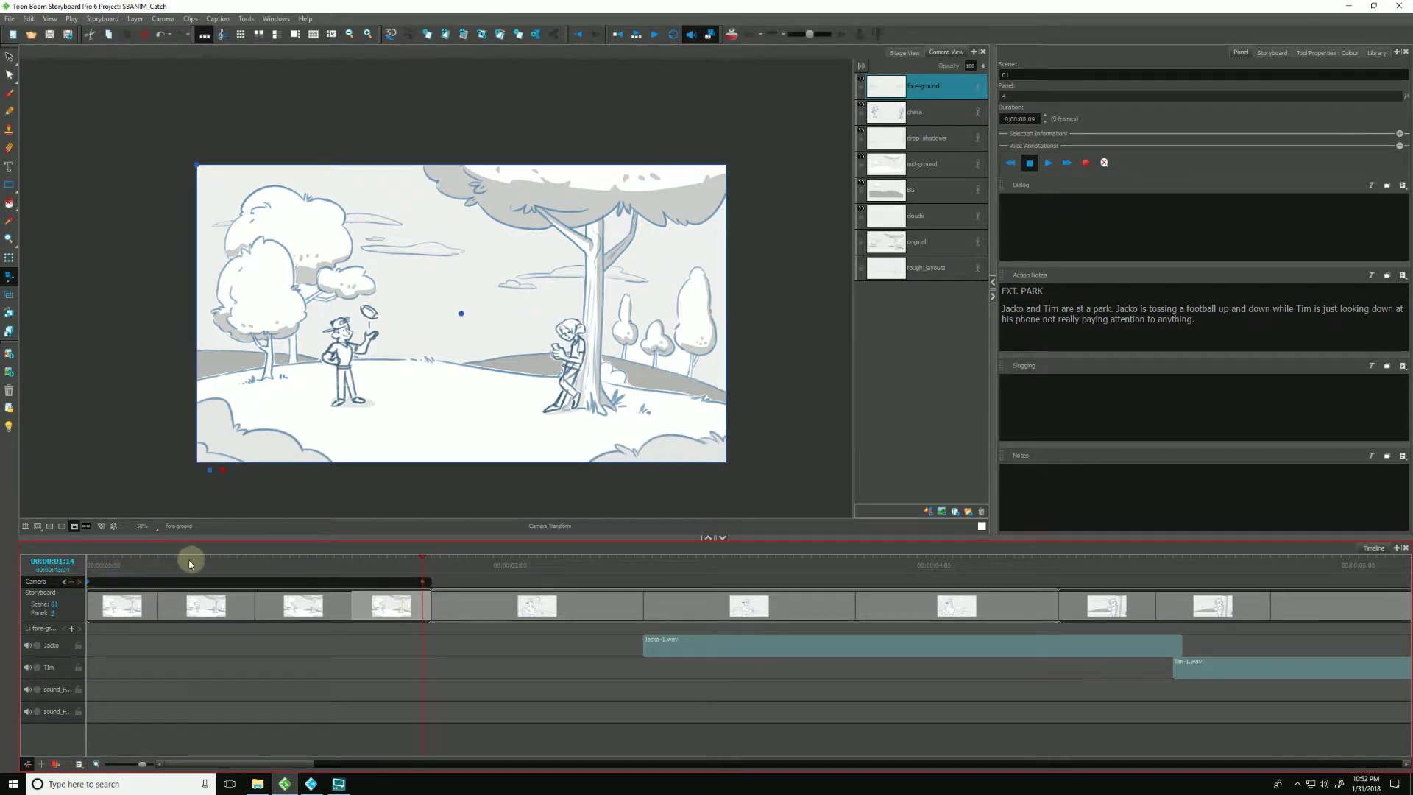
pyautogui.click(91, 582)
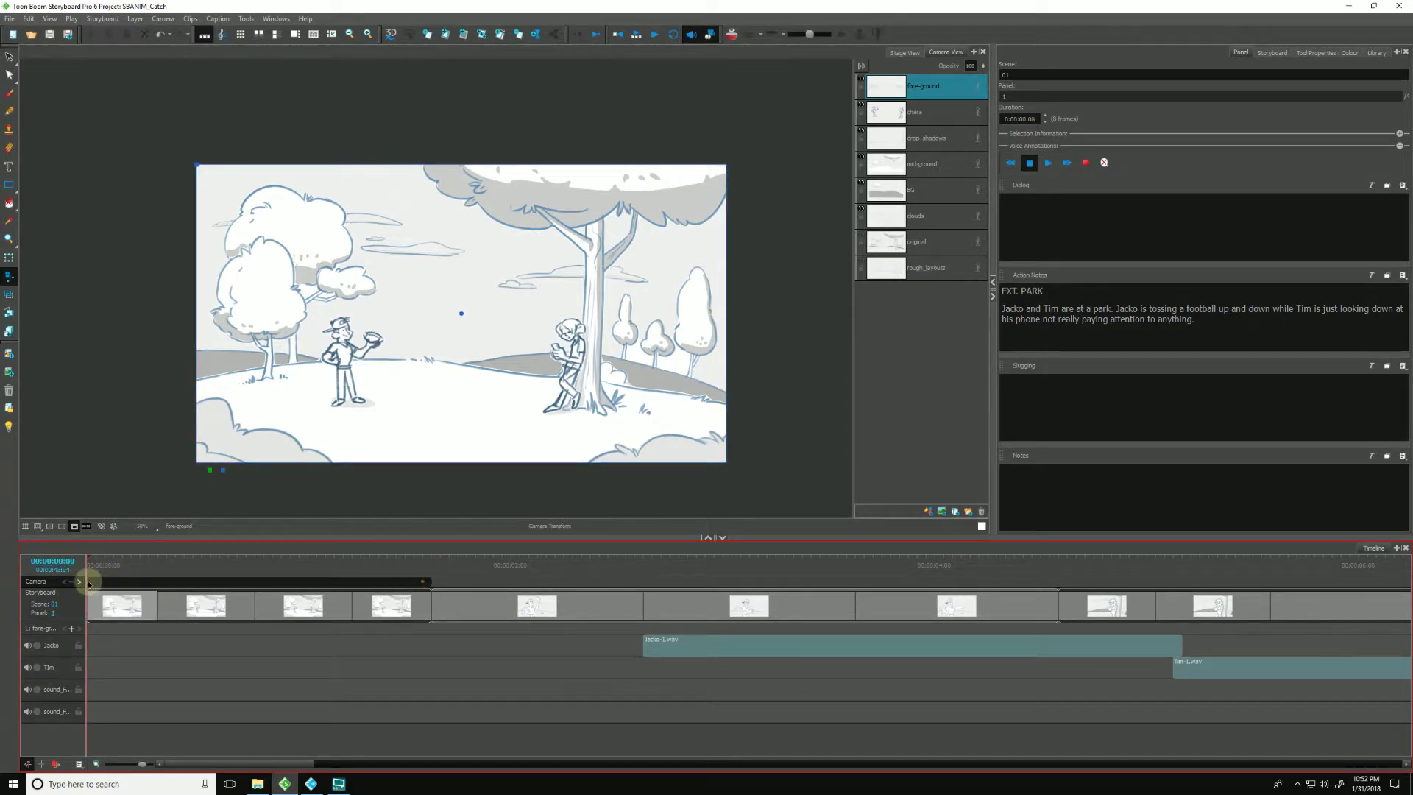
pyautogui.click(93, 594)
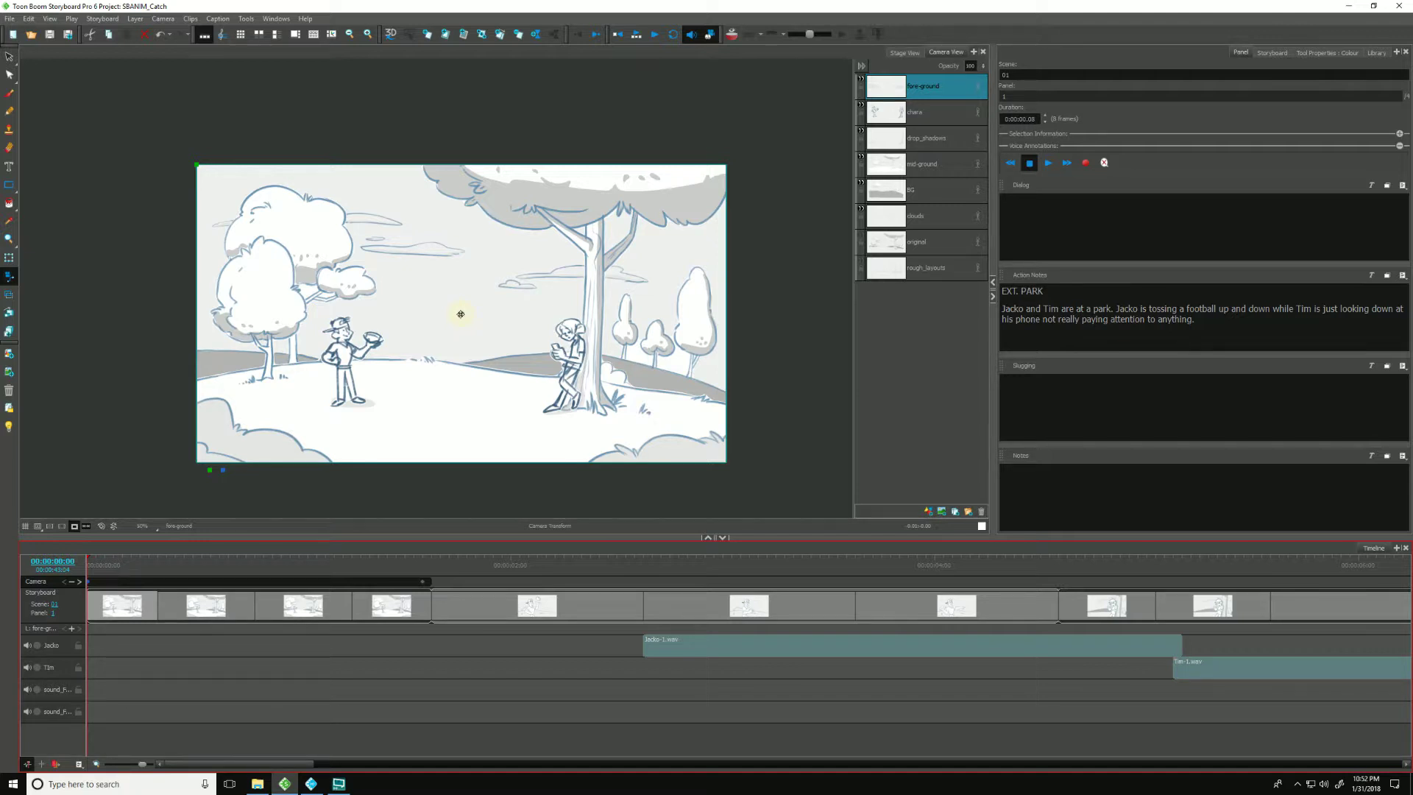
pyautogui.moveTo(461, 315); pyautogui.dragTo(456, 315)
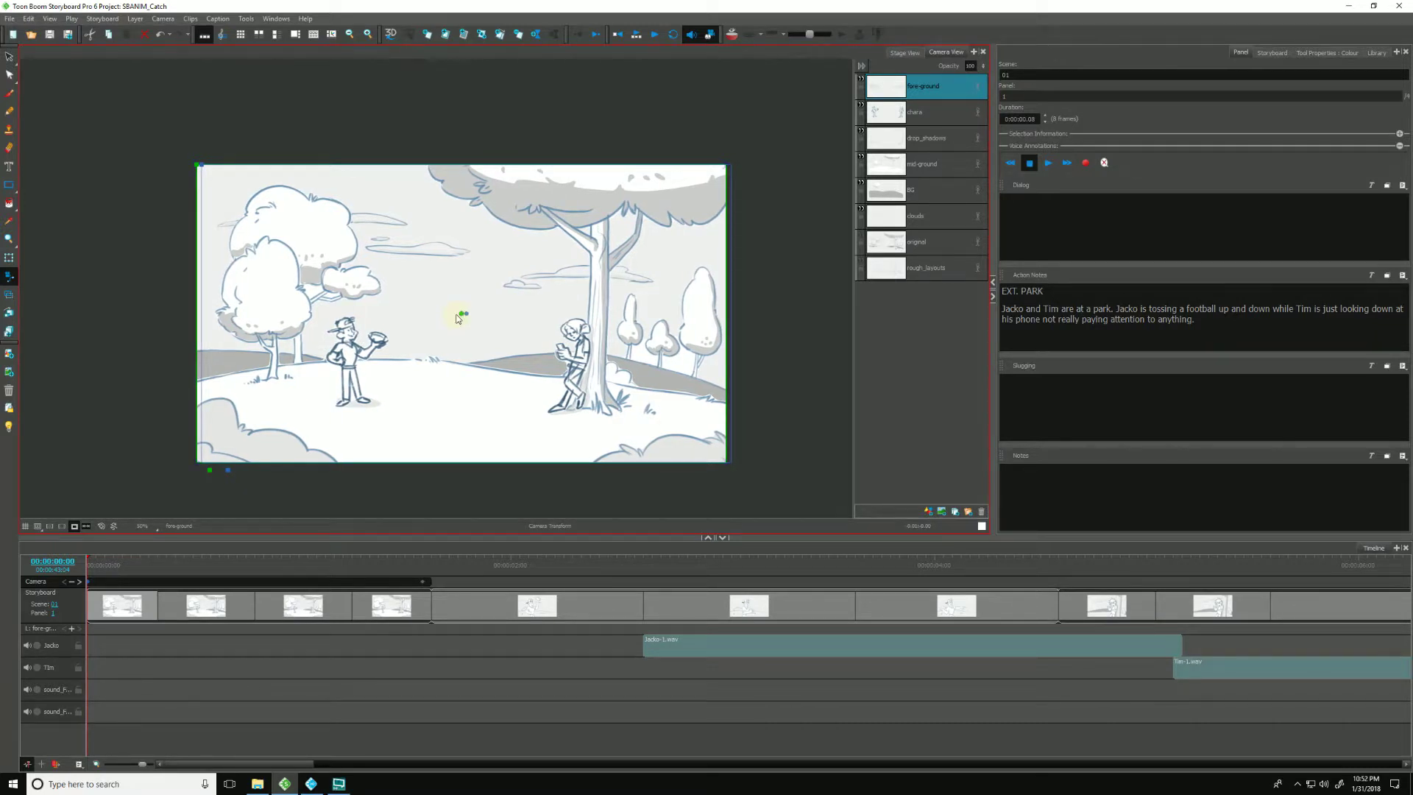
# Shift the camera slightly sideways at panel 4's end keyframe, then return to the scene start
pyautogui.click(414, 567)
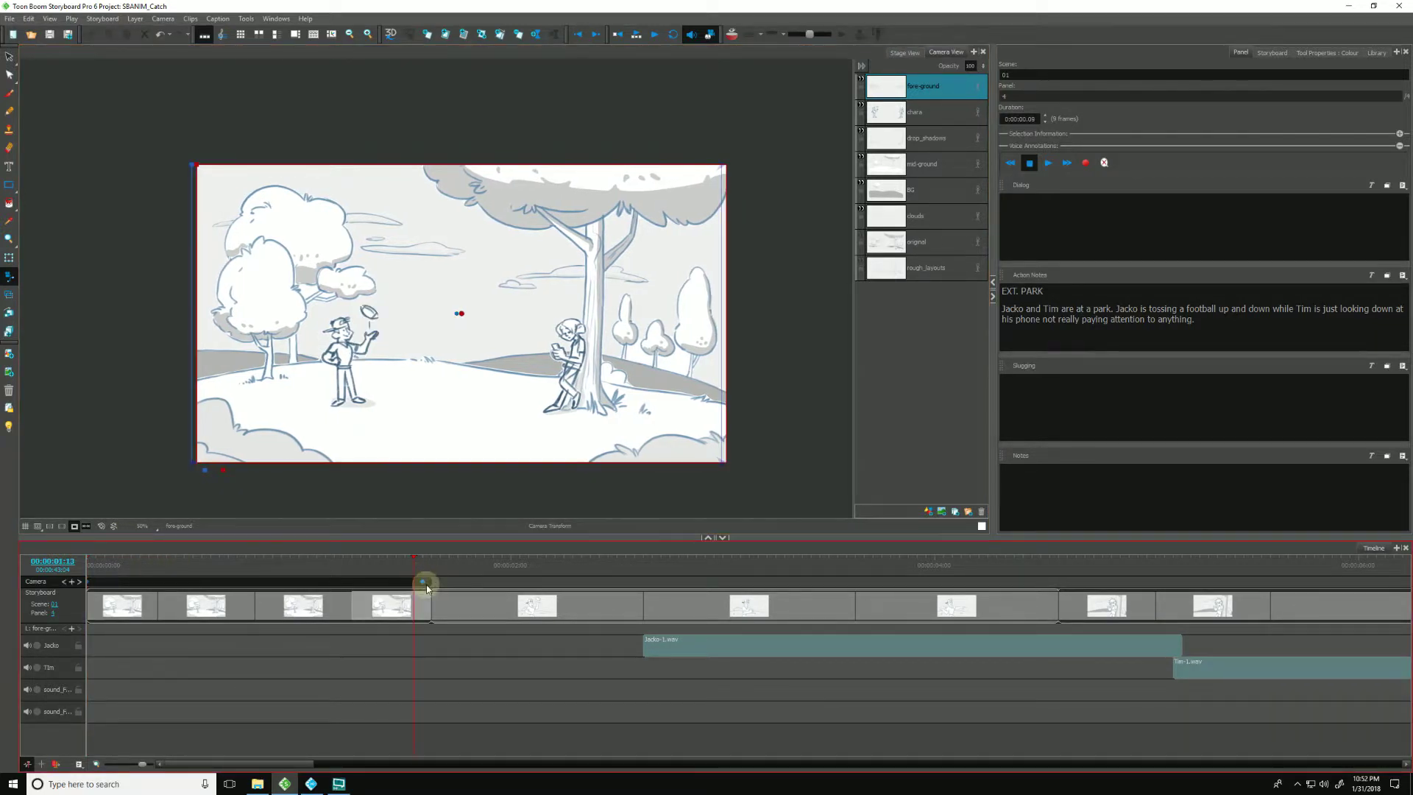
pyautogui.click(424, 583)
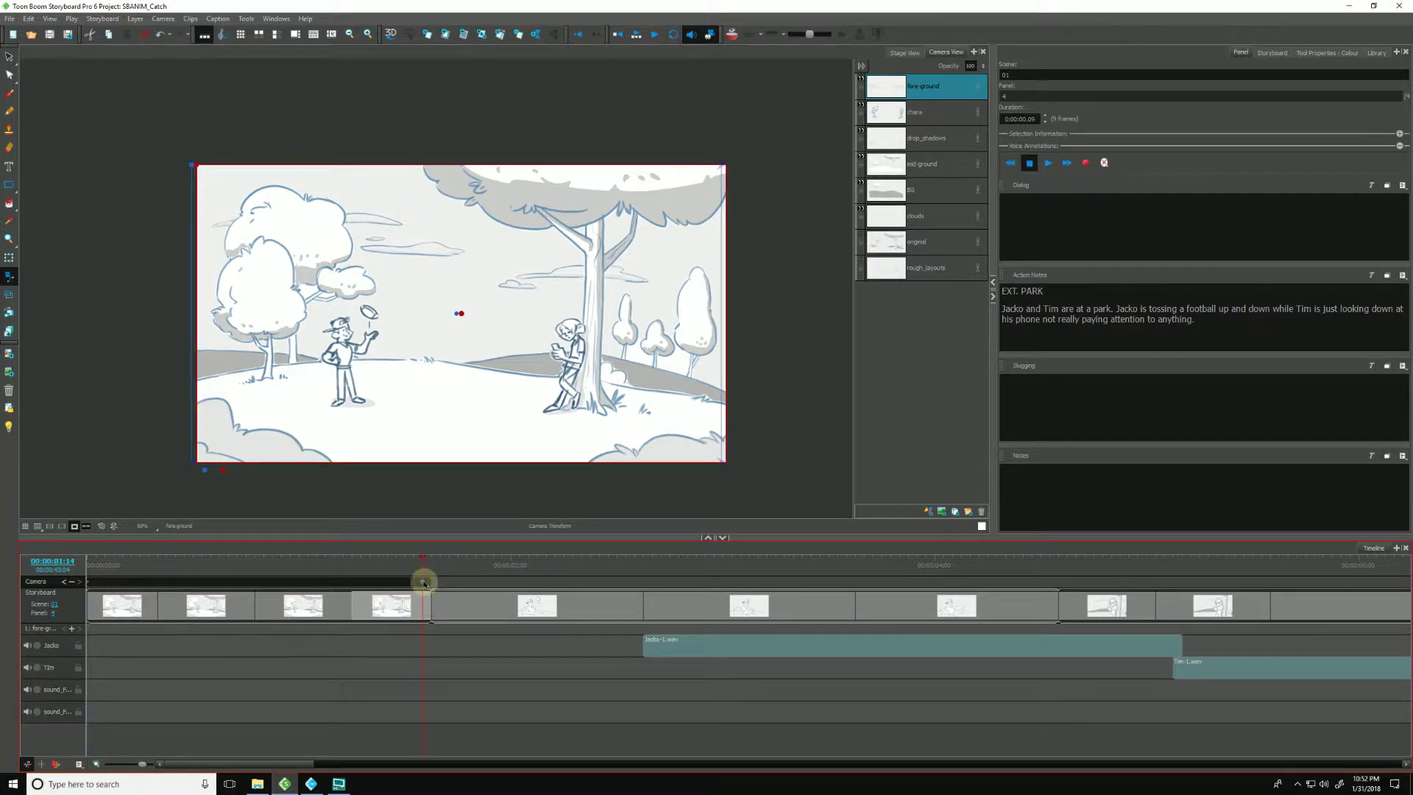
pyautogui.click(463, 307)
pyautogui.moveTo(460, 314); pyautogui.dragTo(464, 314)
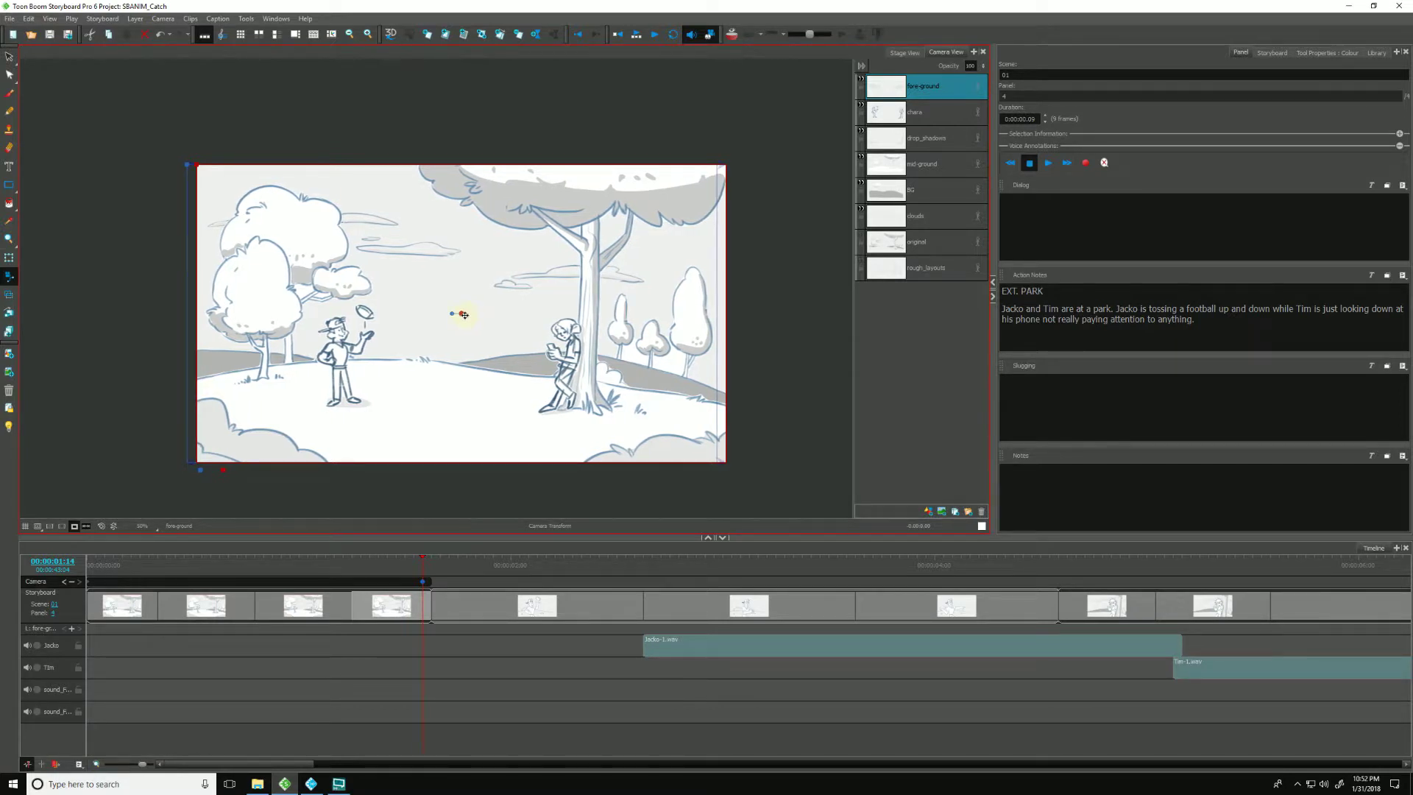
pyautogui.click(112, 564)
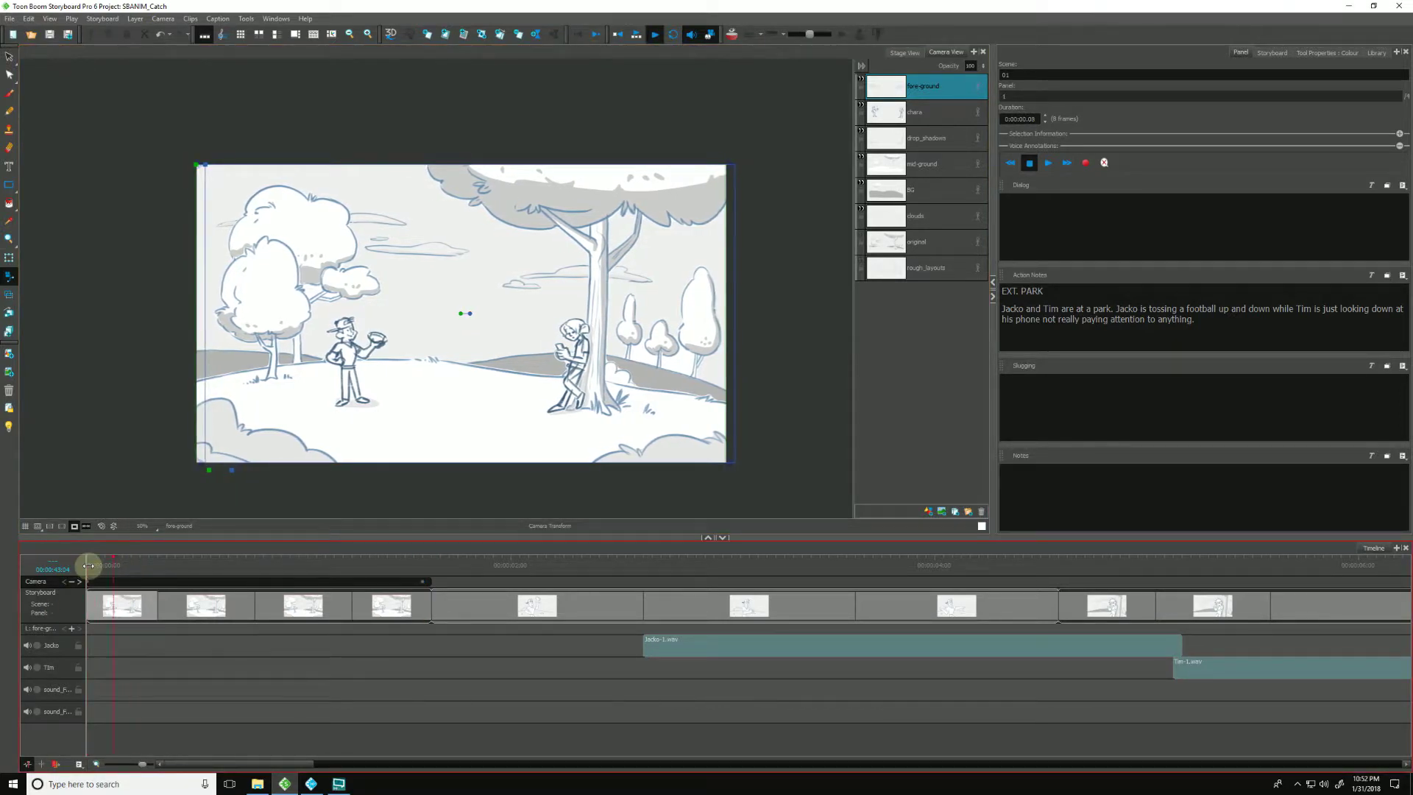
# Play the park scene twice to preview the move, then go back to panel 4
pyautogui.press('Return')
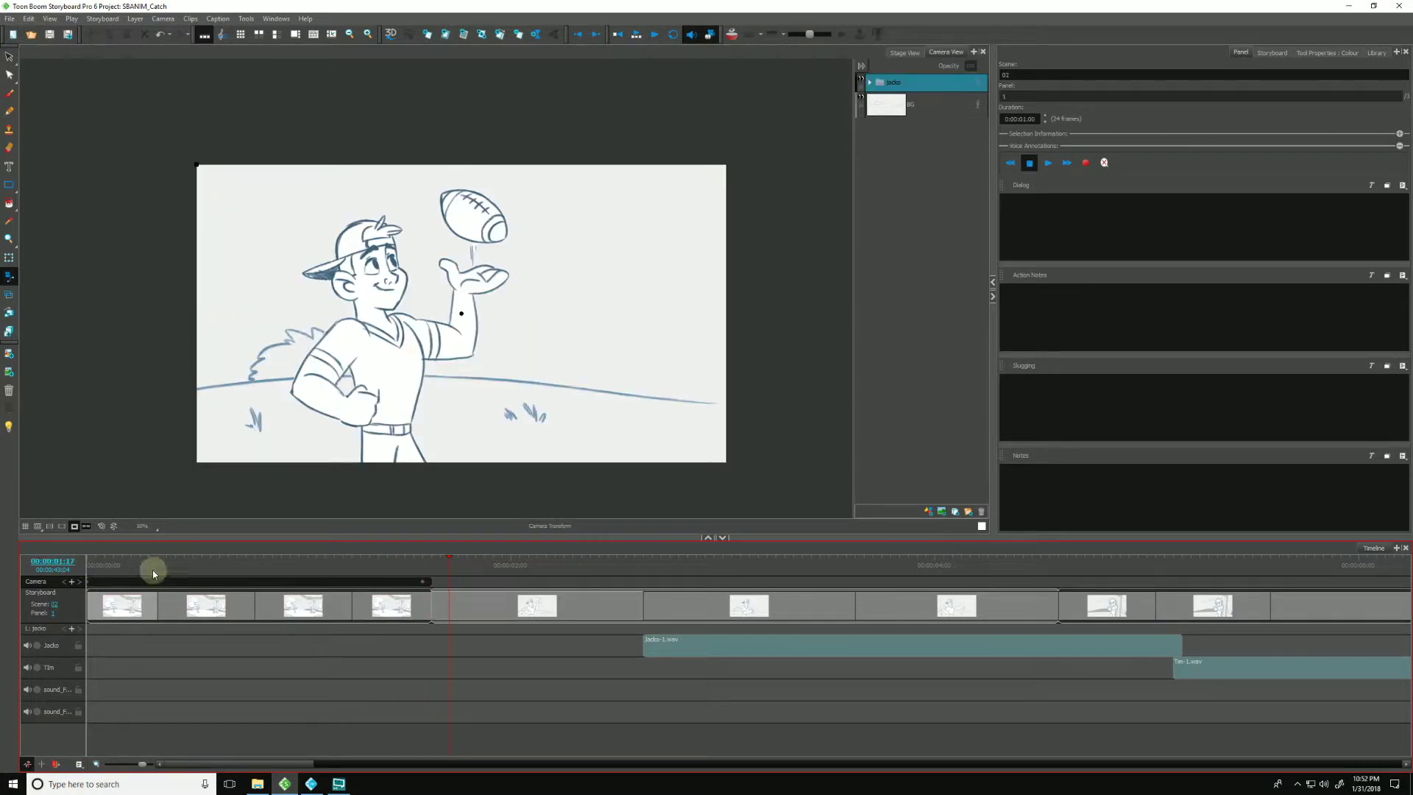
pyautogui.click(95, 568)
pyautogui.press('Return')
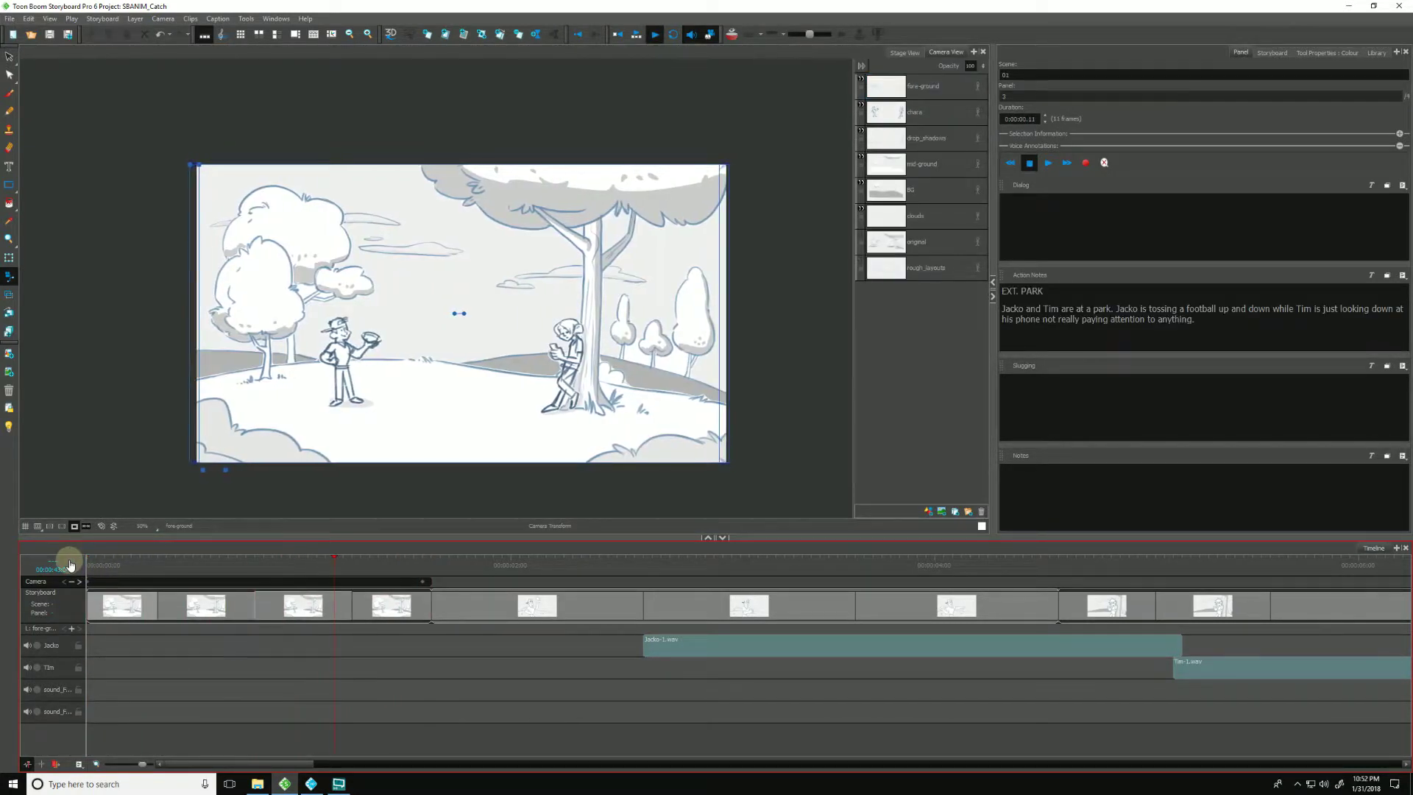
pyautogui.click(416, 563)
pyautogui.click(387, 544)
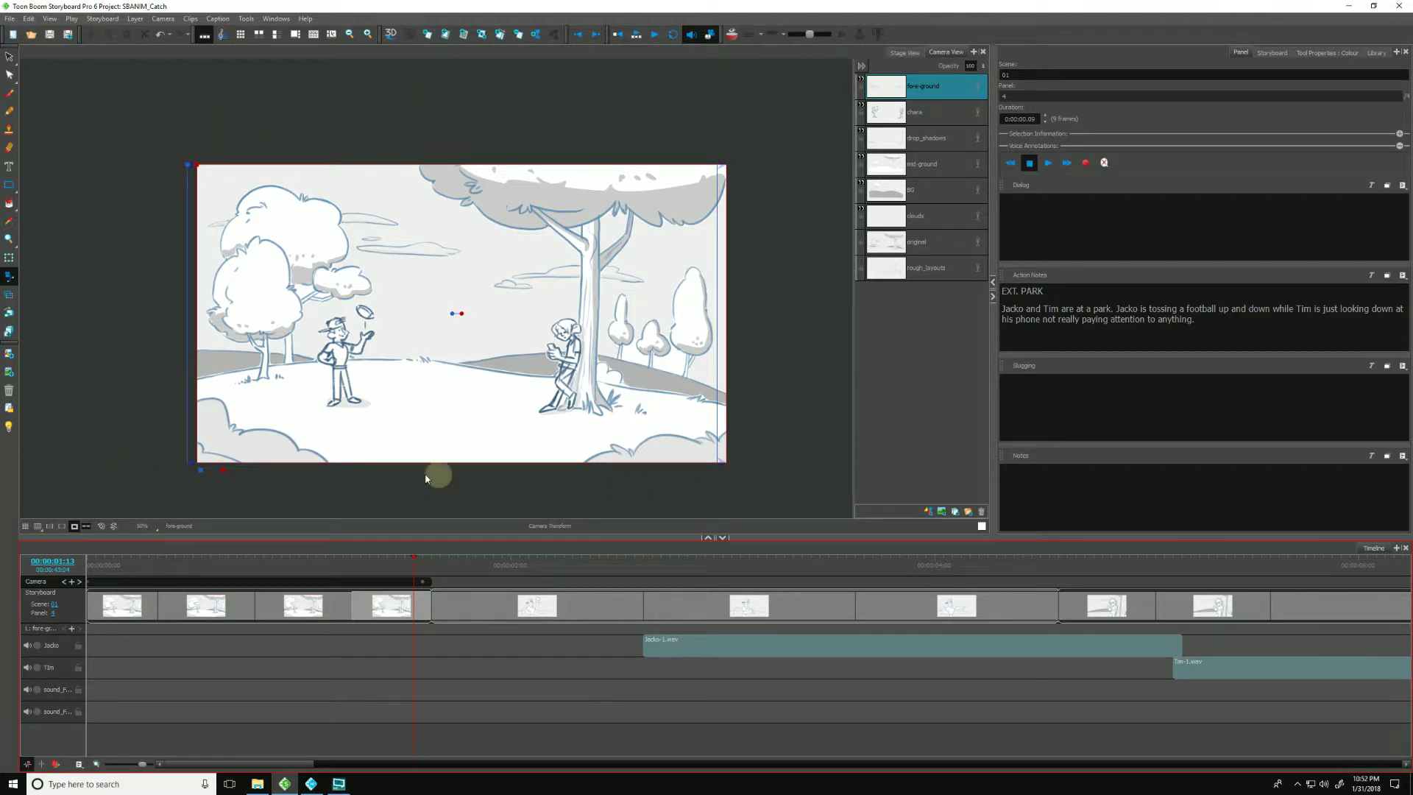
# Toggle the Camera Mask repeatedly to compare the framing with the surrounding artwork
pyautogui.click(75, 527)
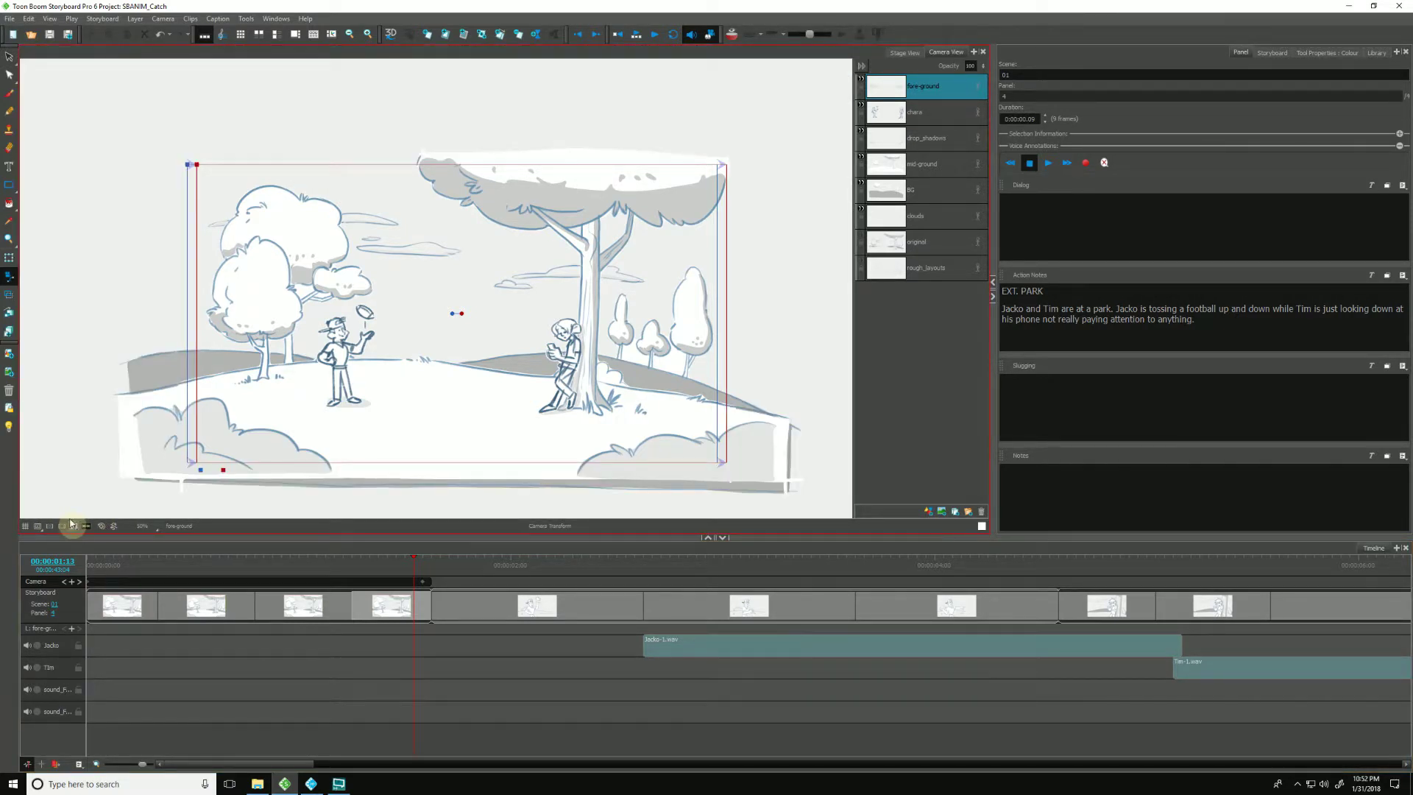
pyautogui.click(73, 527)
pyautogui.click(74, 527)
pyautogui.click(73, 527)
pyautogui.click(73, 527)
pyautogui.click(73, 527)
pyautogui.click(74, 527)
# Drag the camera at panel 4's keyframe to reframe the shot, then undo the oversized move
pyautogui.moveTo(416, 564); pyautogui.dragTo(425, 568)
pyautogui.moveTo(457, 312); pyautogui.dragTo(631, 214)
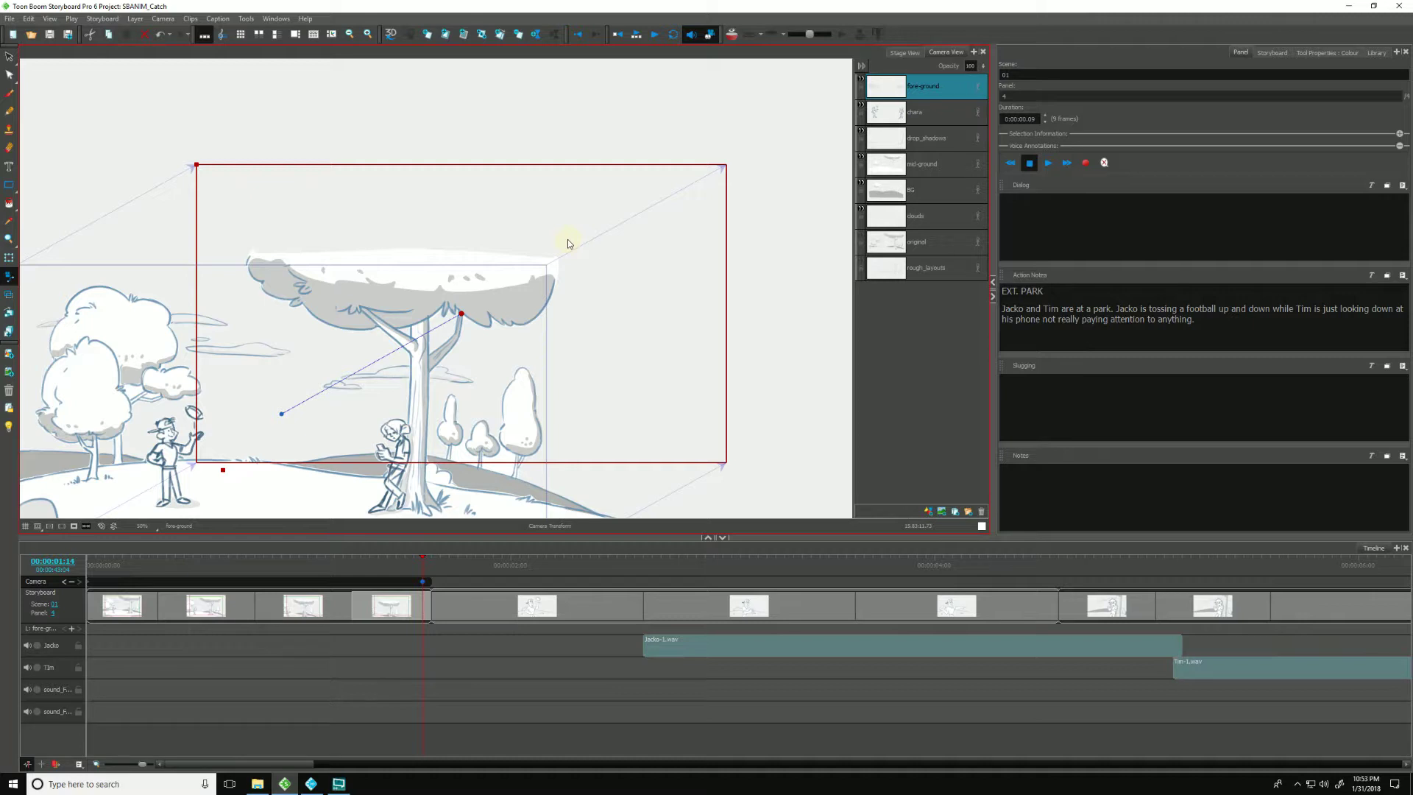
pyautogui.hotkey('ctrl', 'z')
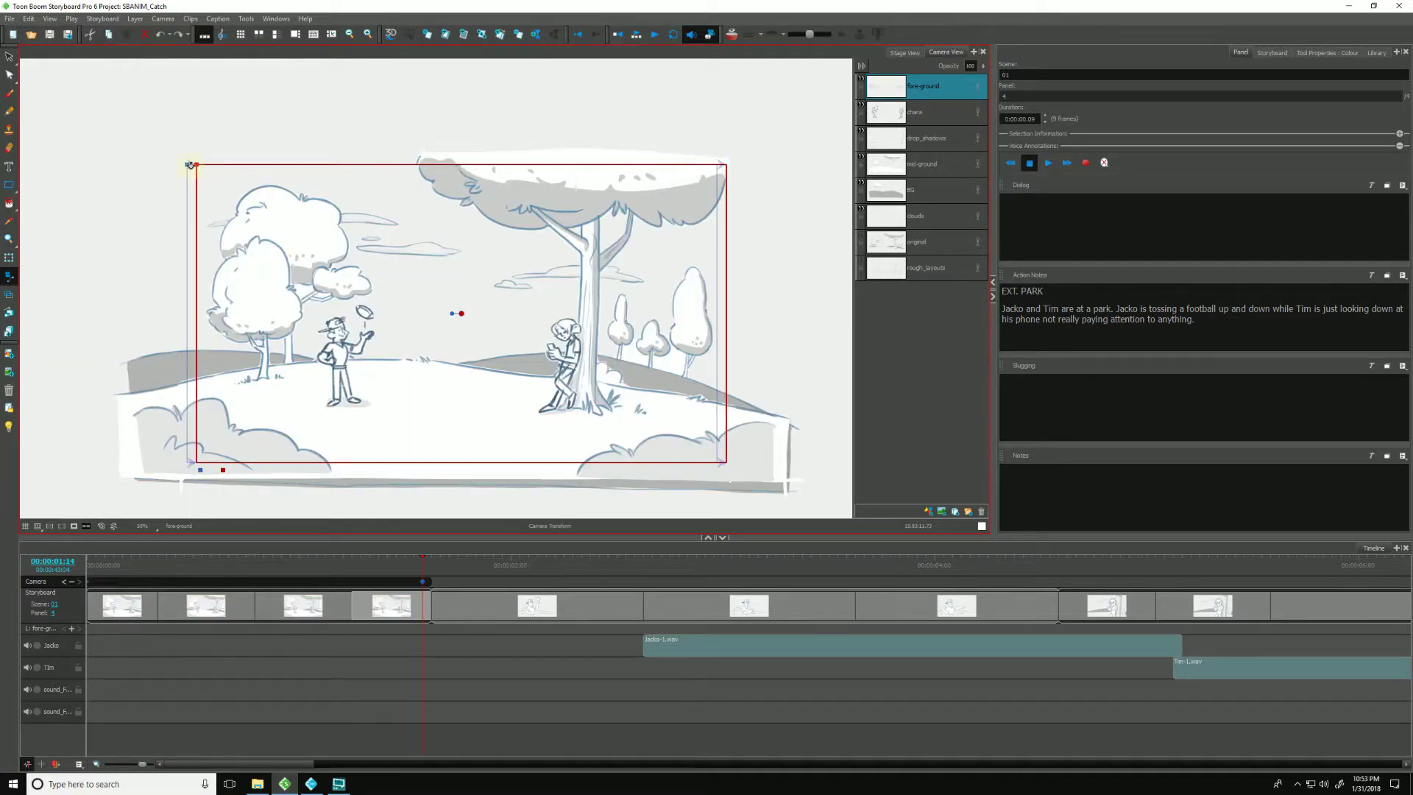
pyautogui.moveTo(132, 444); pyautogui.dragTo(131, 438)
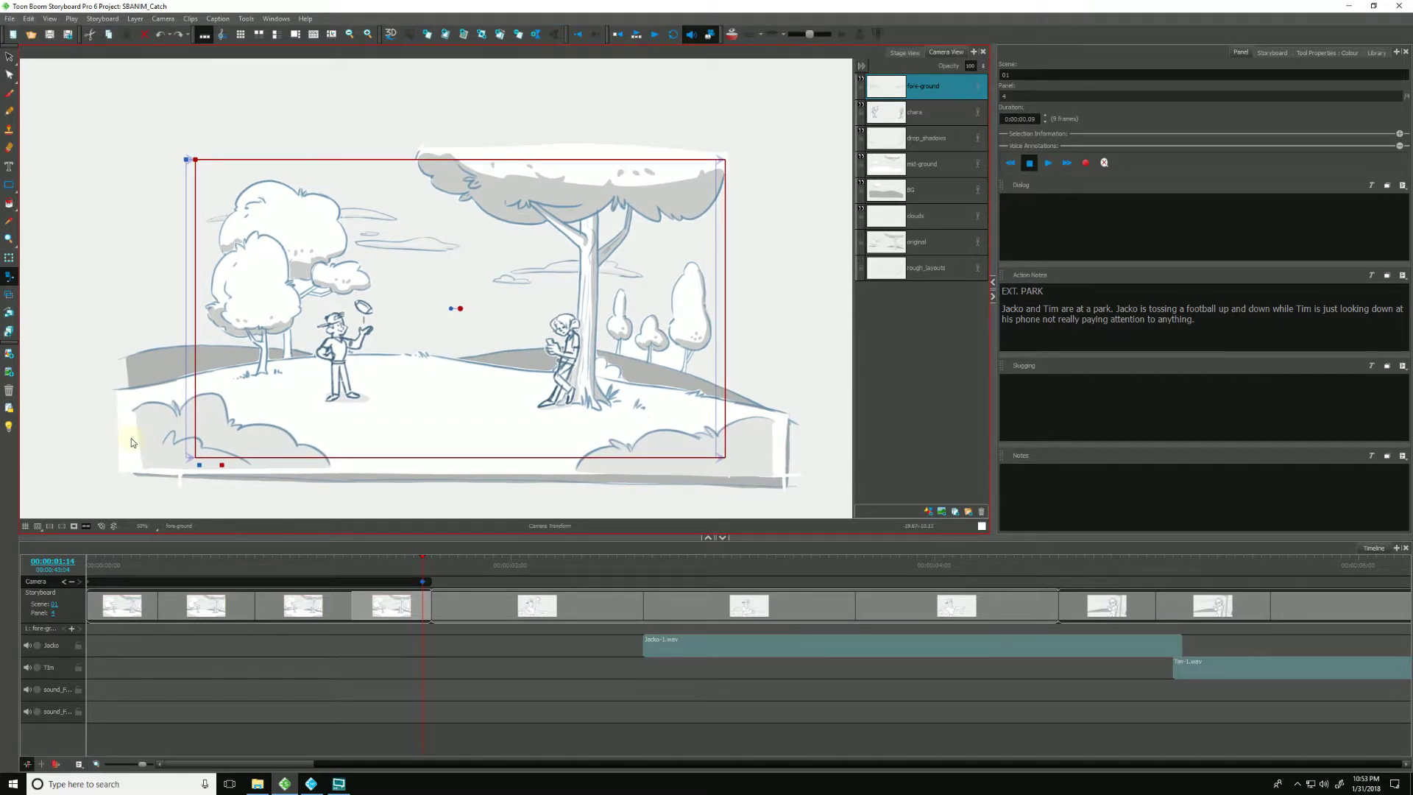
# Darken the area outside the camera frame and apply Camera > Reset Camera
pyautogui.click(74, 527)
pyautogui.click(74, 527)
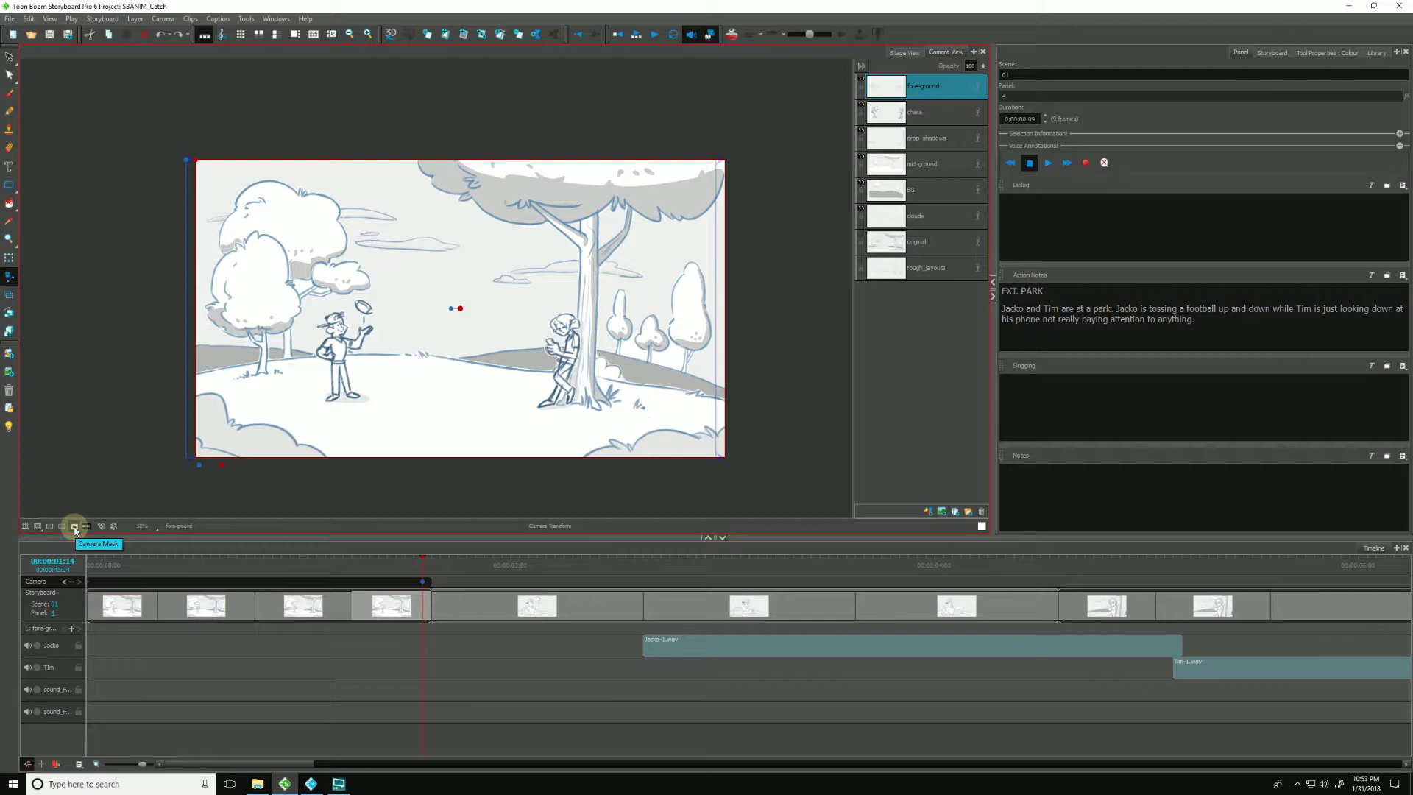
pyautogui.click(427, 571)
pyautogui.click(425, 586)
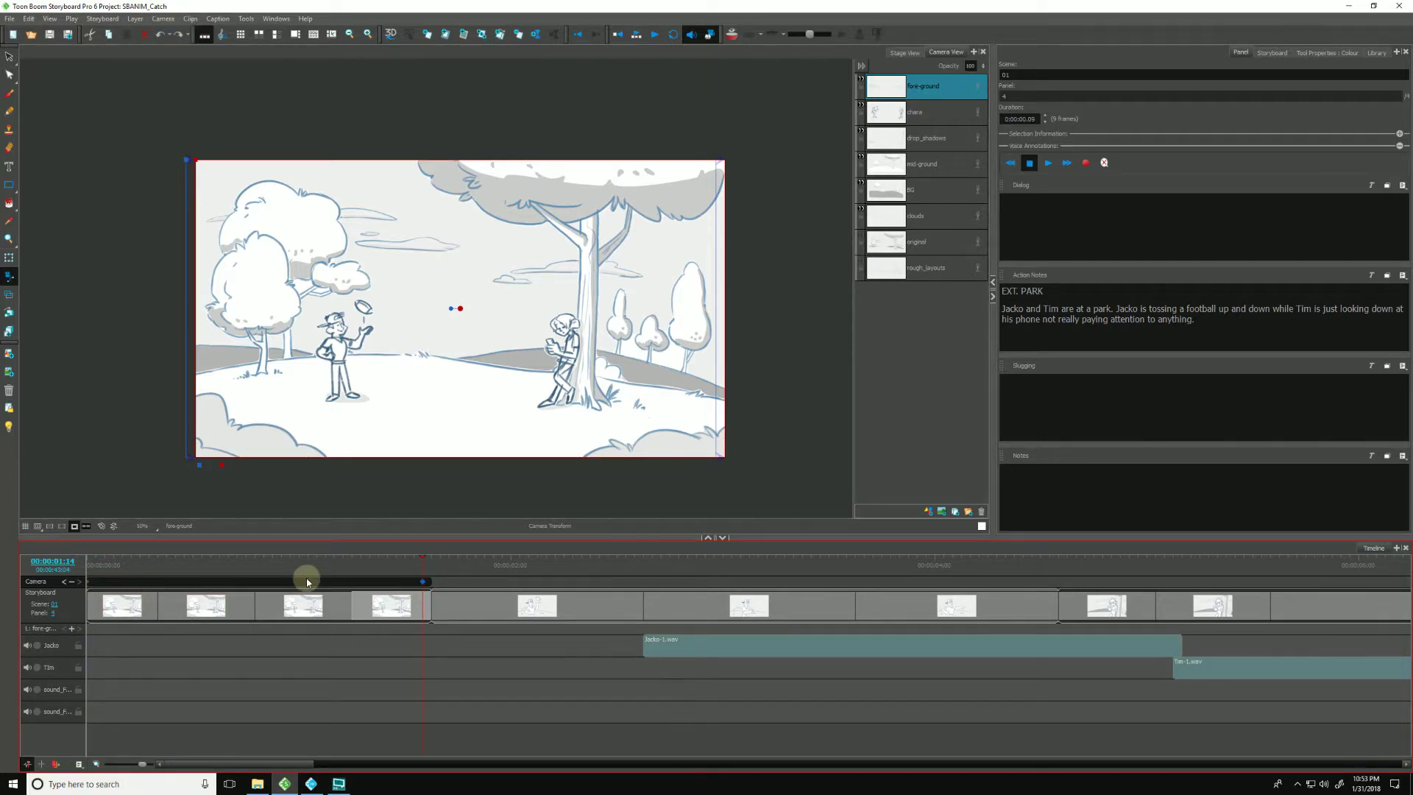
pyautogui.click(163, 20)
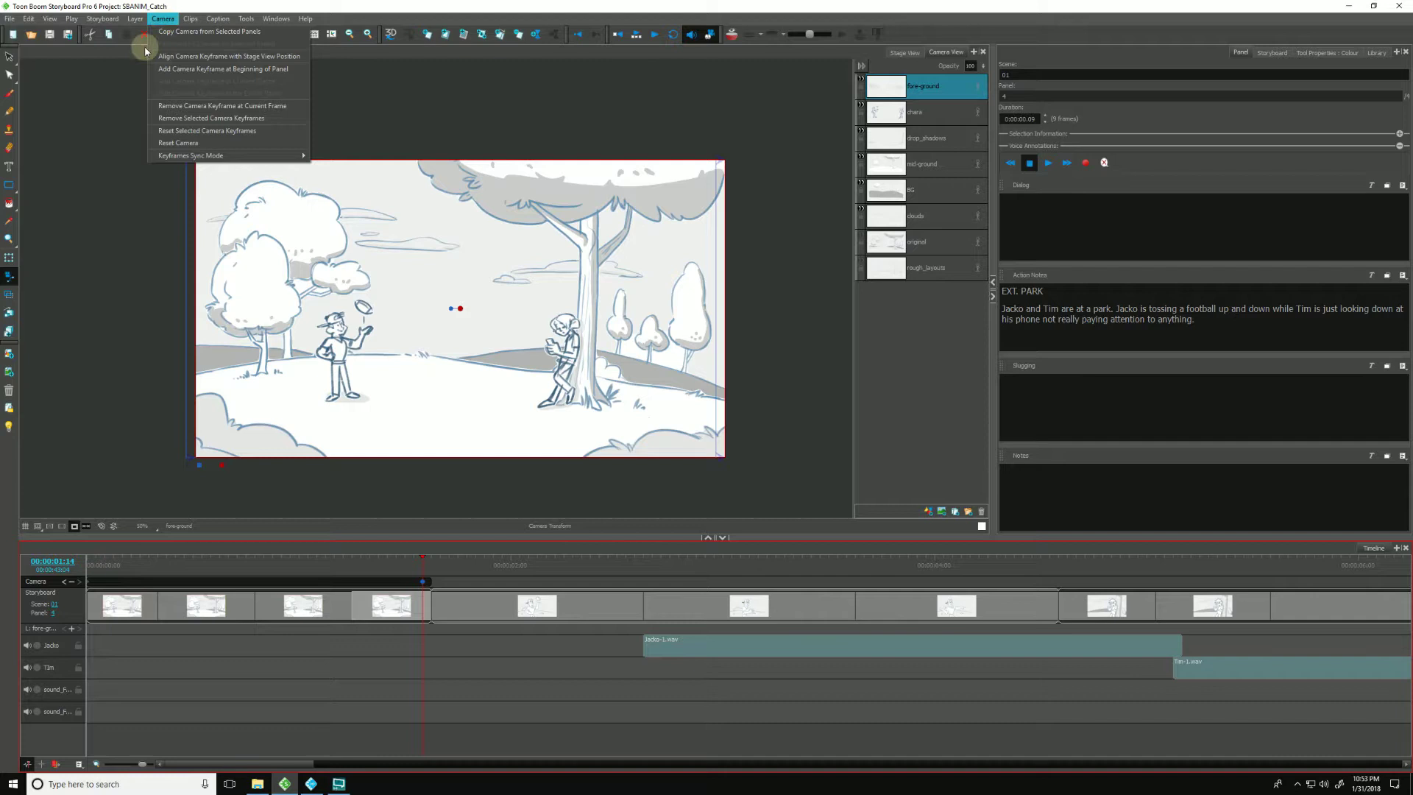
pyautogui.click(163, 144)
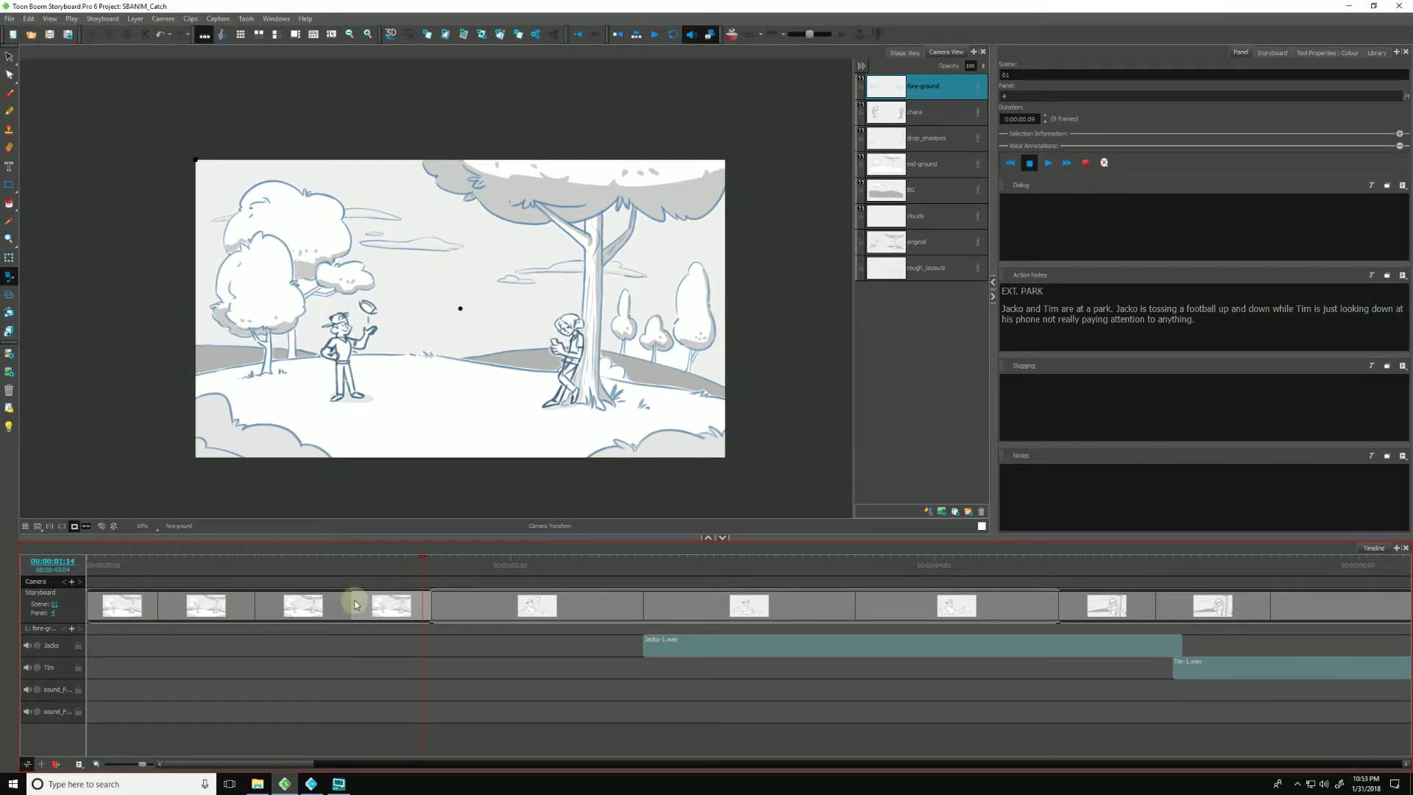
# Undo Reset Camera, try Reset Selected Camera Keyframes on panel 4's keyframe, then undo it
pyautogui.hotkey('ctrl', 'z')
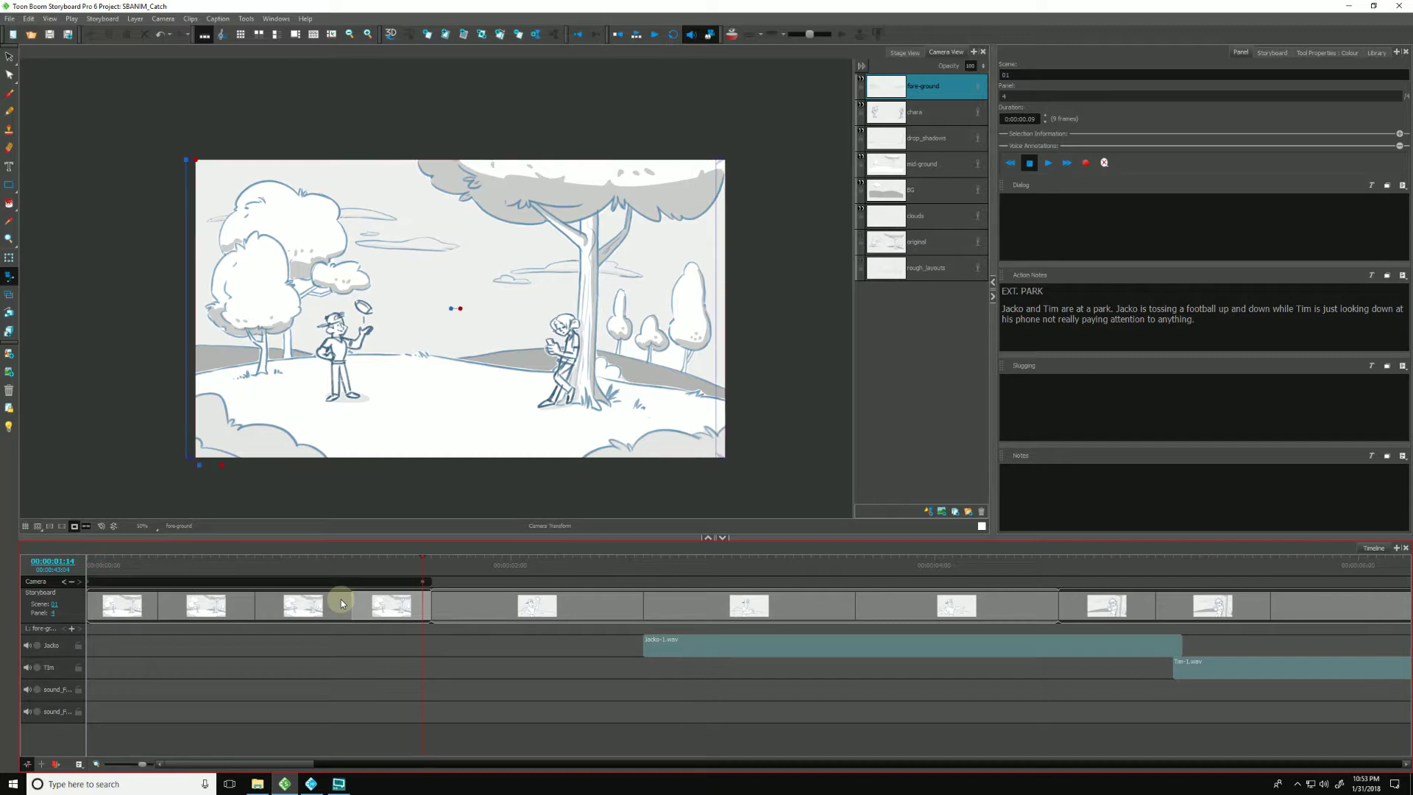
pyautogui.click(423, 584)
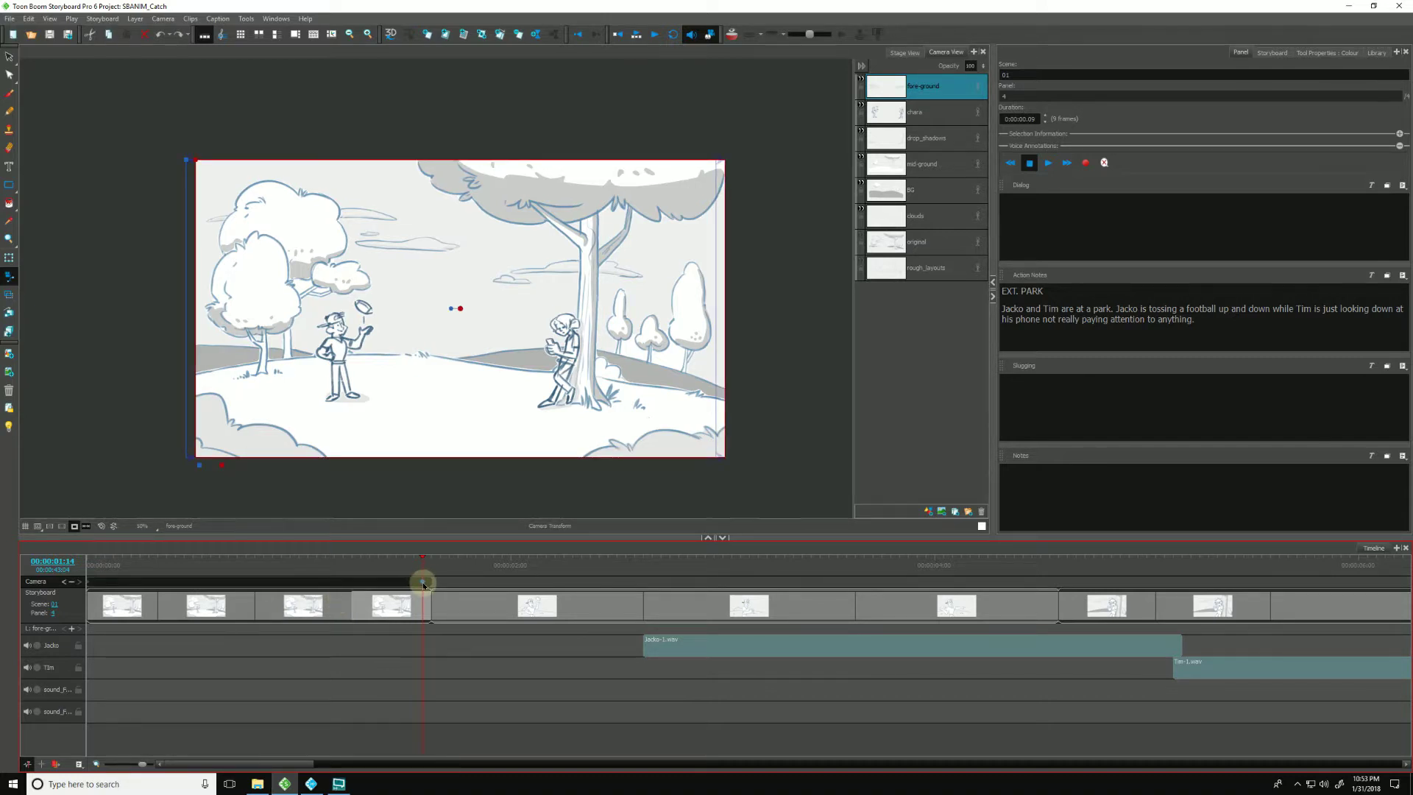
pyautogui.click(164, 21)
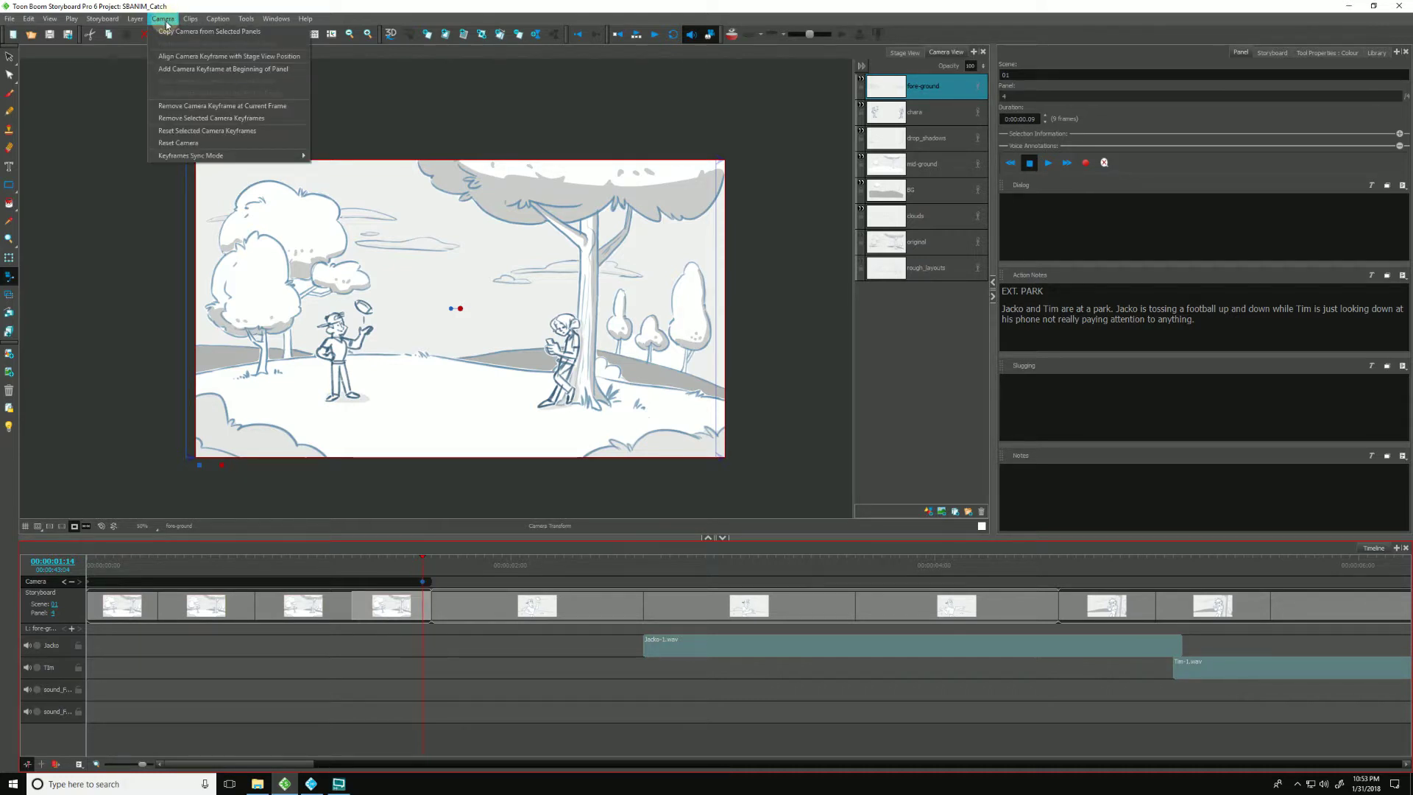
pyautogui.click(166, 131)
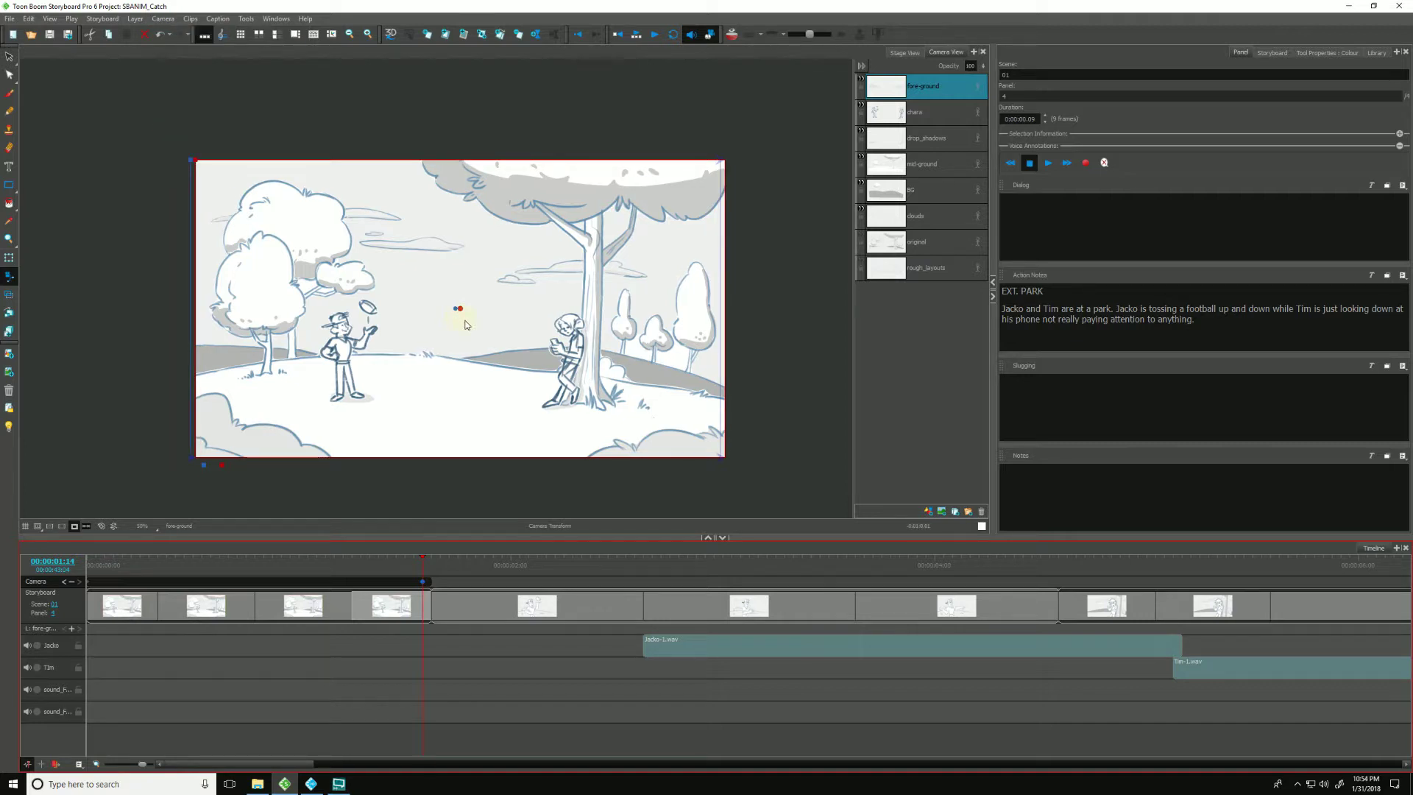
pyautogui.hotkey('ctrl', 'z')
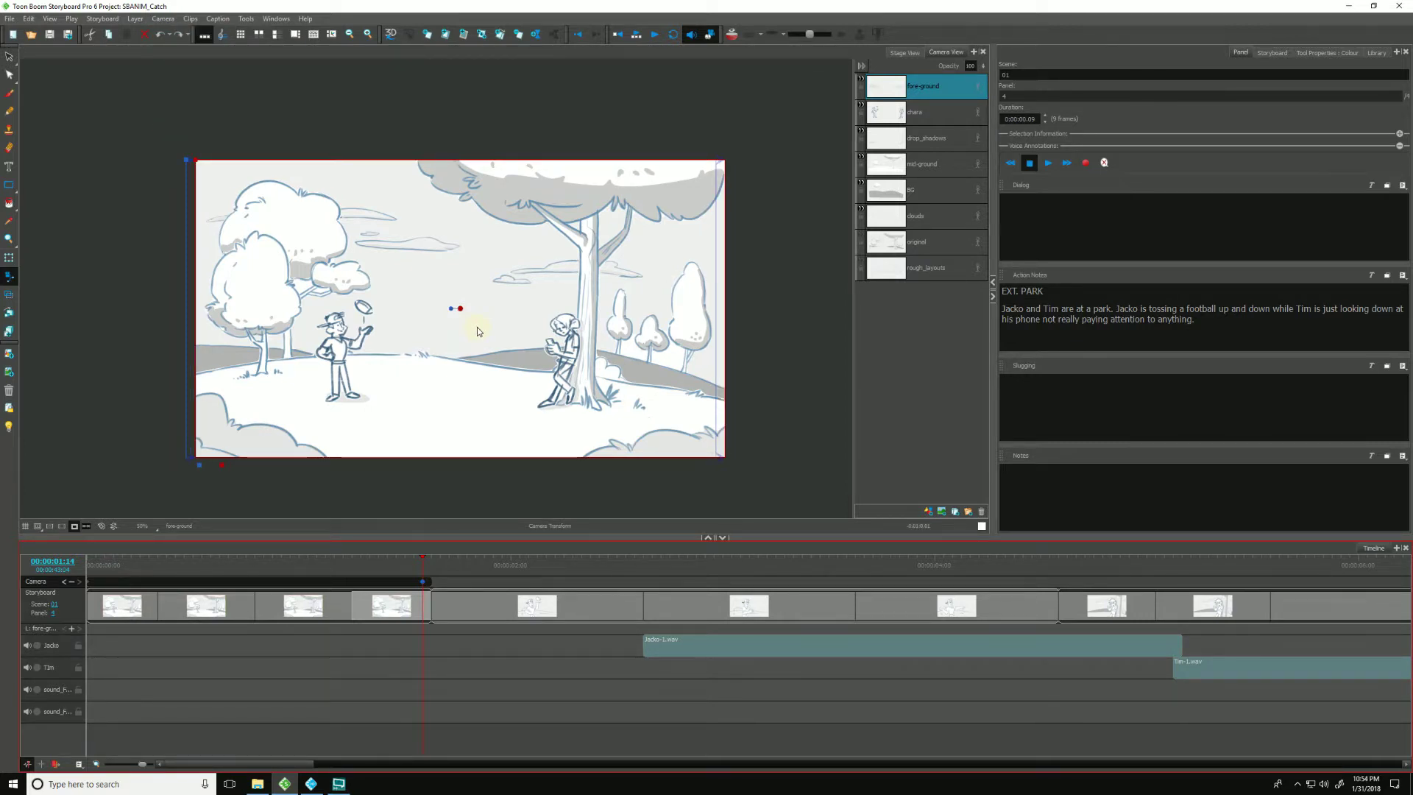
# Play the scene from the beginning and stop at panel 4
pyautogui.click(101, 568)
pyautogui.press('Return')
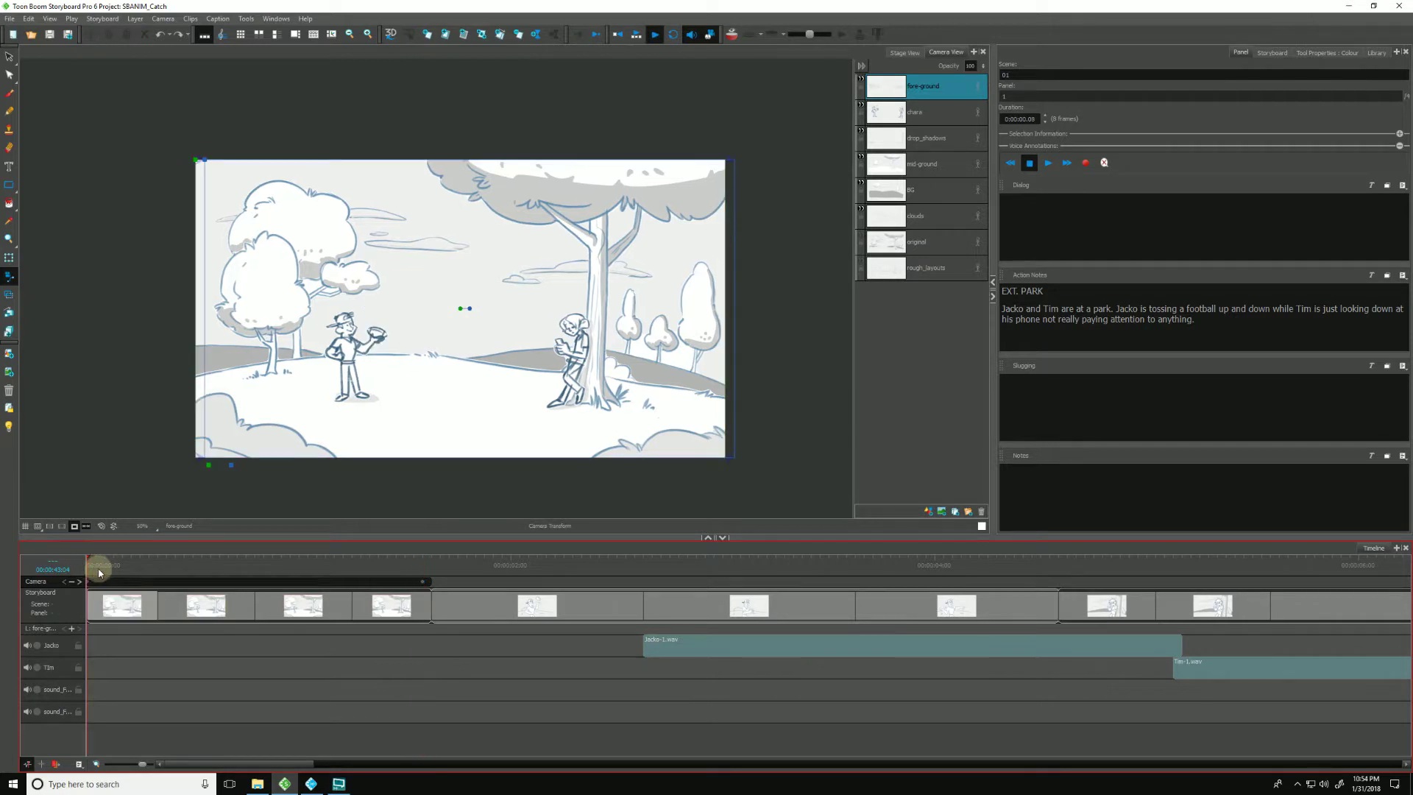
pyautogui.click(379, 563)
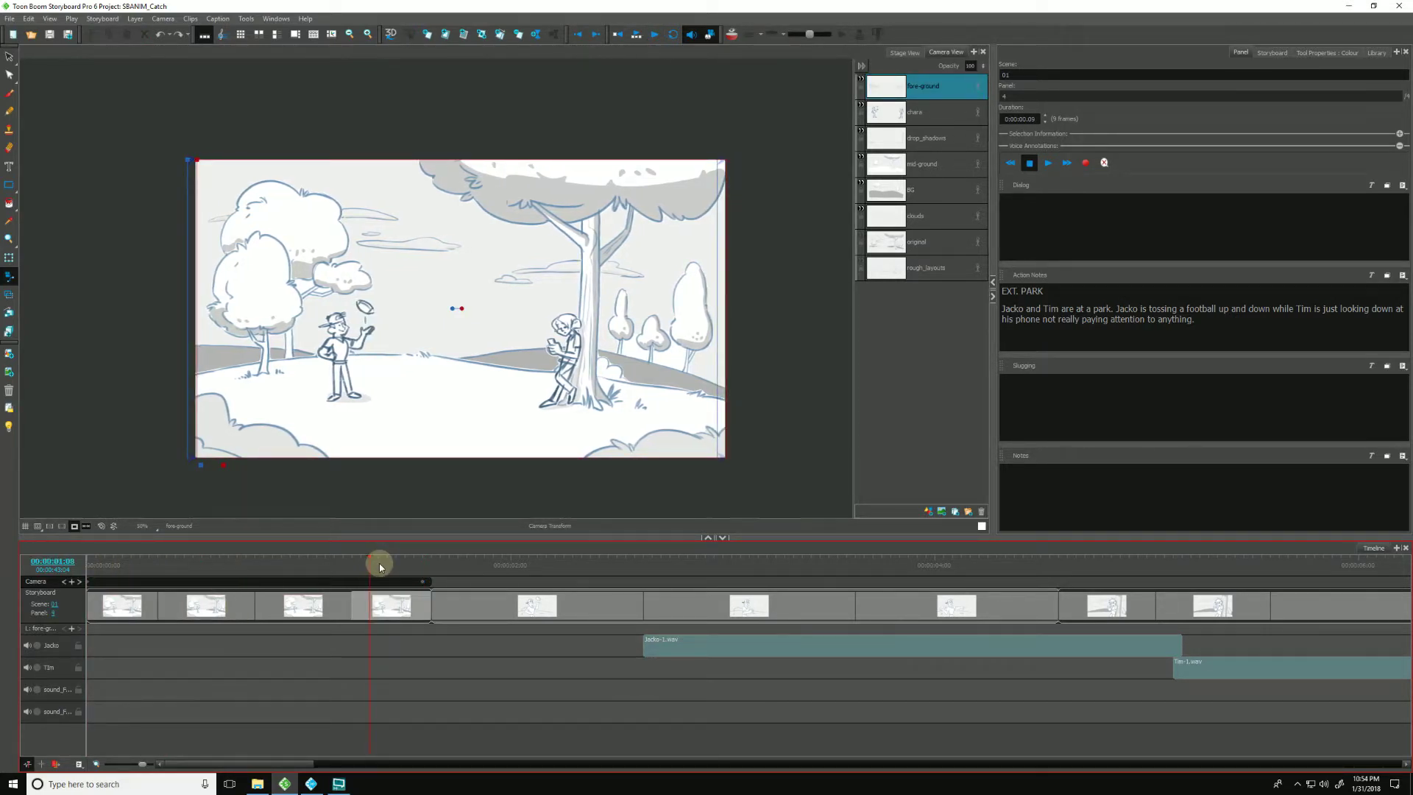
# Drag the start keyframe earlier into panel 2 and the end keyframe to about 01:13
pyautogui.moveTo(423, 584); pyautogui.dragTo(241, 583)
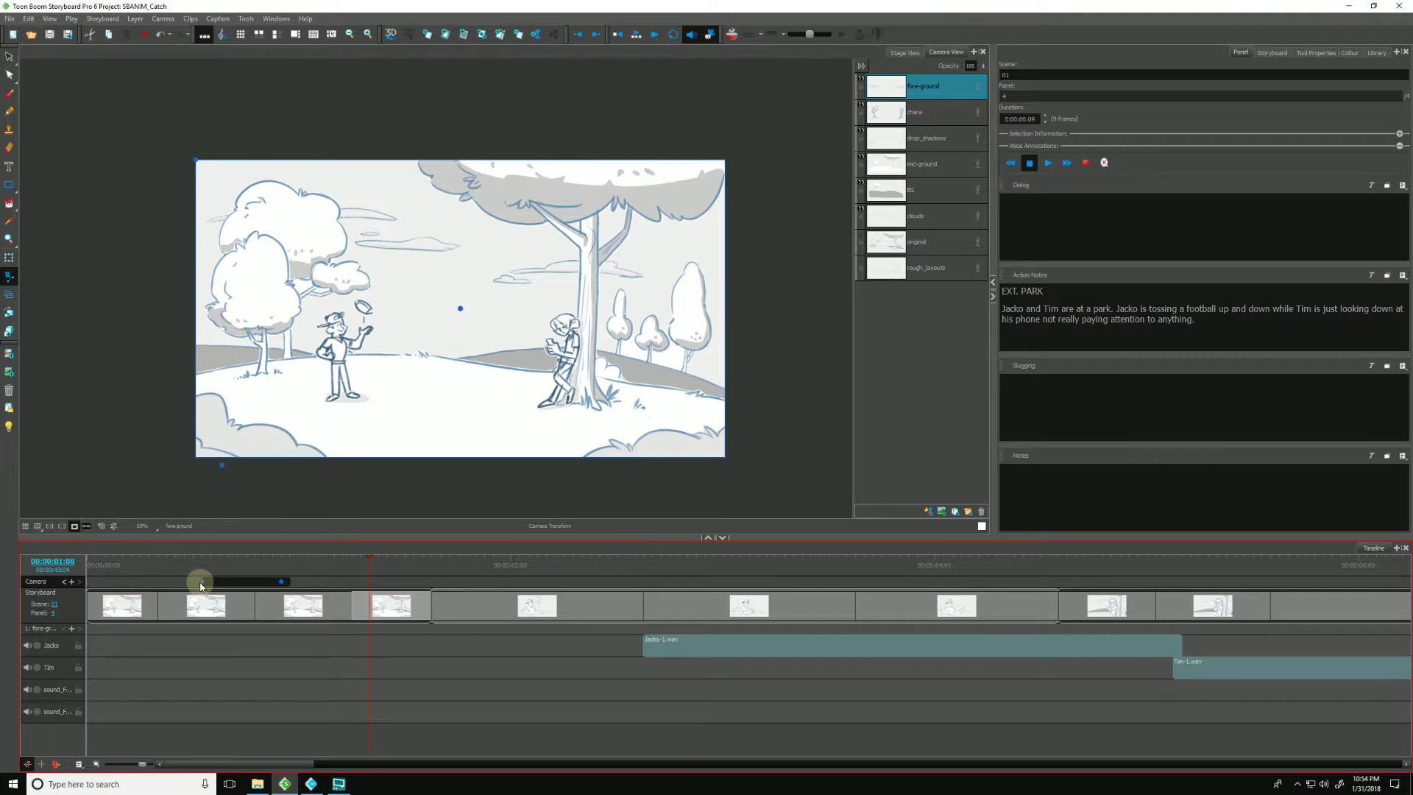
pyautogui.click(201, 580)
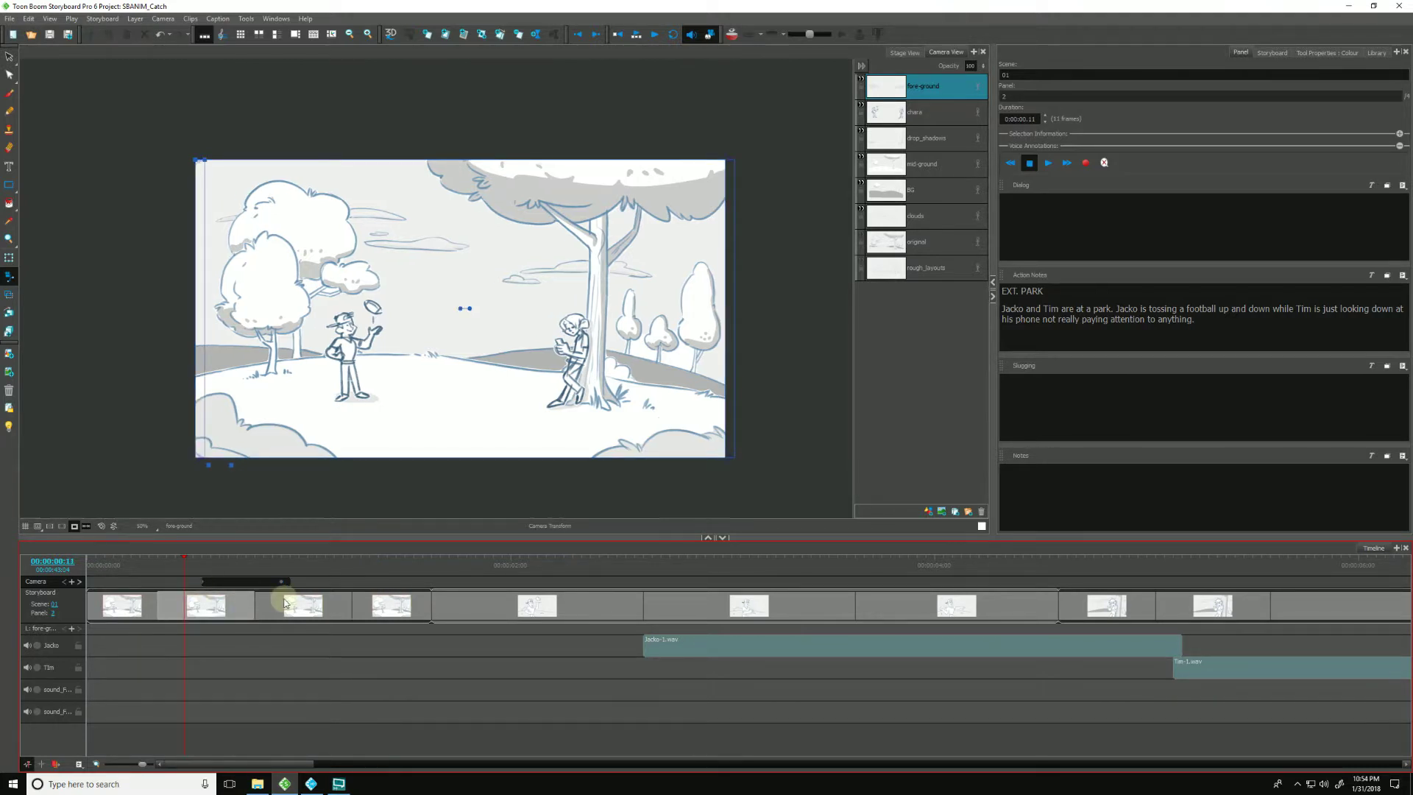
pyautogui.moveTo(205, 584); pyautogui.dragTo(88, 581)
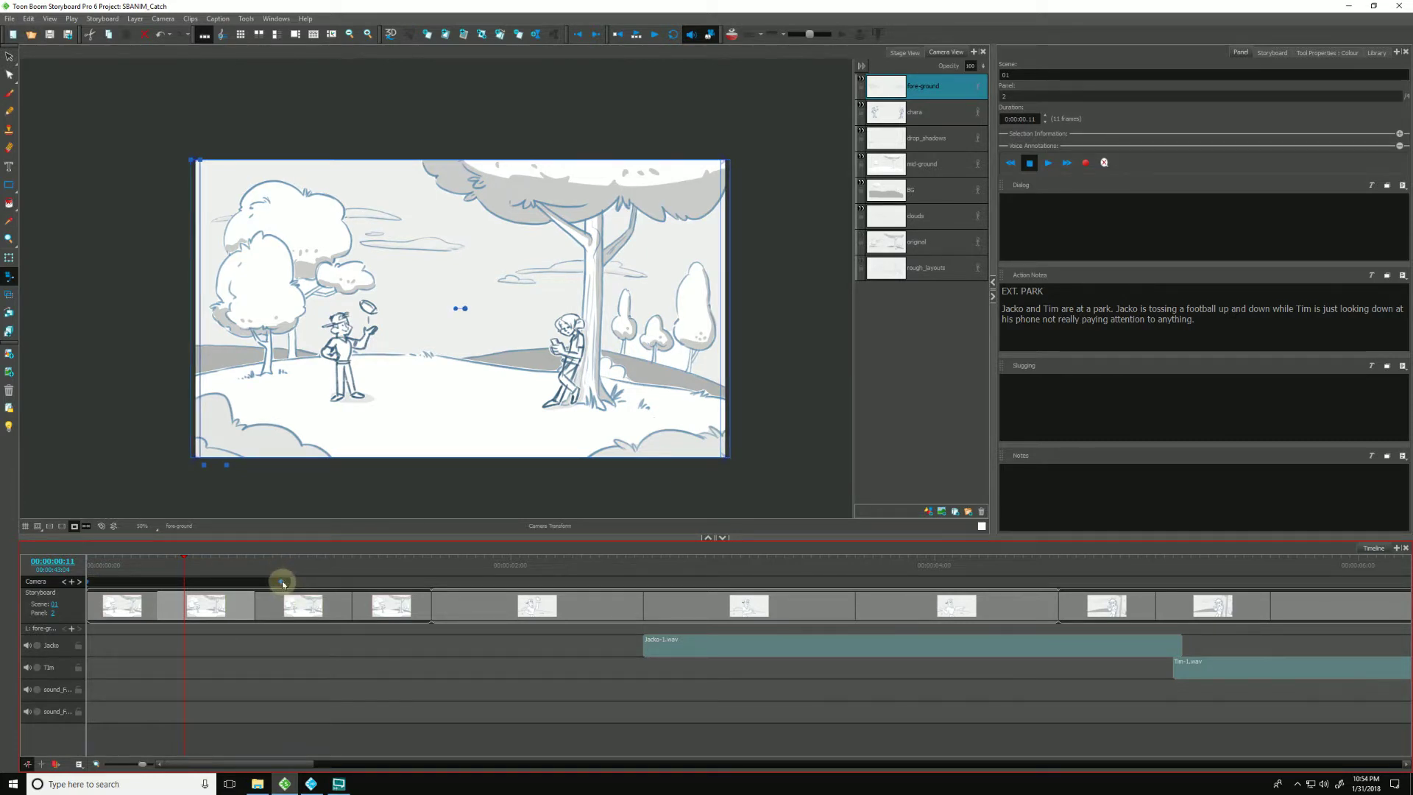
pyautogui.moveTo(285, 584); pyautogui.dragTo(512, 599)
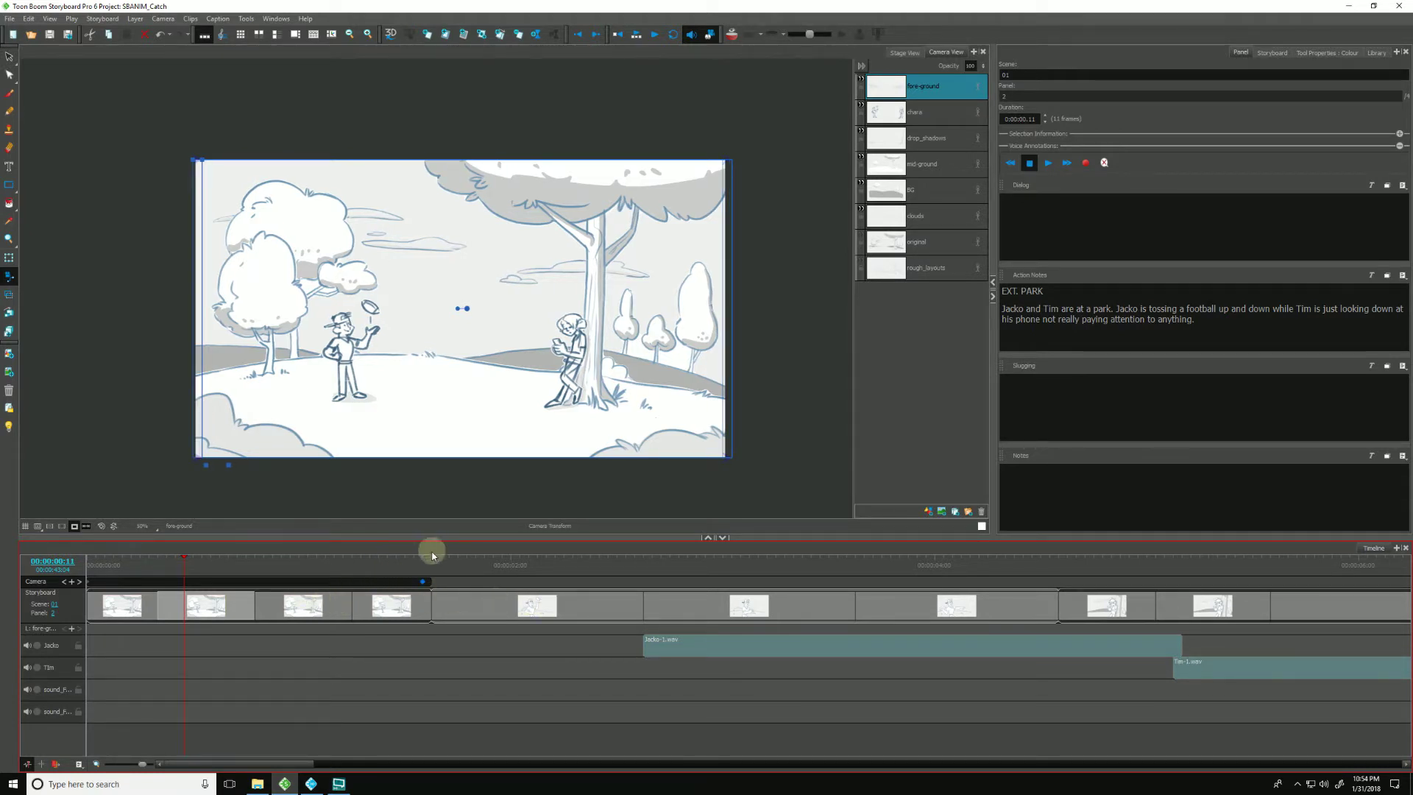
pyautogui.moveTo(424, 582); pyautogui.dragTo(335, 582)
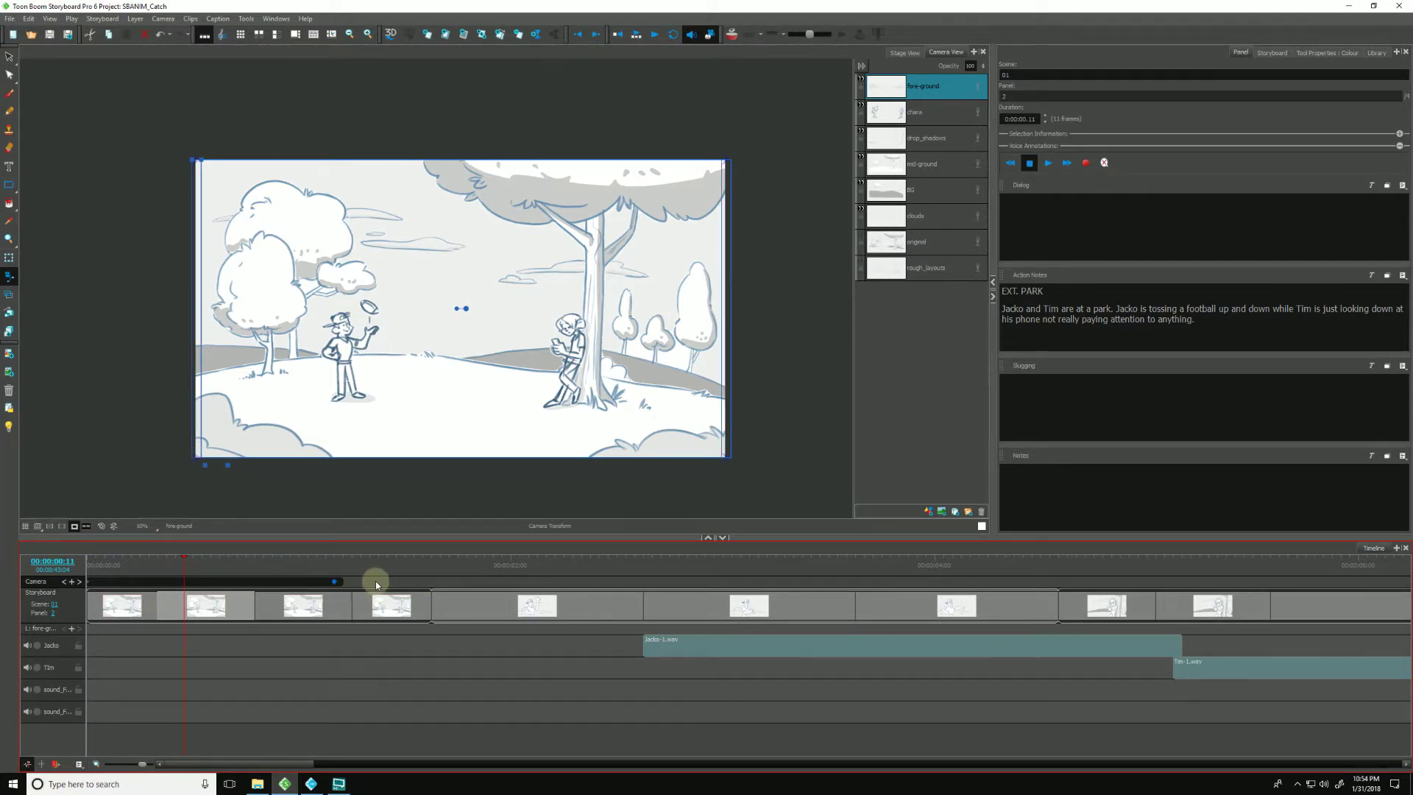
# Jump to panel 3 and nudge the camera keyframe to about 01:00
pyautogui.rightClick(376, 581)
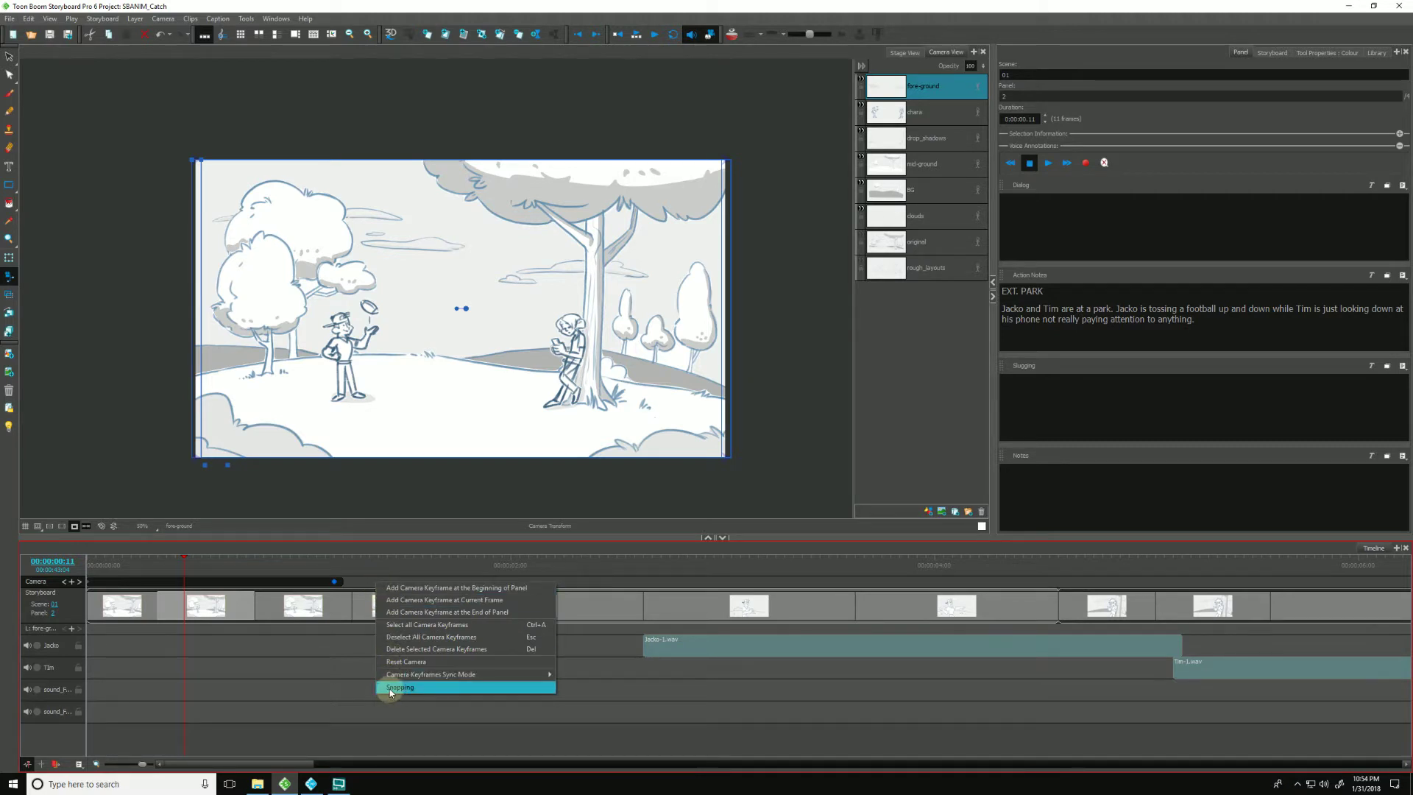
pyautogui.click(338, 564)
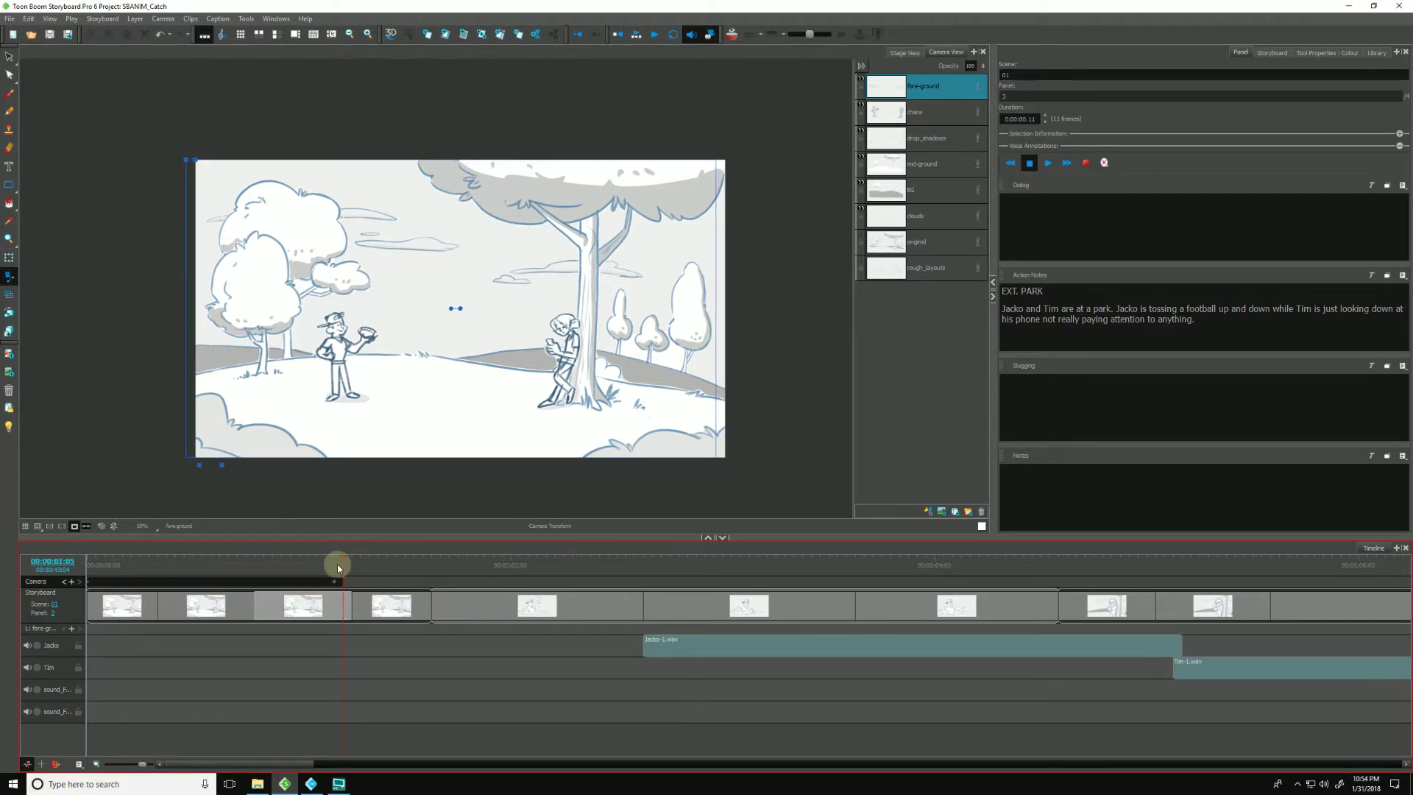
pyautogui.scroll(-5, 319, 656)
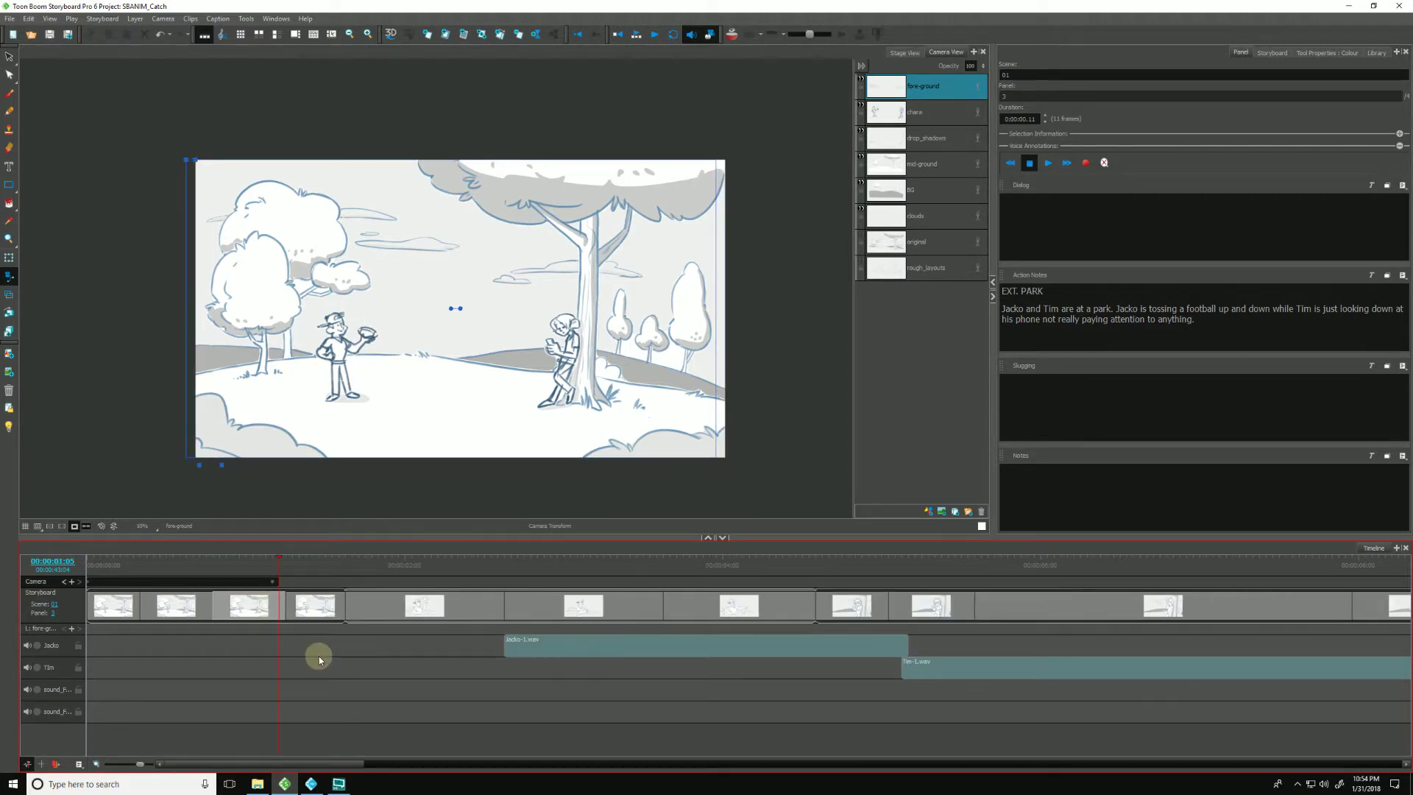
pyautogui.click(132, 583)
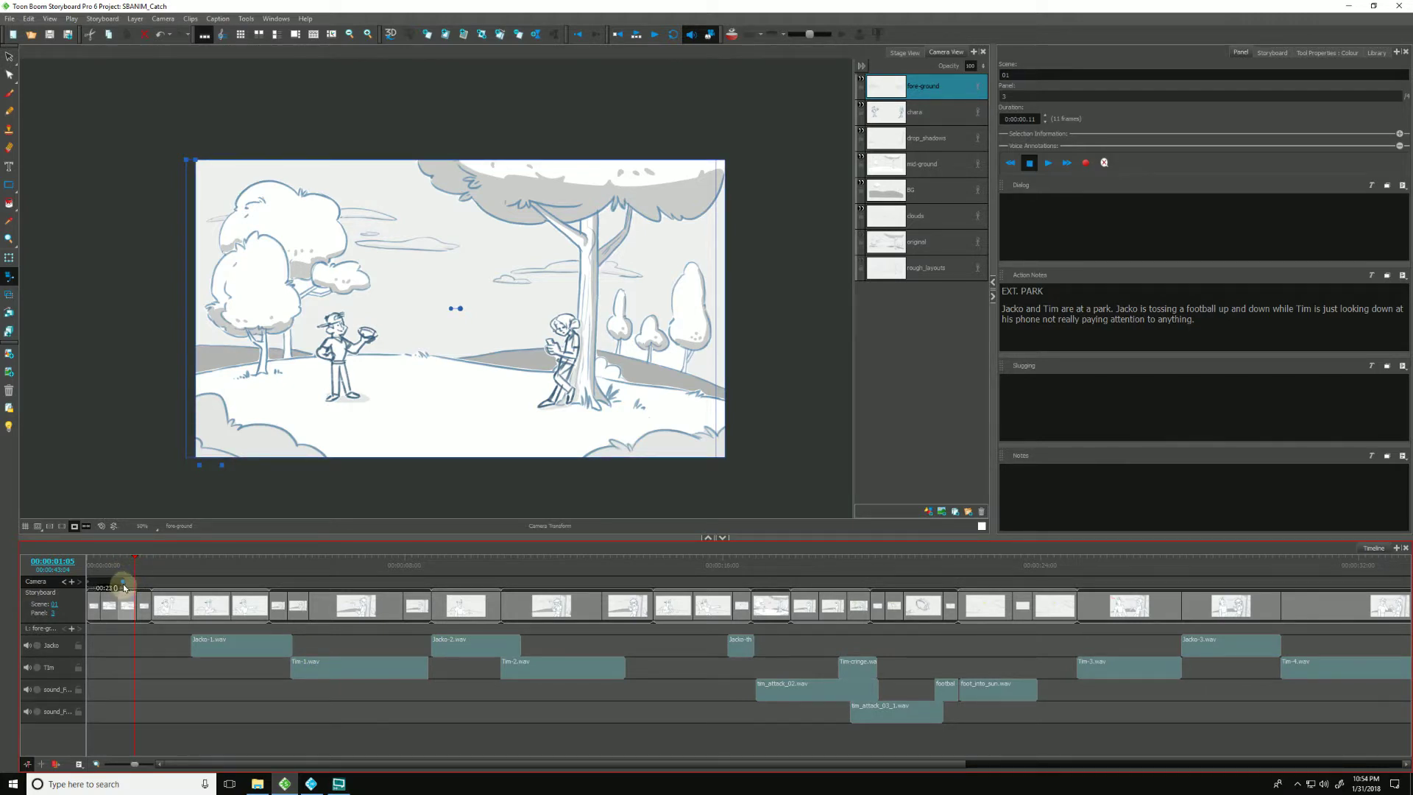
pyautogui.moveTo(117, 586); pyautogui.dragTo(128, 586)
pyautogui.rightClick(144, 586)
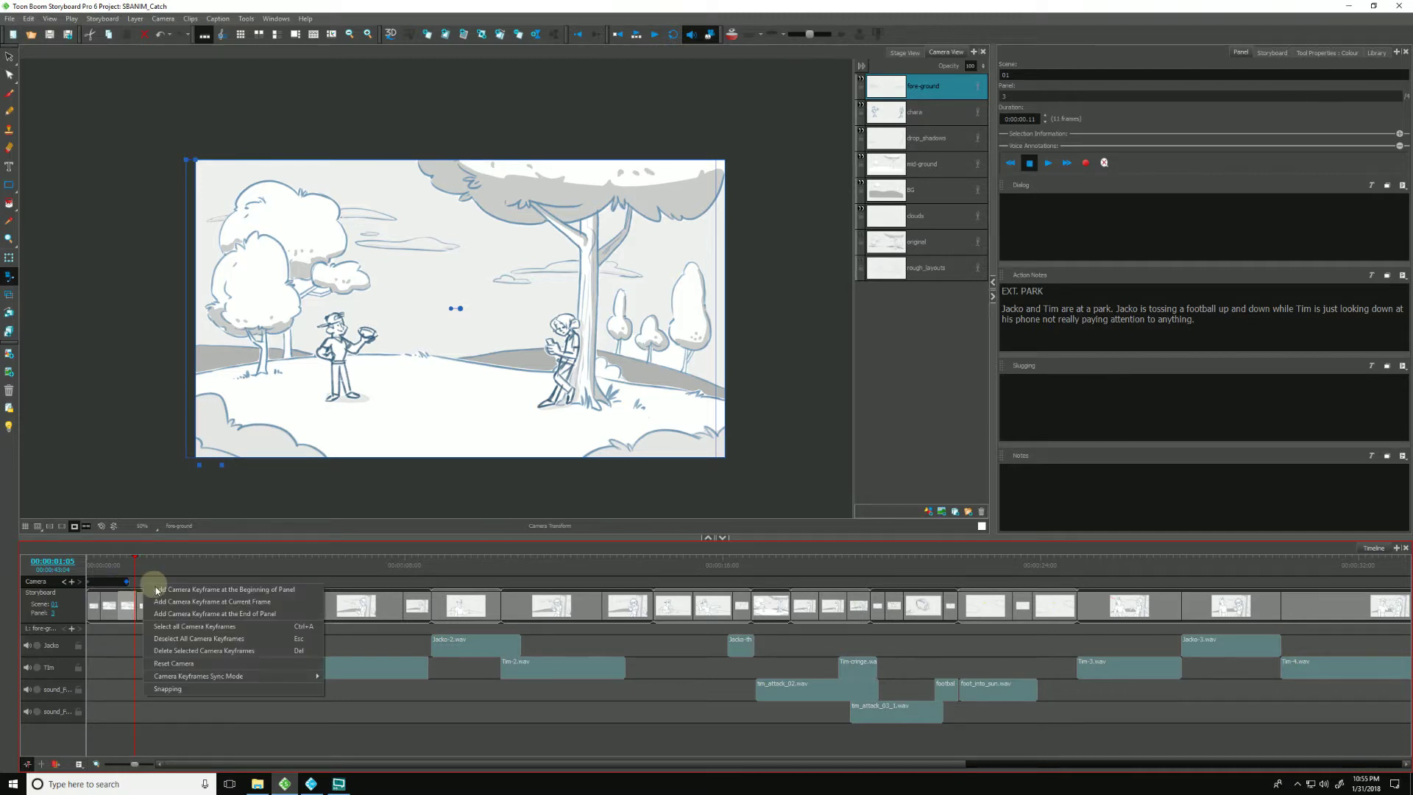
pyautogui.click(159, 681)
pyautogui.click(128, 581)
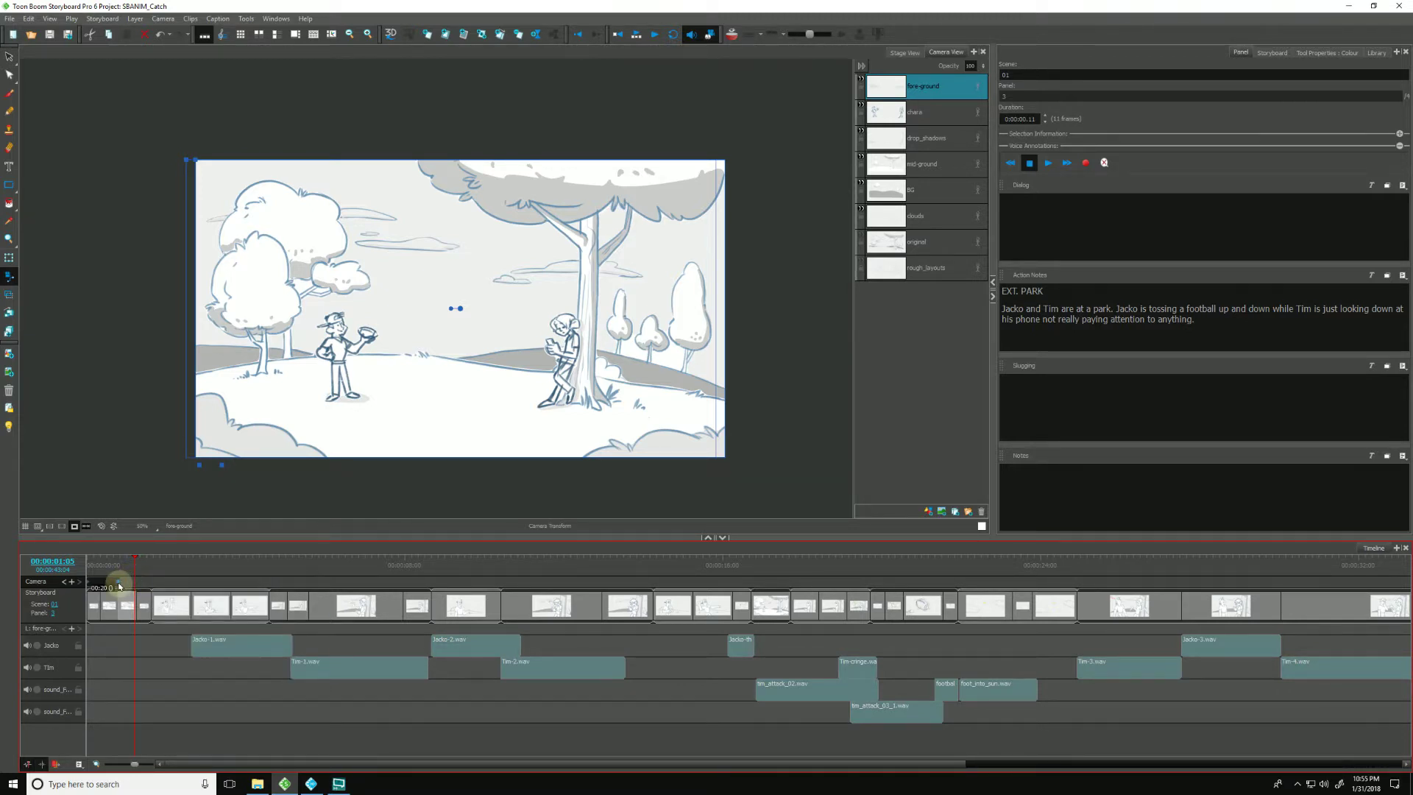
pyautogui.moveTo(119, 586); pyautogui.dragTo(122, 588)
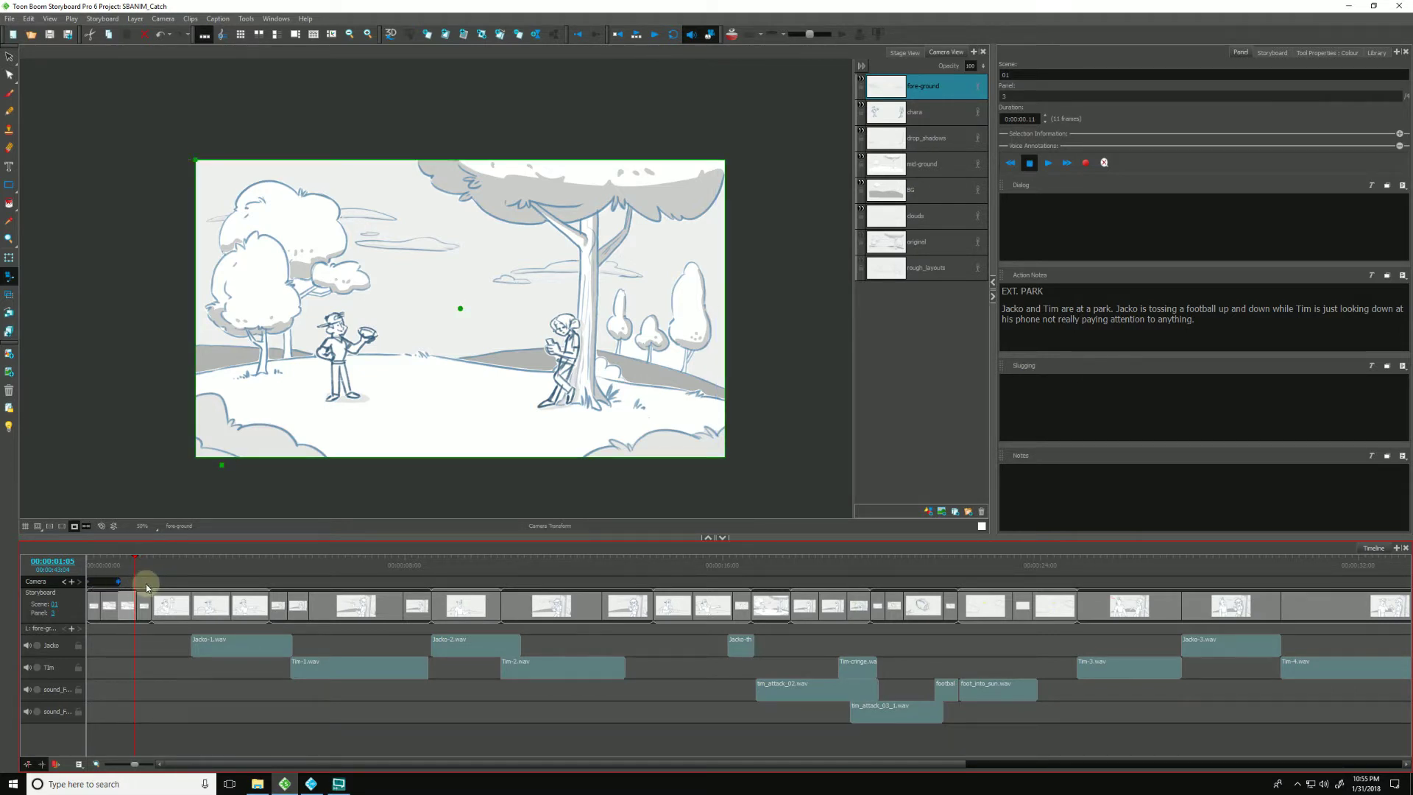
# Toggle keyframe Snapping and drag the camera keyframe later to 01:15
pyautogui.rightClick(143, 587)
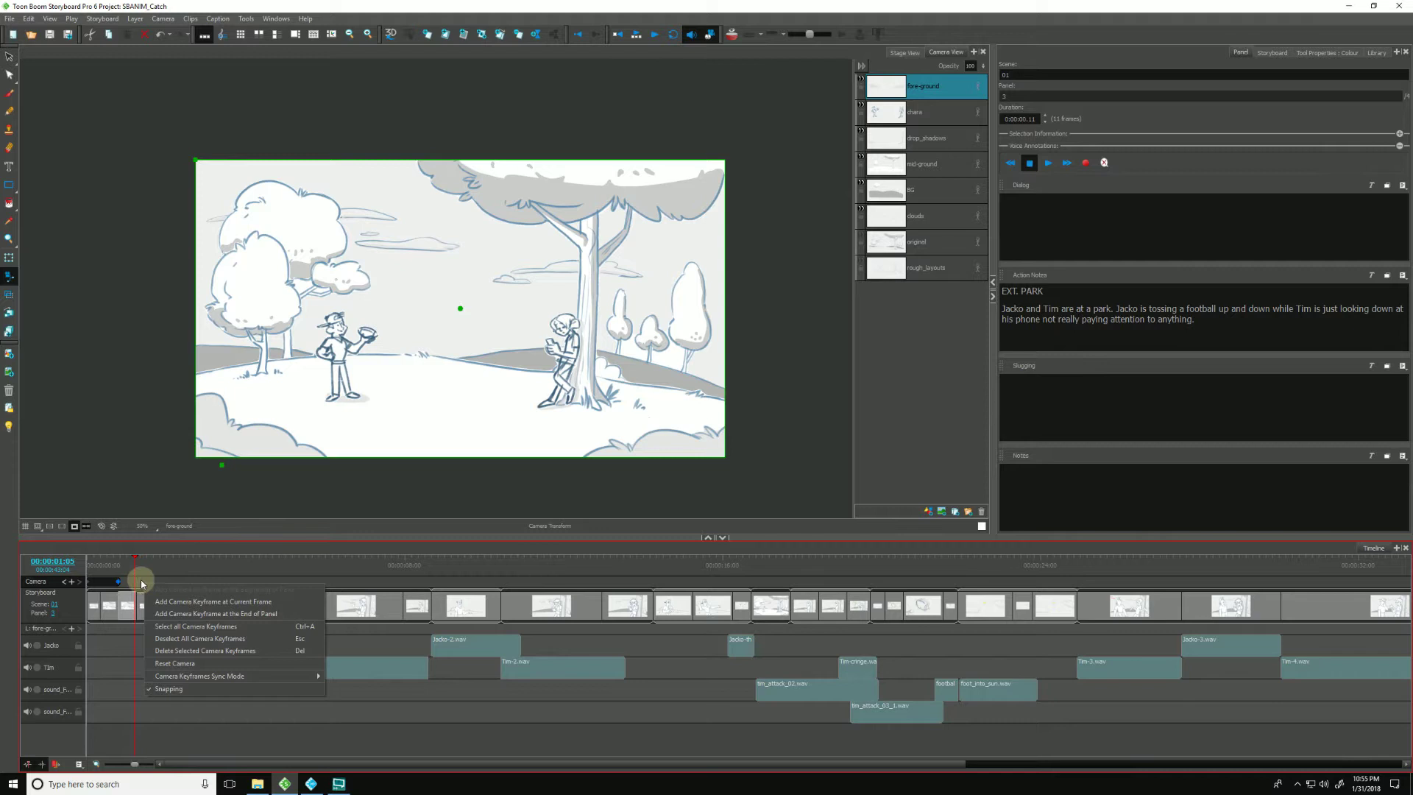
pyautogui.click(163, 690)
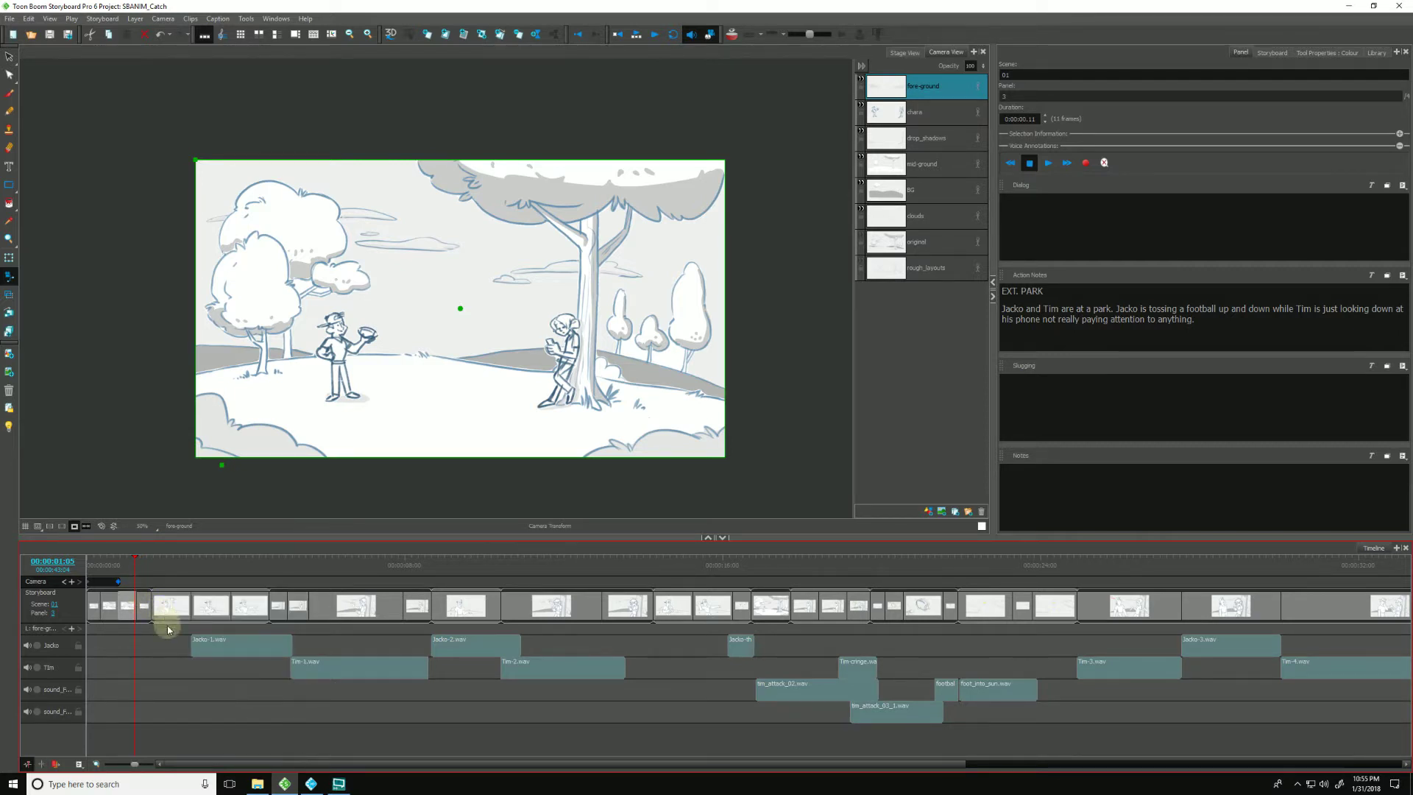
pyautogui.scroll(2, 171, 633)
pyautogui.scroll(1, 170, 633)
pyautogui.moveTo(187, 678); pyautogui.dragTo(651, 677)
pyautogui.scroll(1, 277, 651)
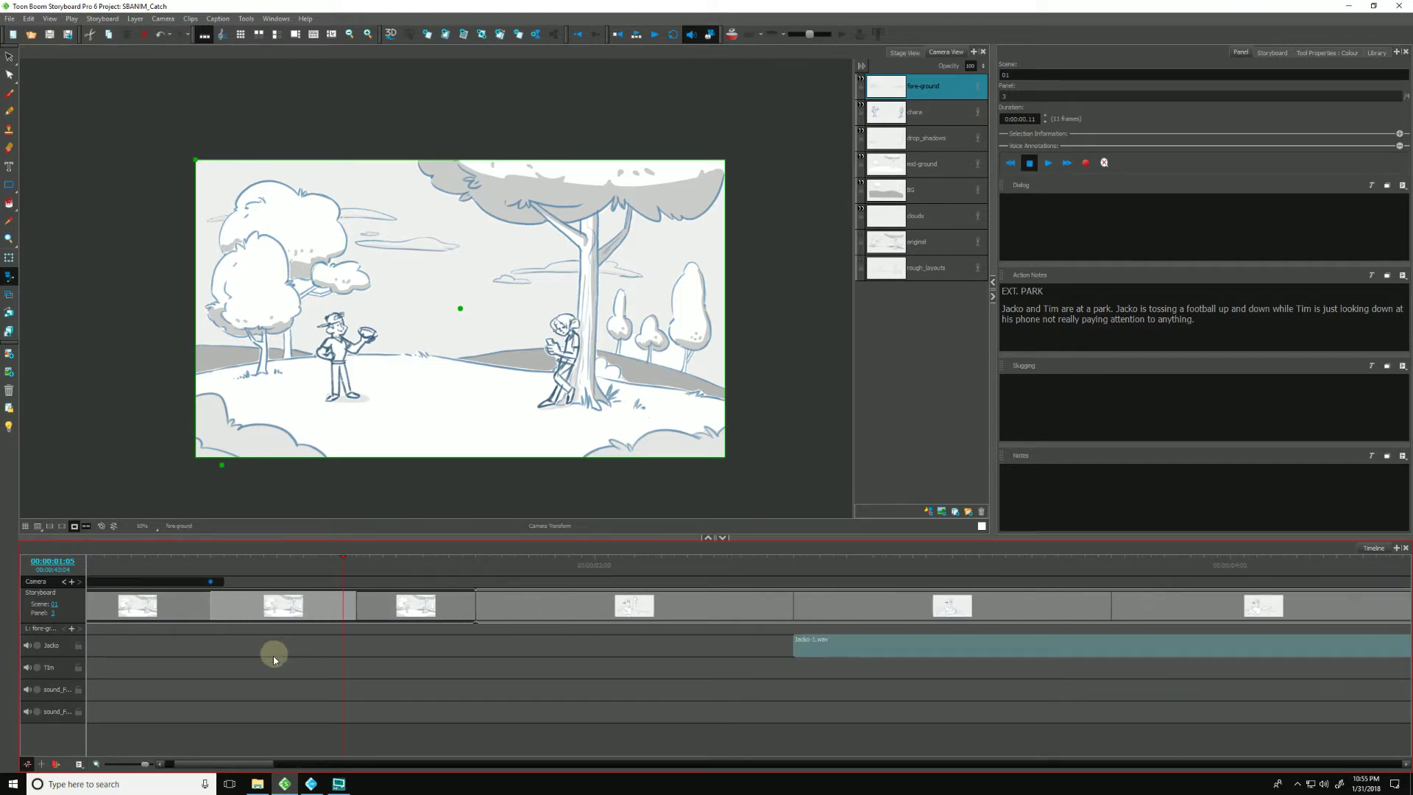
pyautogui.moveTo(280, 683); pyautogui.dragTo(436, 684)
pyautogui.moveTo(338, 580); pyautogui.dragTo(609, 587)
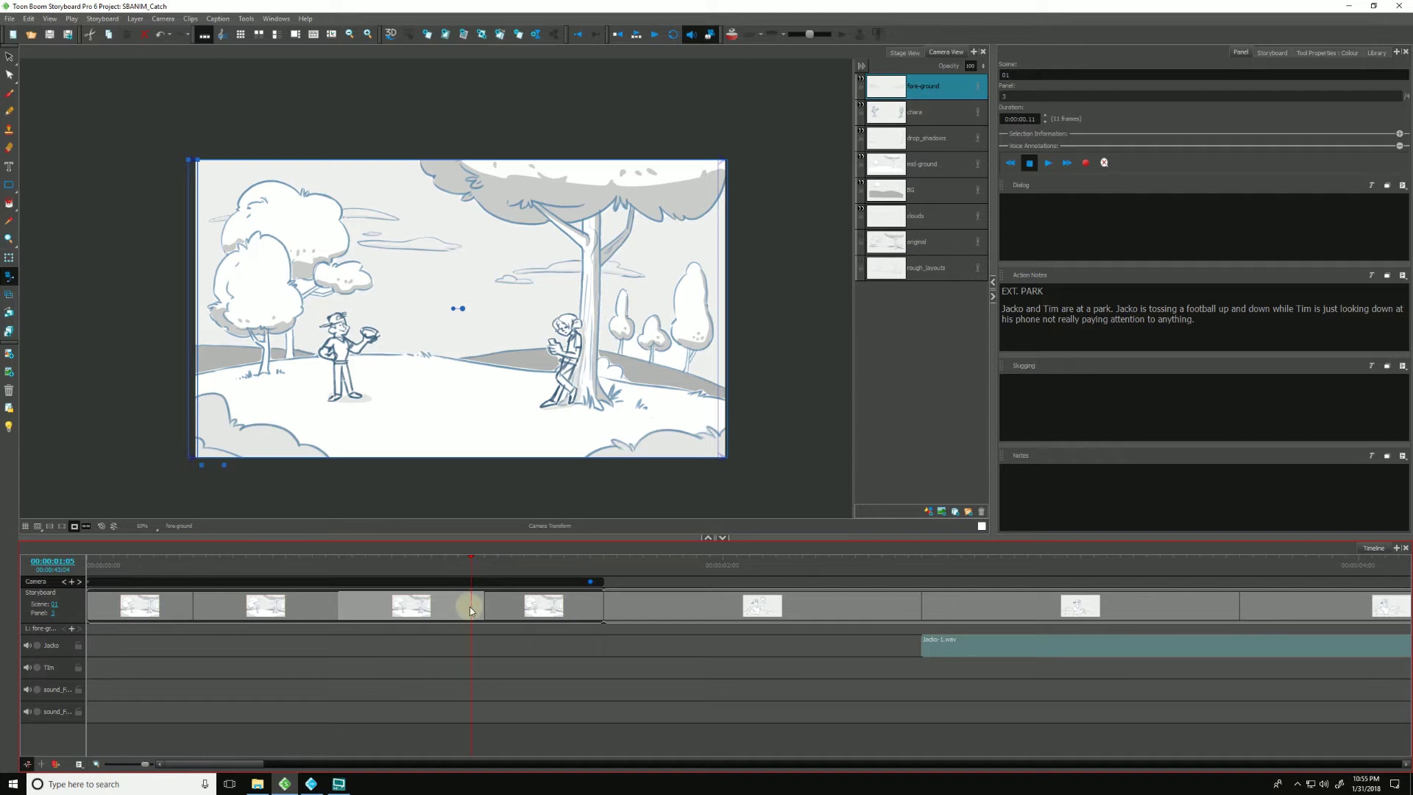
pyautogui.rightClick(626, 582)
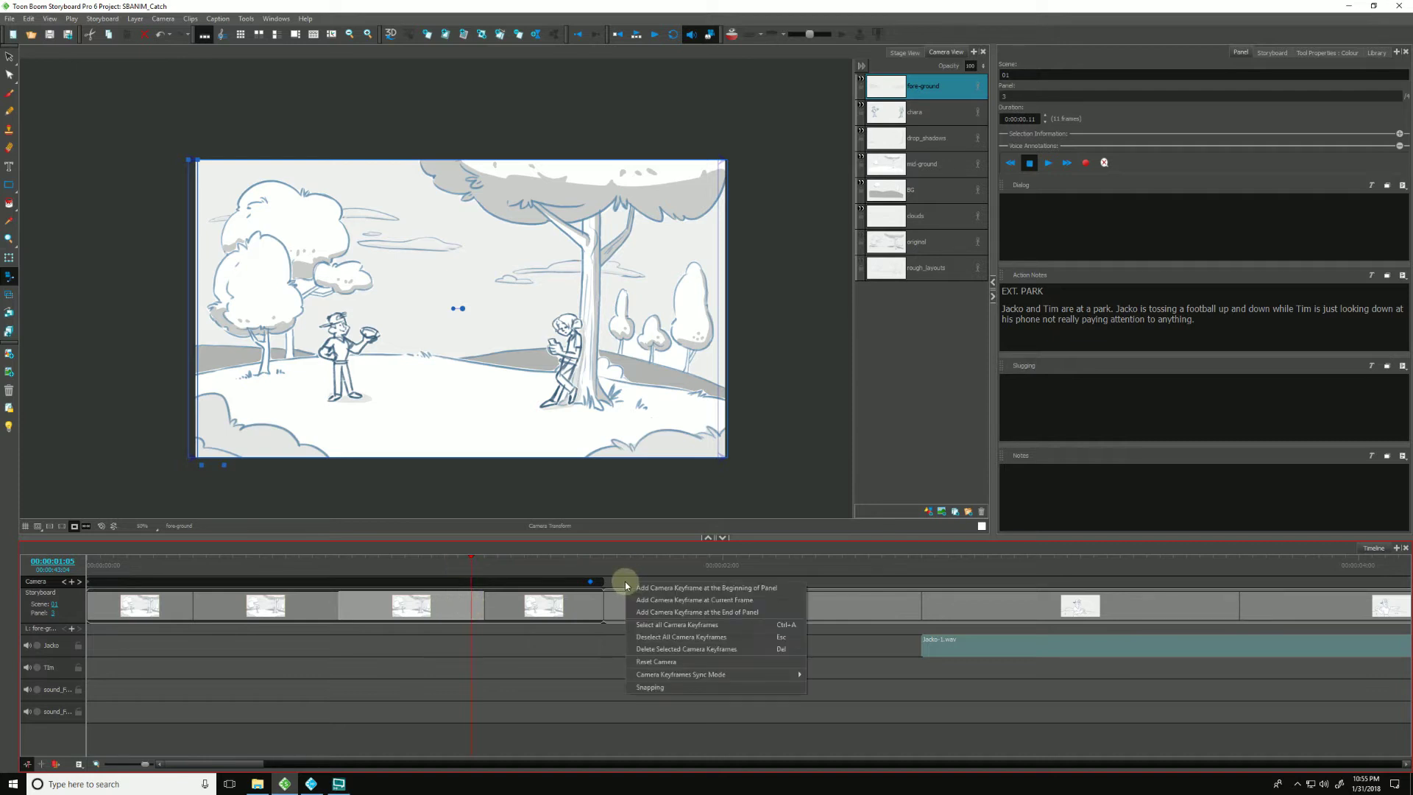
pyautogui.moveTo(651, 678)
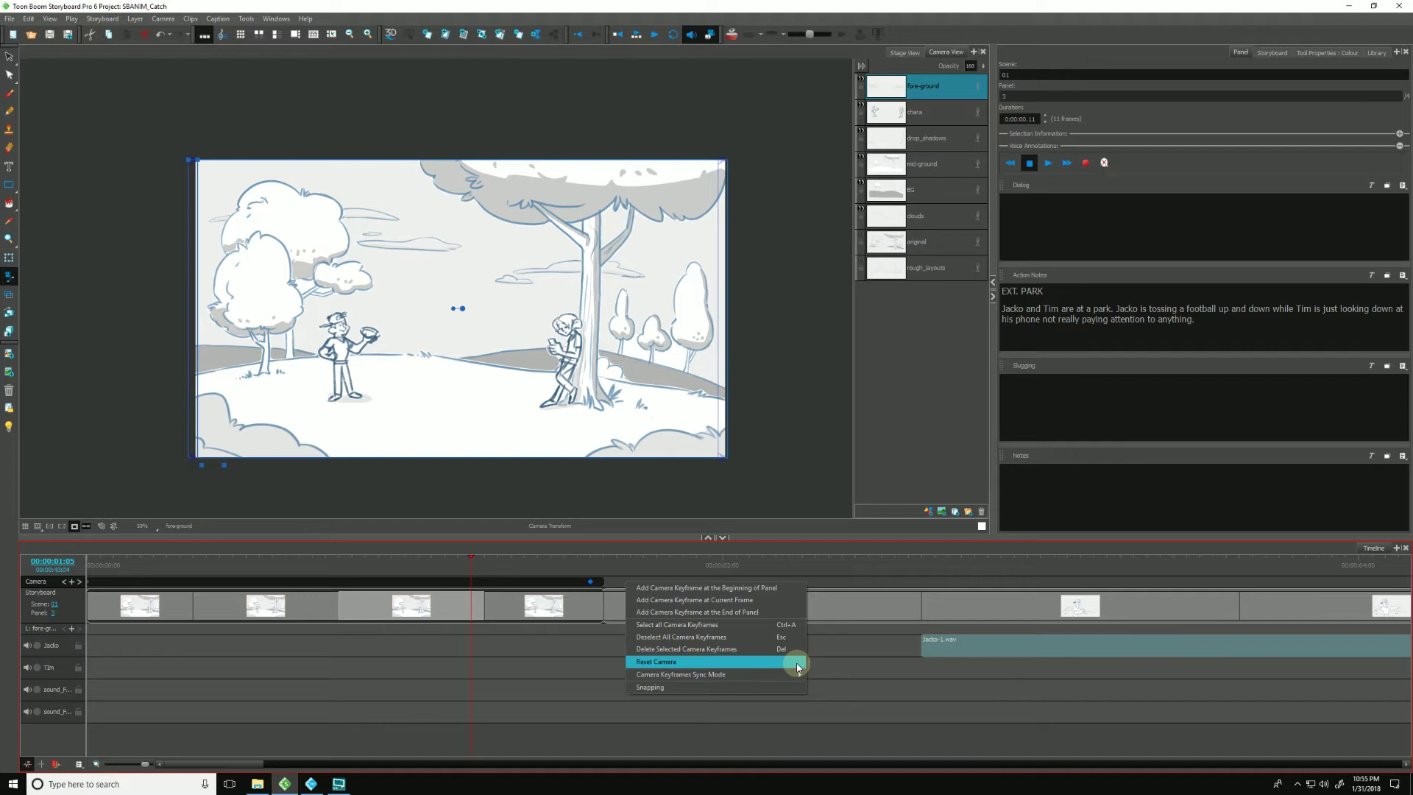
pyautogui.click(162, 19)
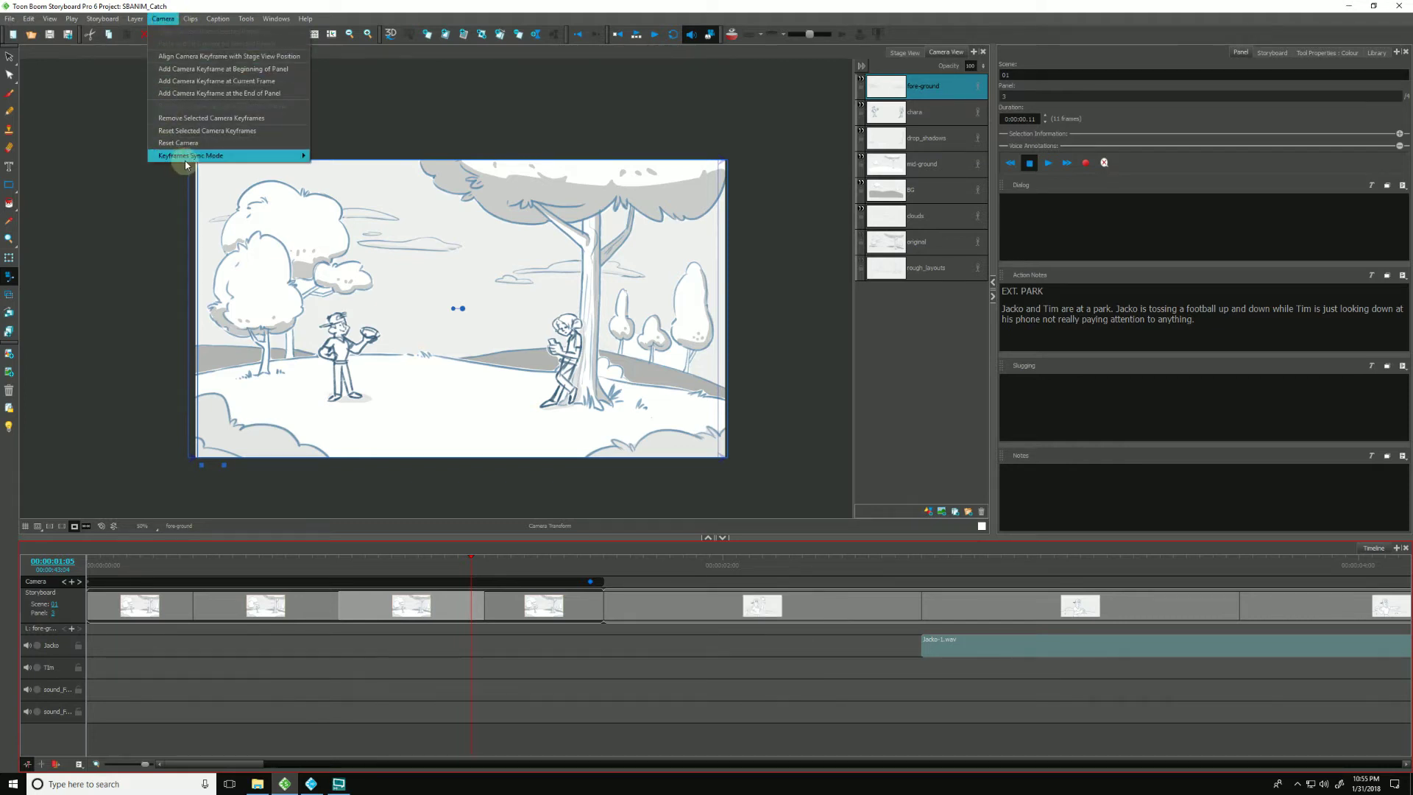
pyautogui.moveTo(182, 160)
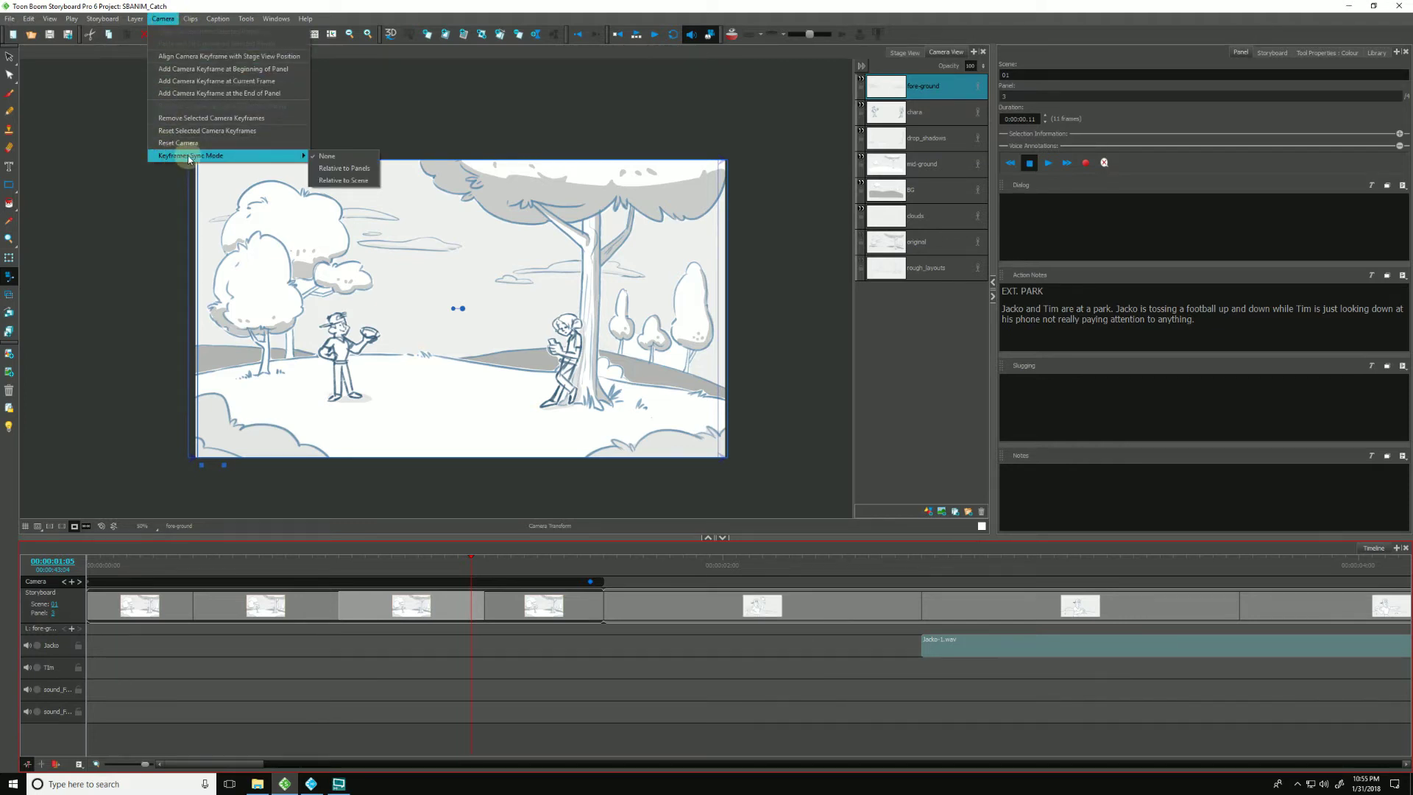
pyautogui.click(598, 583)
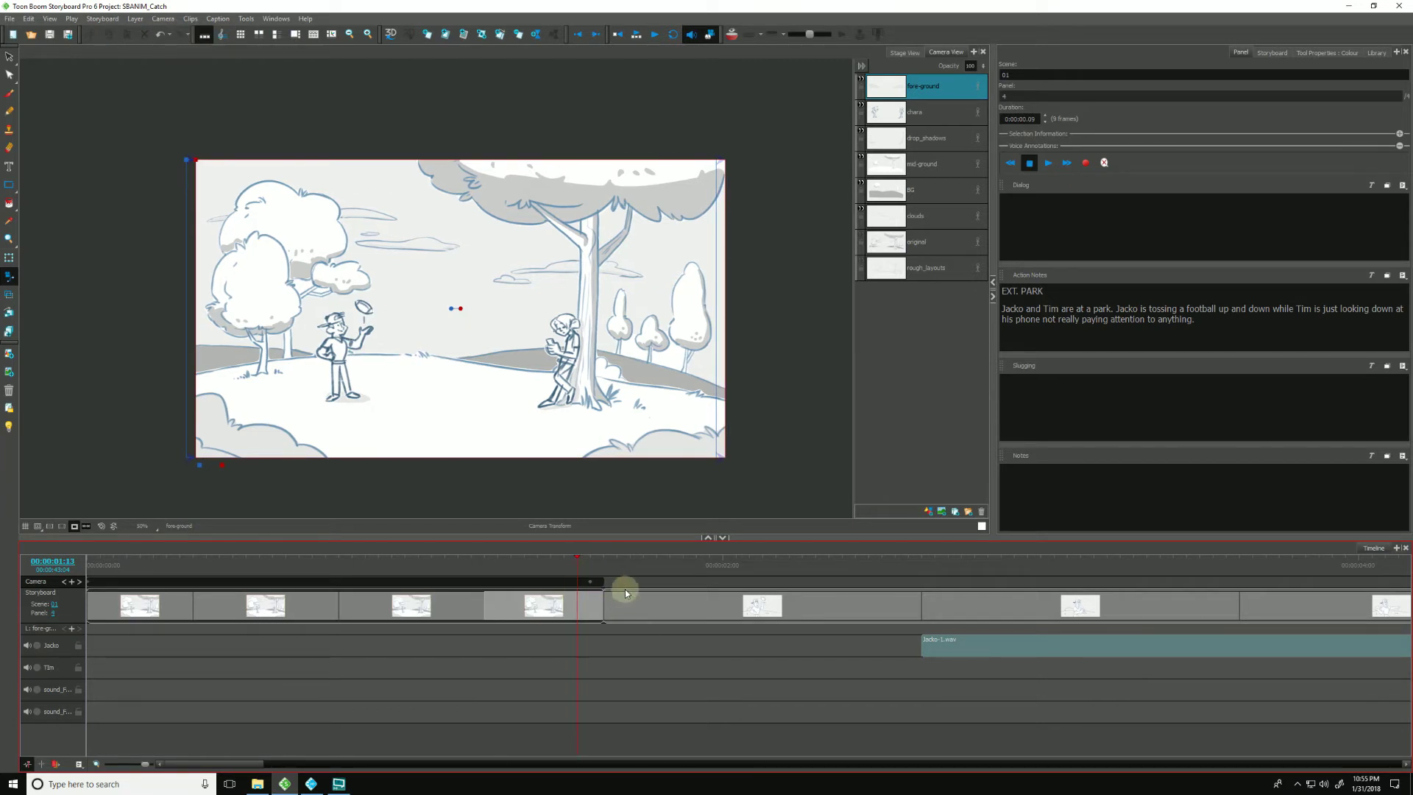
pyautogui.moveTo(602, 608); pyautogui.dragTo(1049, 618)
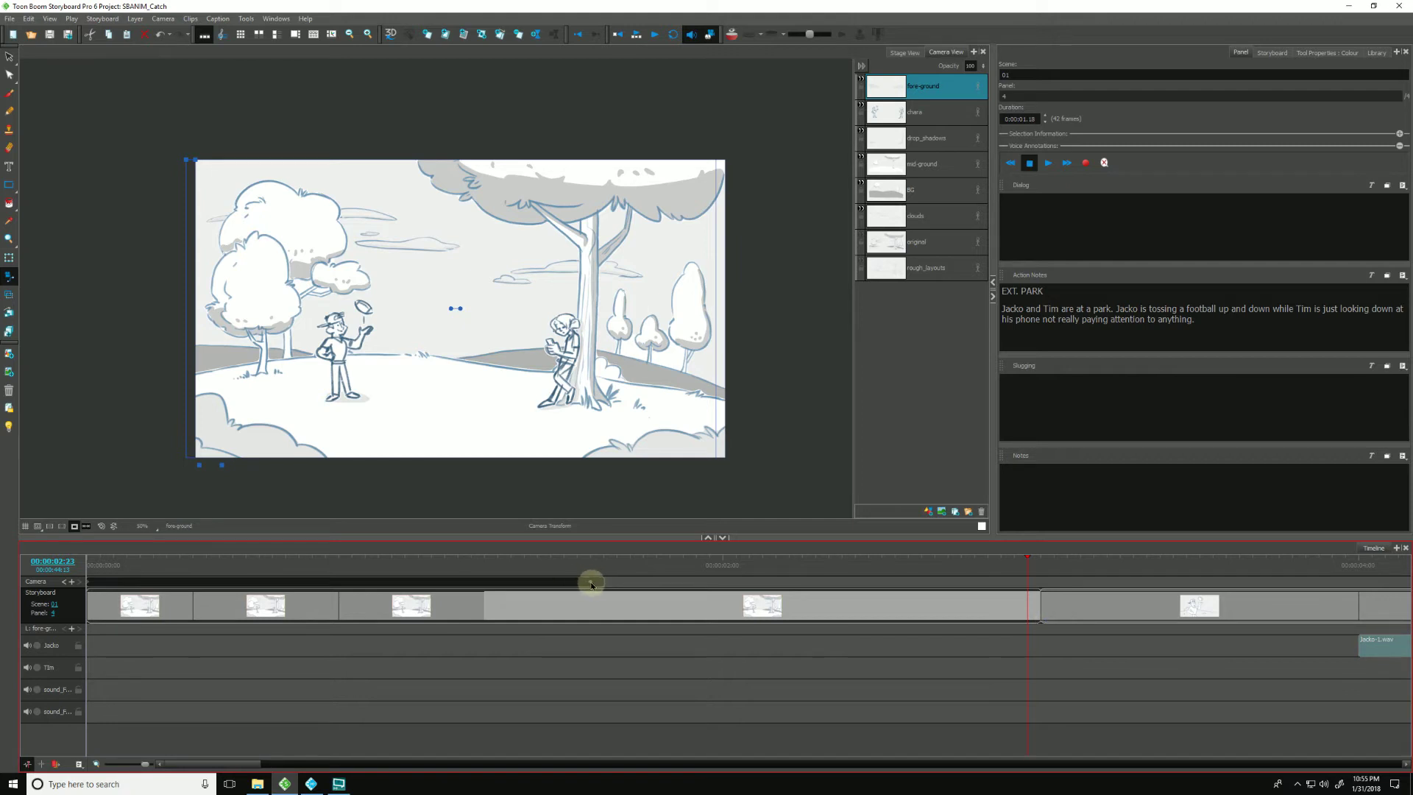
pyautogui.hotkey('ctrl', 'z')
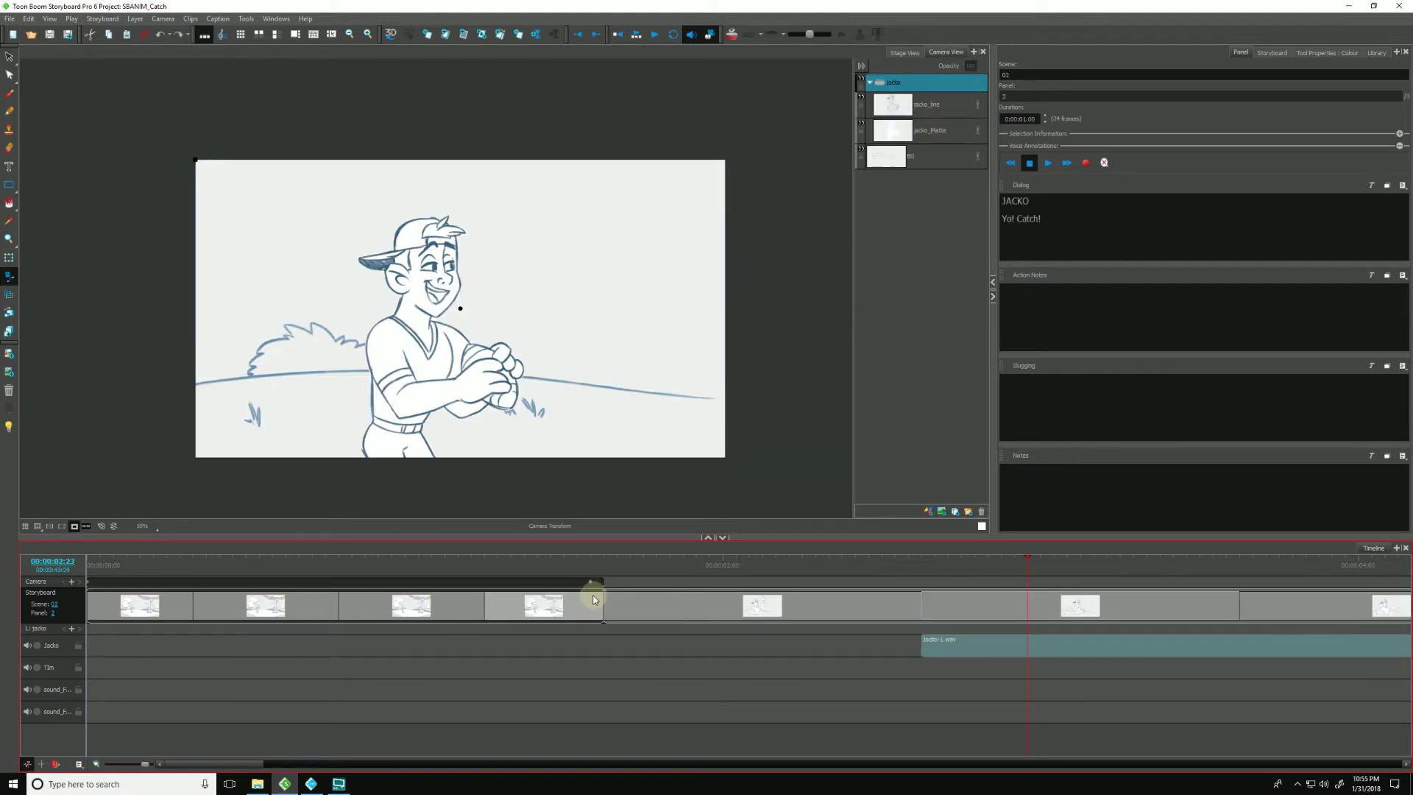
pyautogui.click(583, 557)
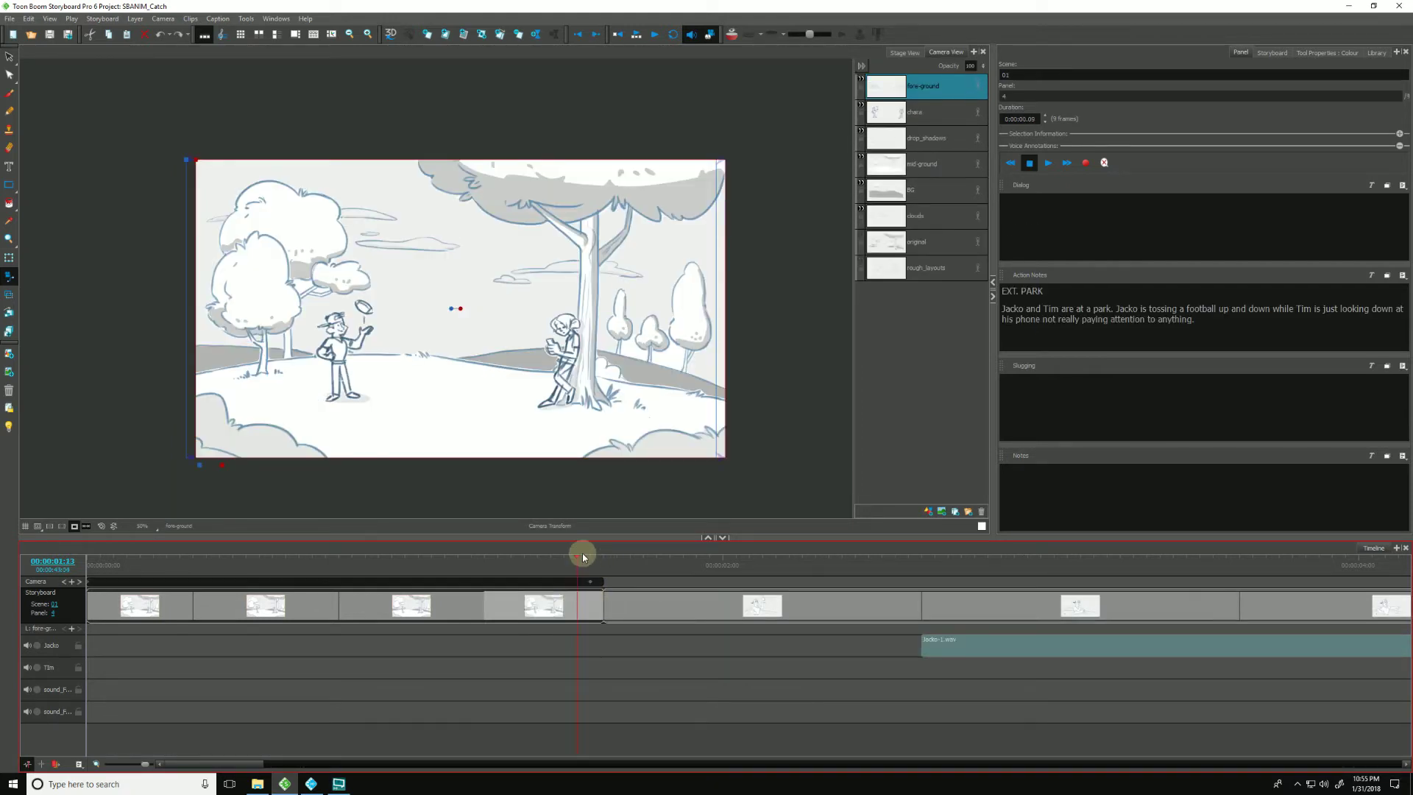
# Set Camera Keyframes Sync Mode to Relative to Panels and move the keyframe into panel 3
pyautogui.rightClick(618, 581)
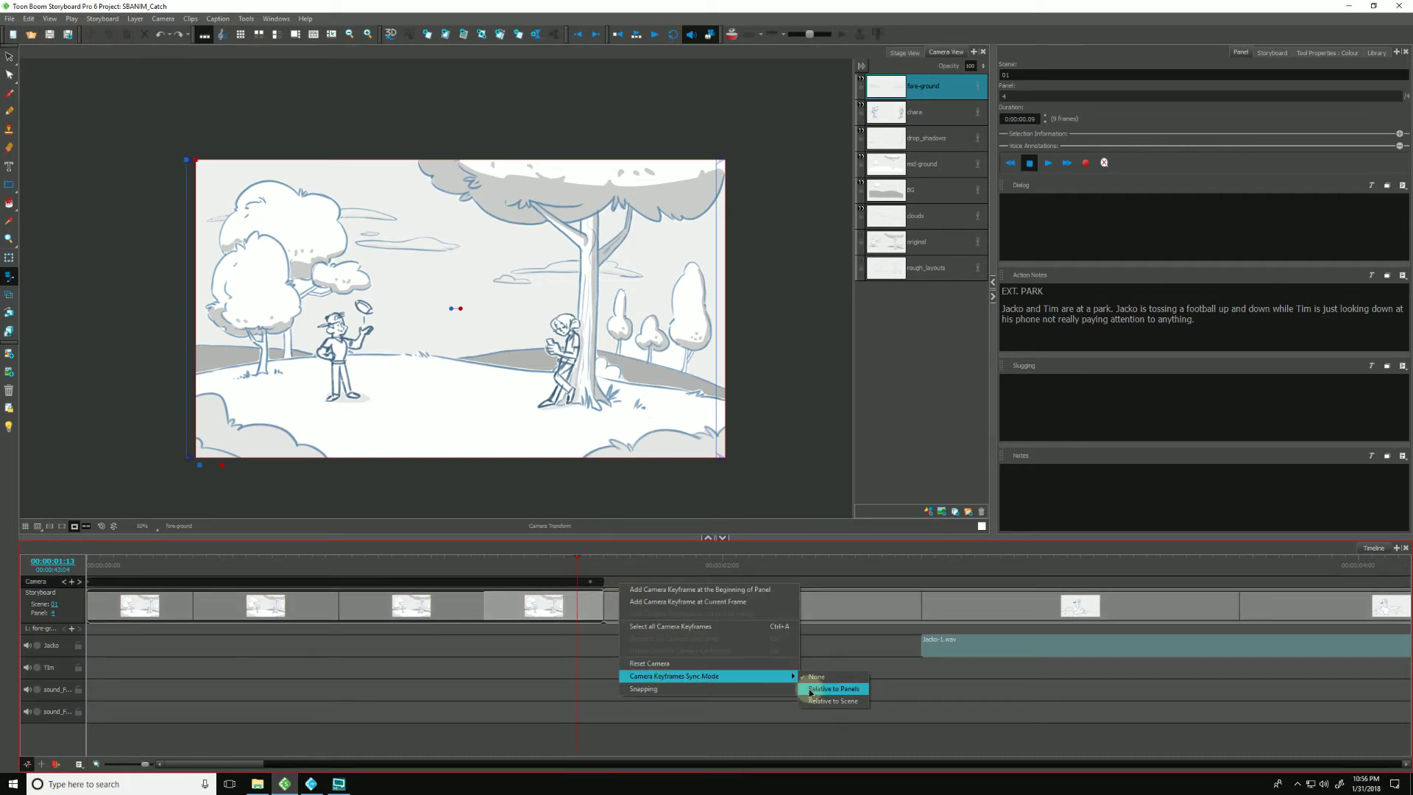
pyautogui.click(810, 692)
pyautogui.moveTo(590, 581); pyautogui.dragTo(424, 586)
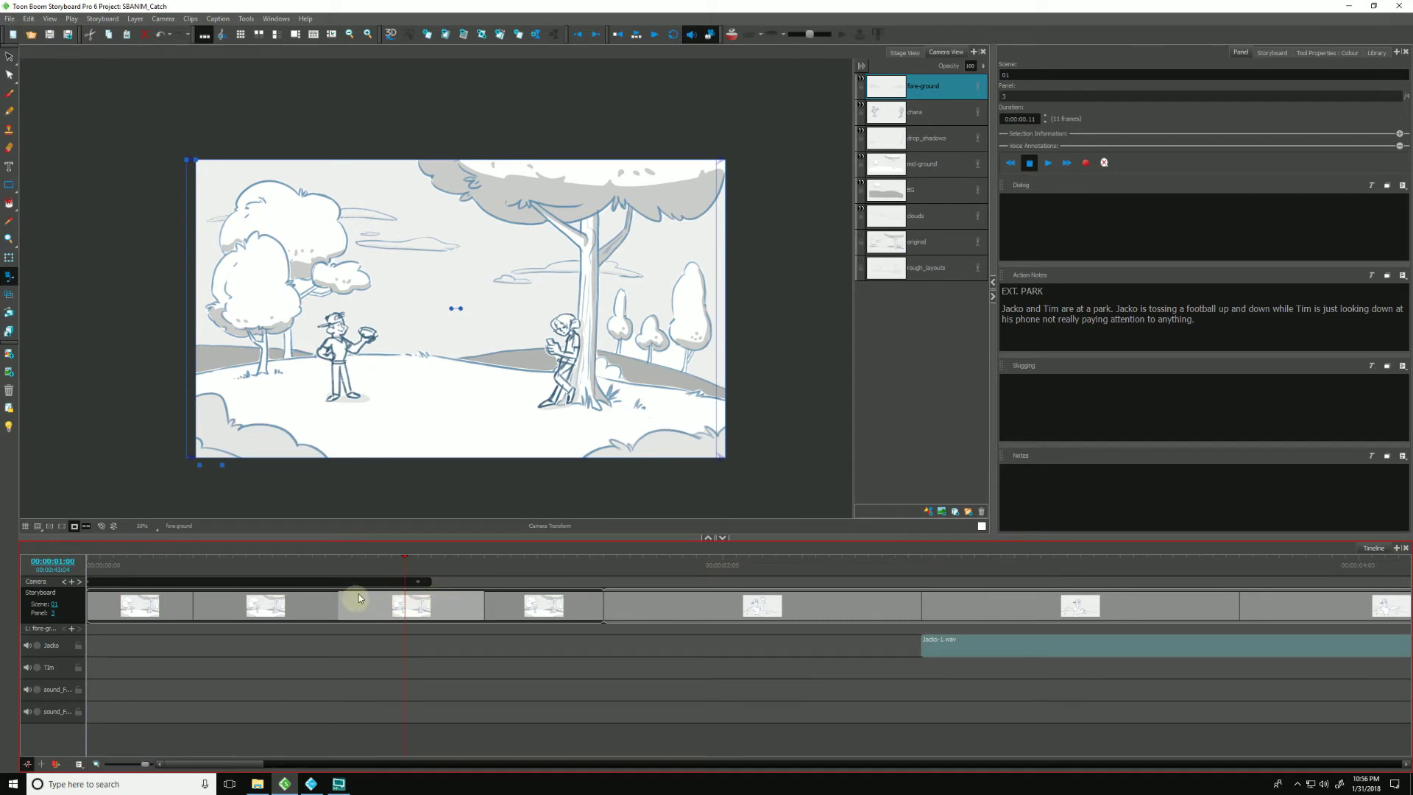
pyautogui.click(418, 582)
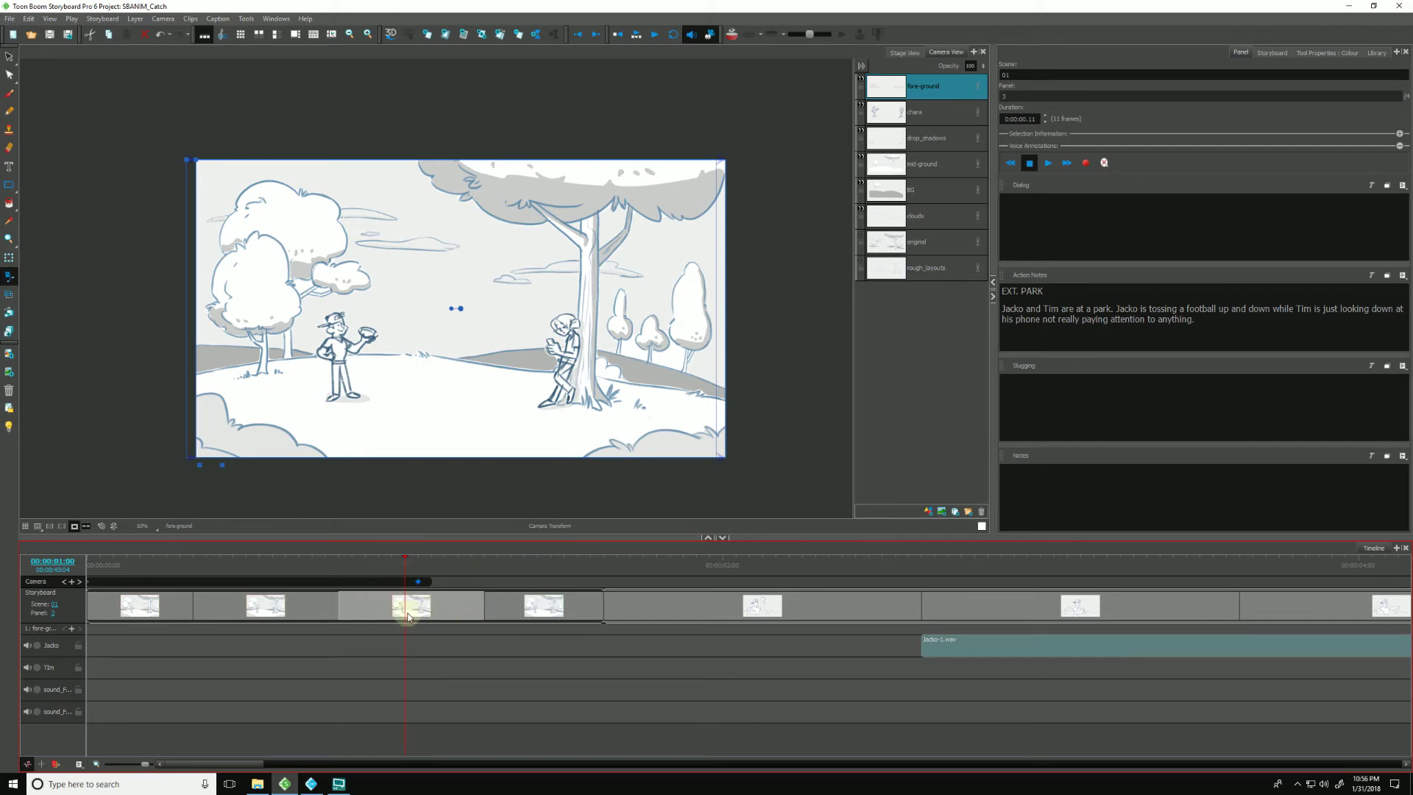
# Lengthen panel 3 to 35 frames to test the sync, then undo it
pyautogui.rightClick(447, 585)
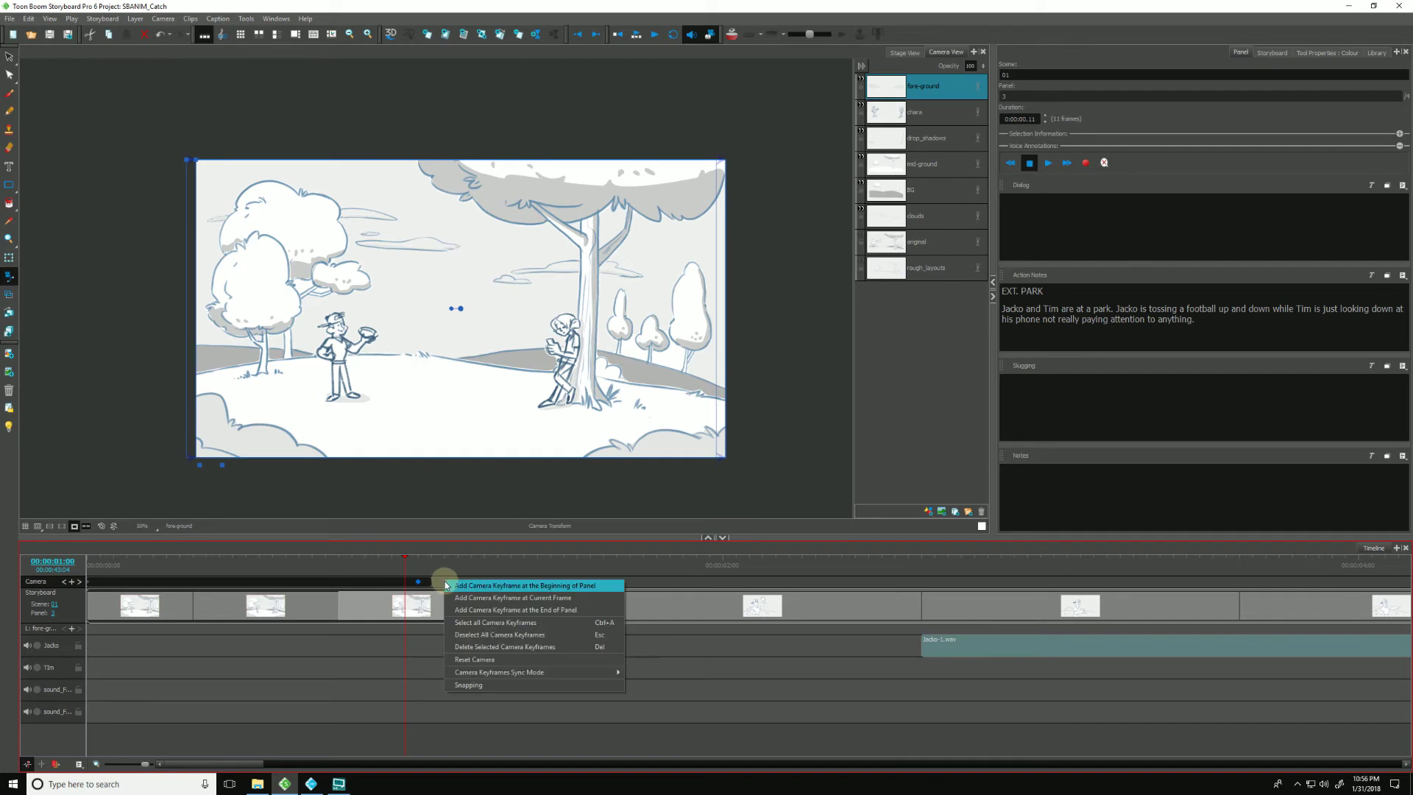
pyautogui.moveTo(475, 671)
pyautogui.click(434, 577)
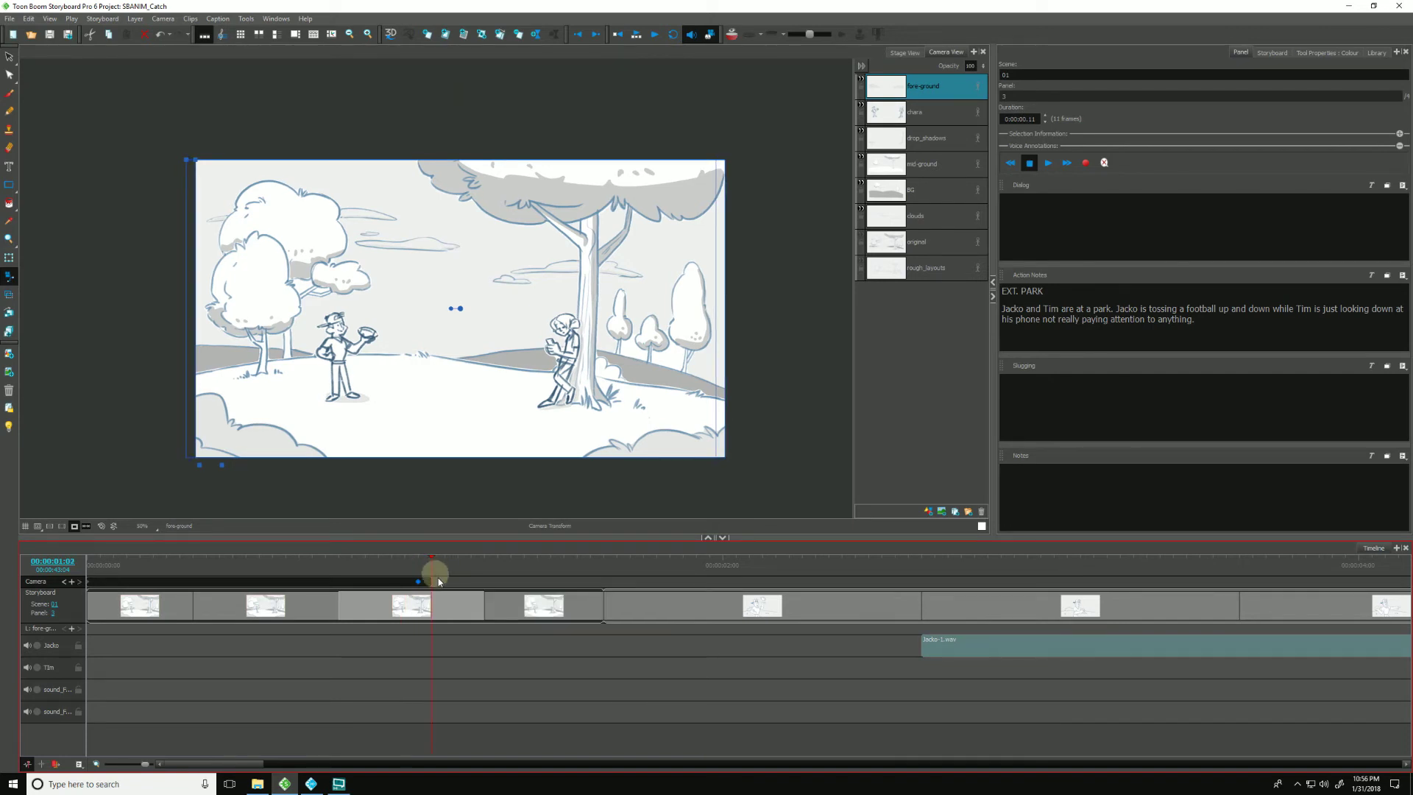
pyautogui.moveTo(483, 612); pyautogui.dragTo(809, 609)
pyautogui.click(610, 617)
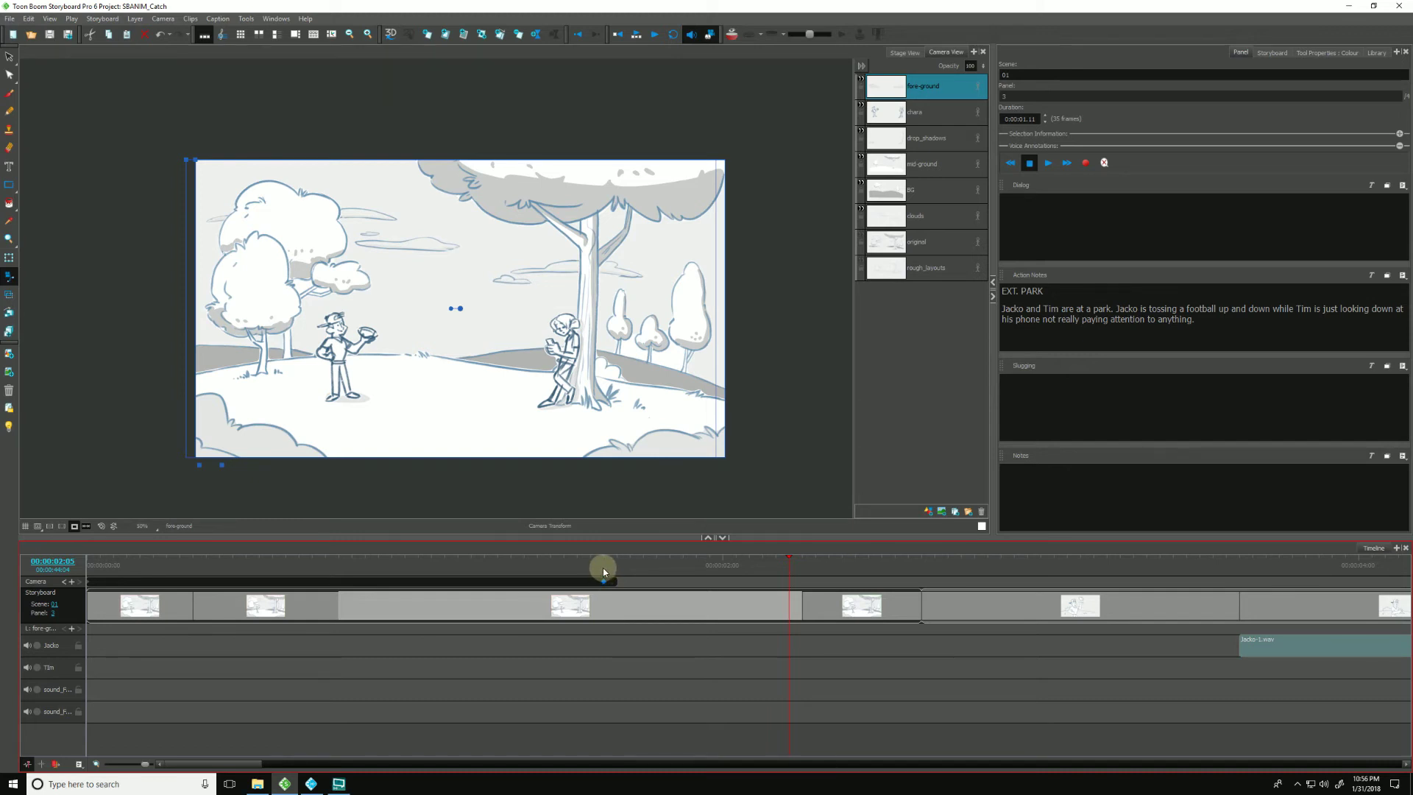
pyautogui.hotkey('ctrl', 'z')
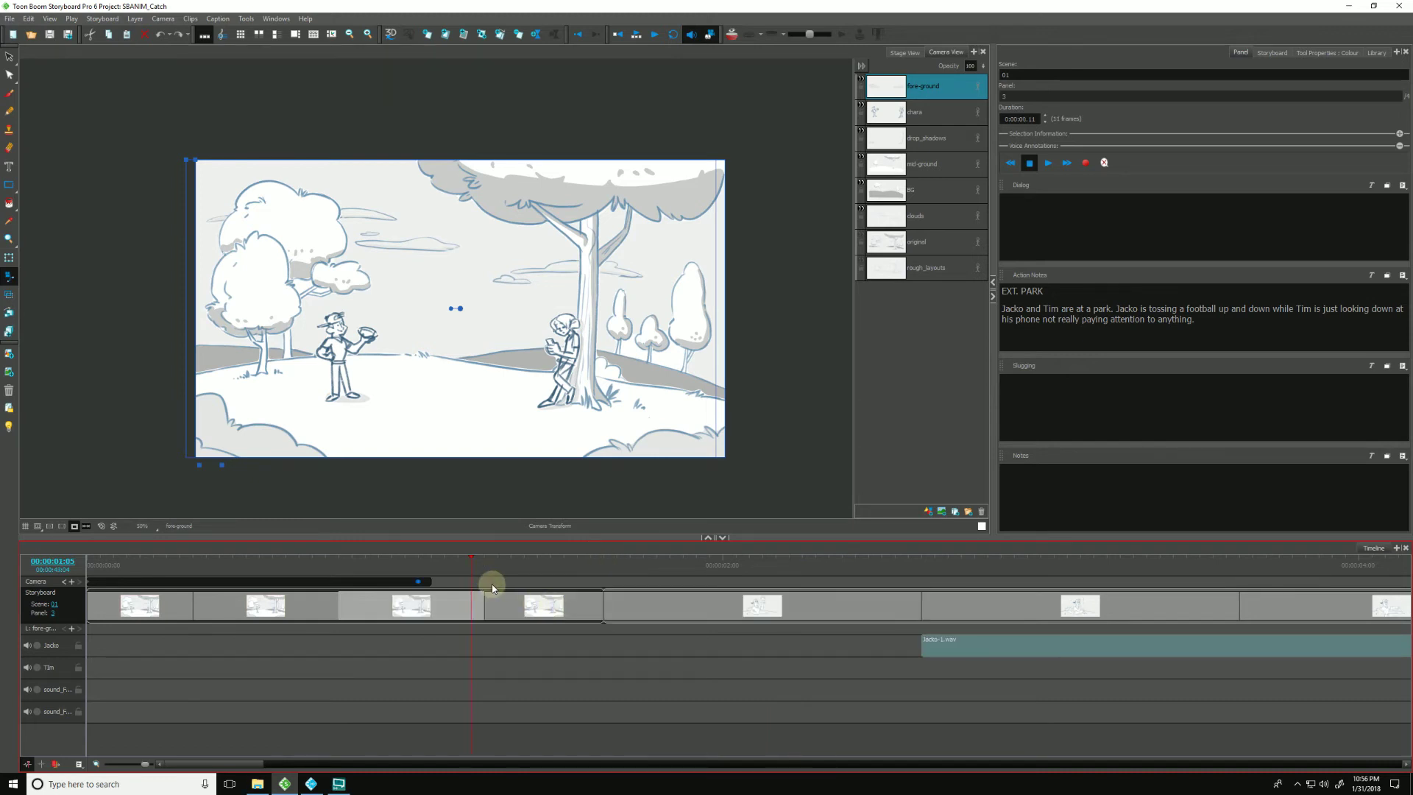
# Switch sync to Relative to Scene, move the keyframe to 00:23, and lengthen panel 4 by 01:19
pyautogui.rightClick(491, 584)
pyautogui.moveTo(521, 680)
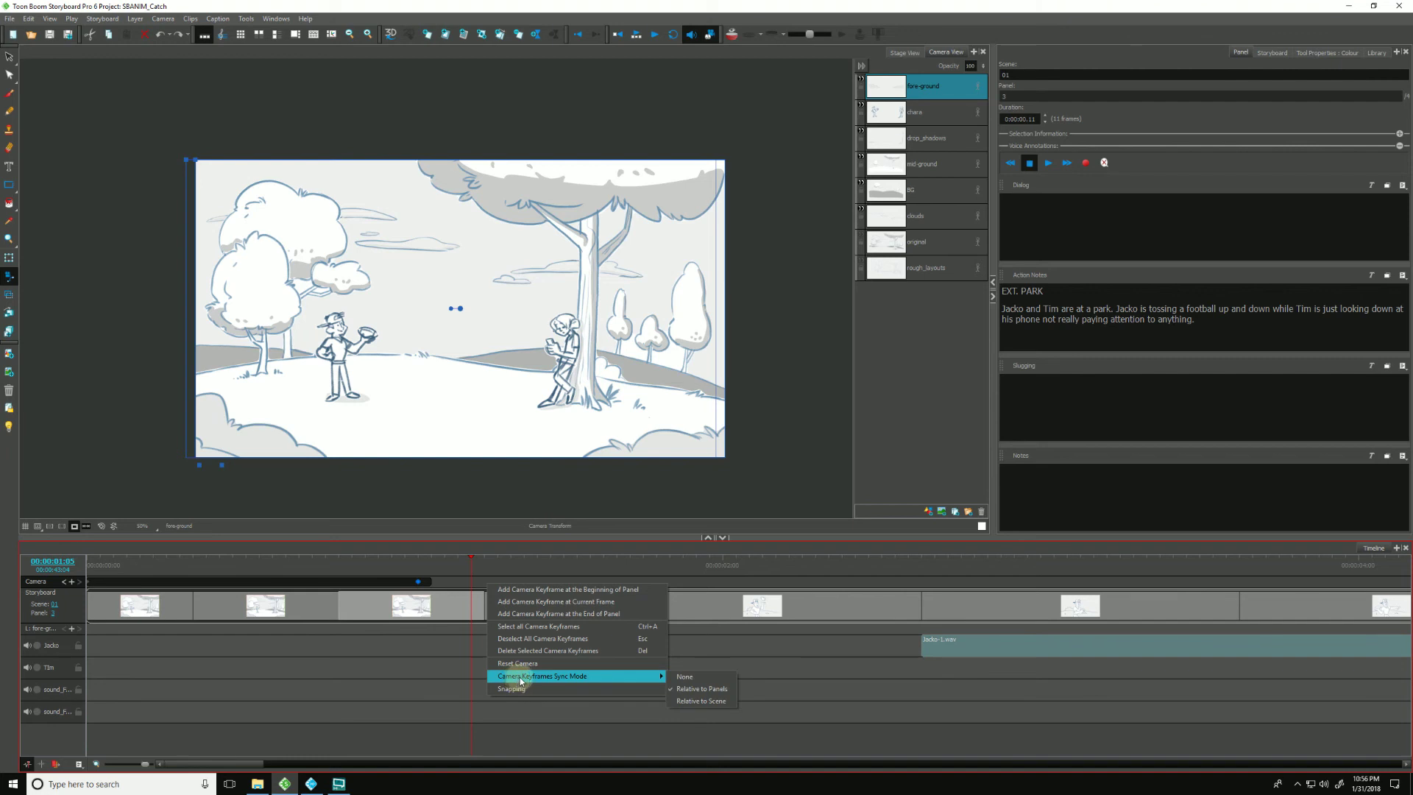
pyautogui.click(687, 703)
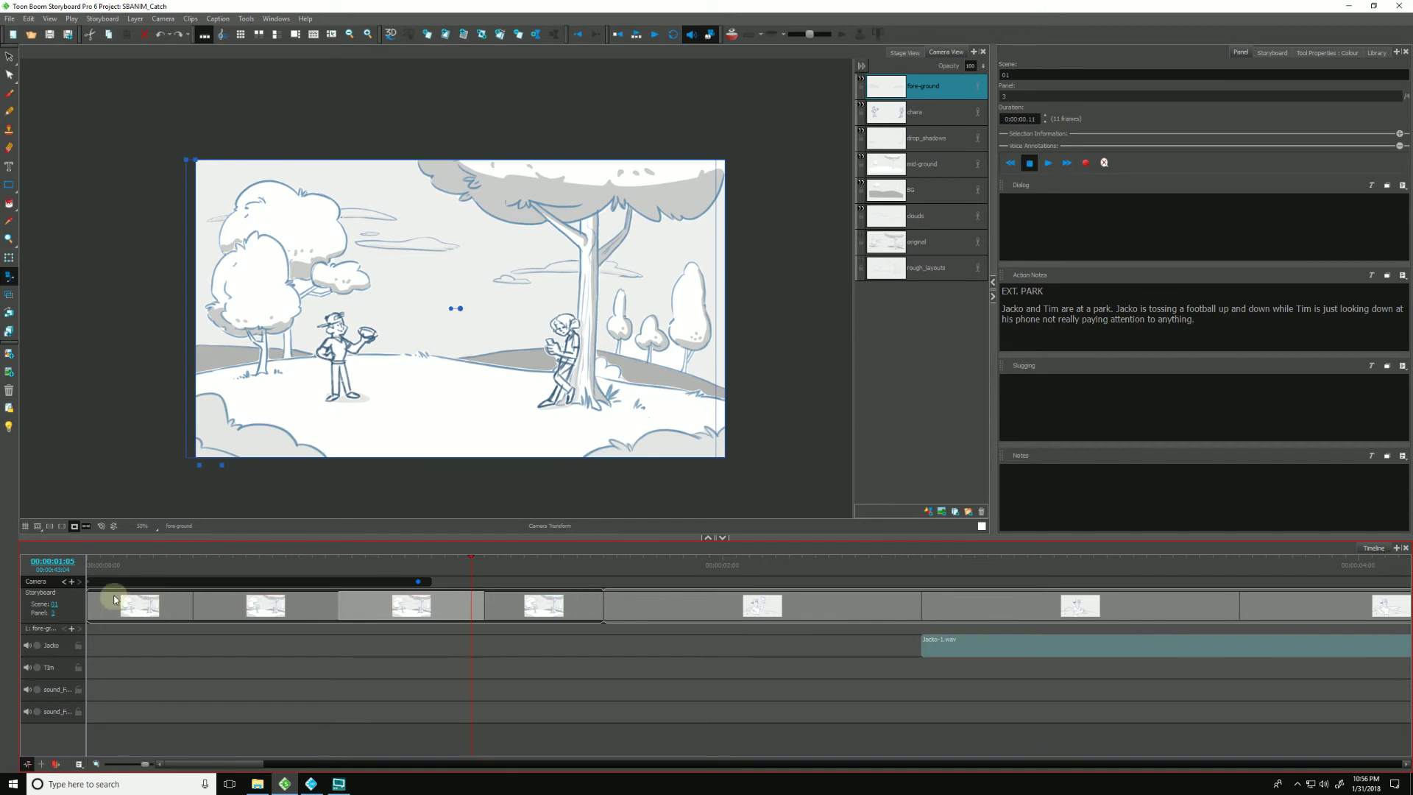
pyautogui.moveTo(418, 582); pyautogui.dragTo(339, 584)
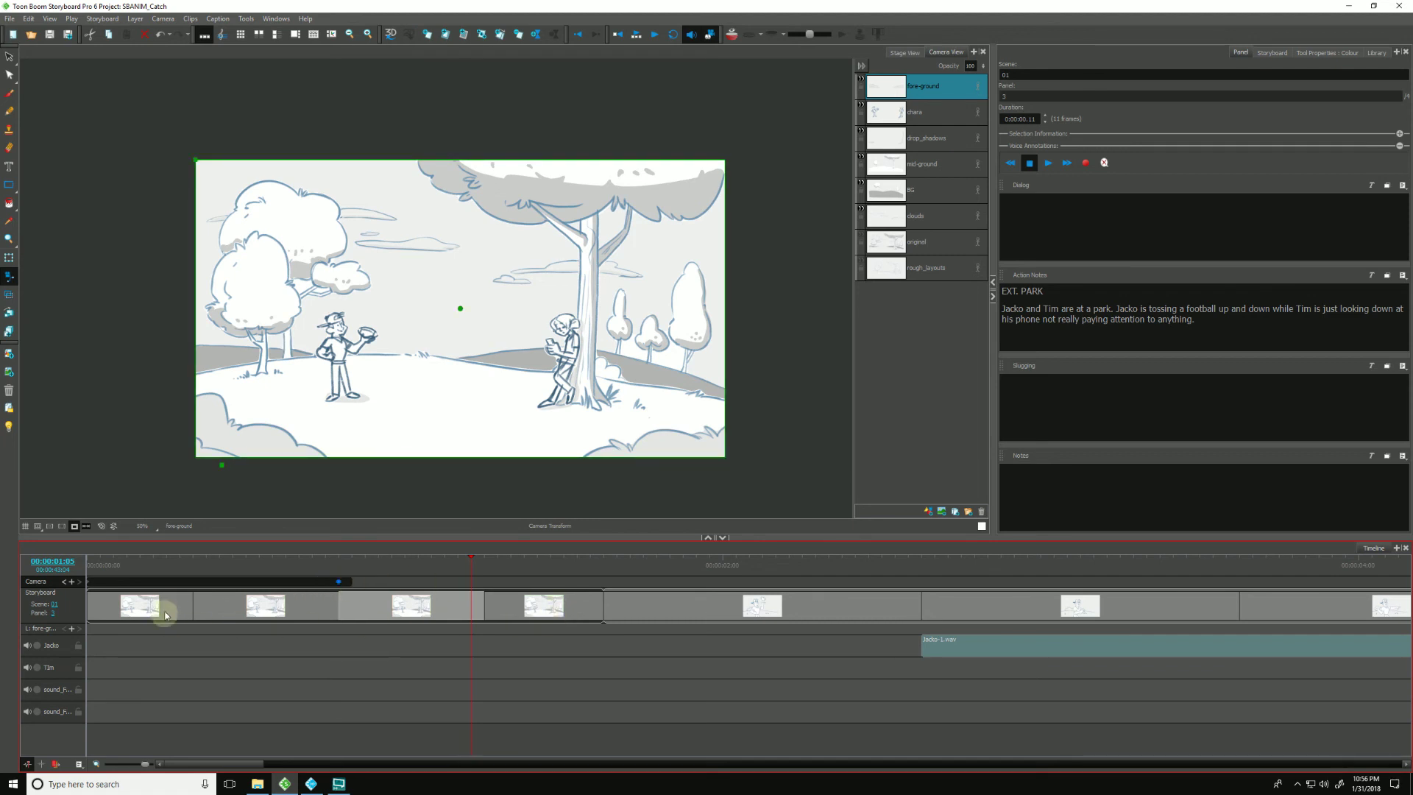
pyautogui.moveTo(602, 609); pyautogui.dragTo(1161, 618)
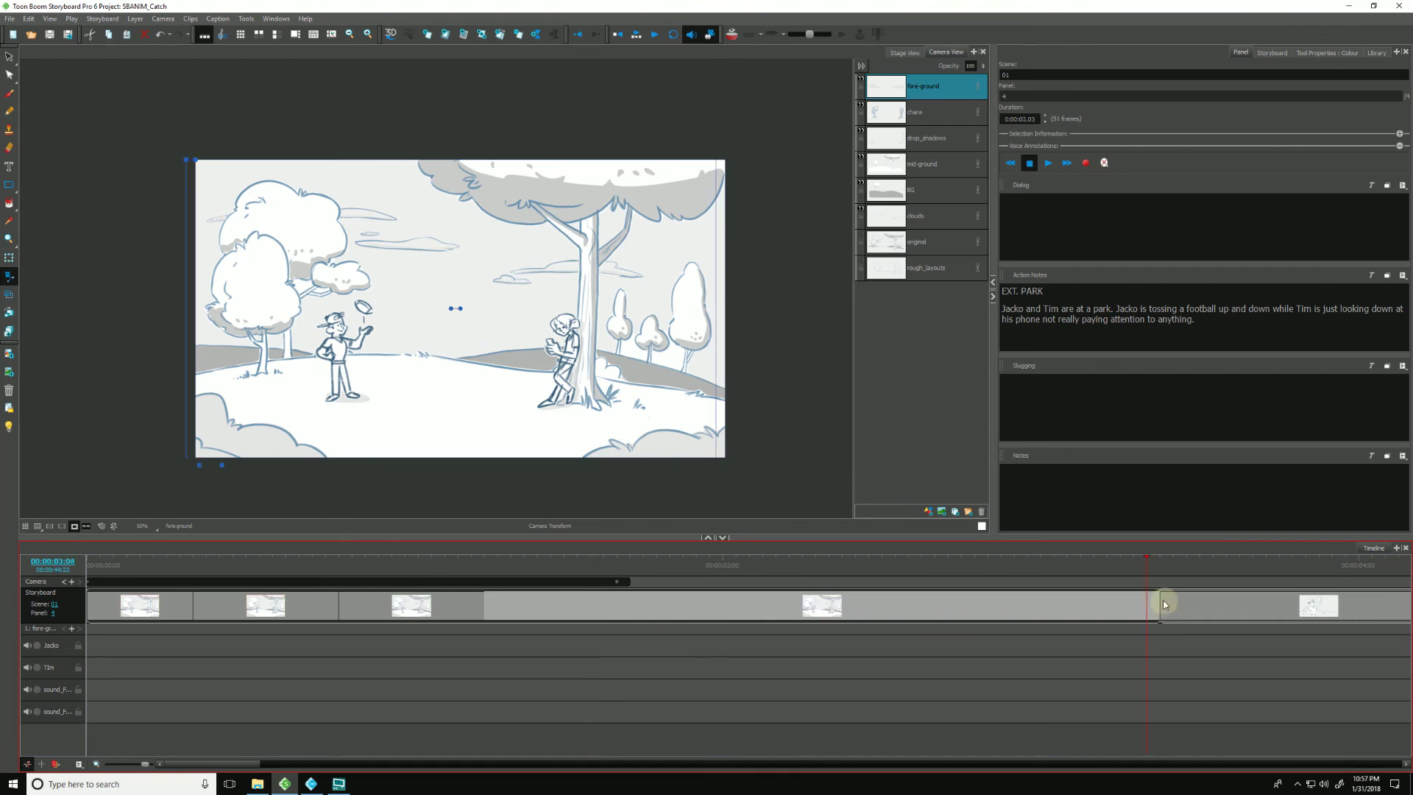